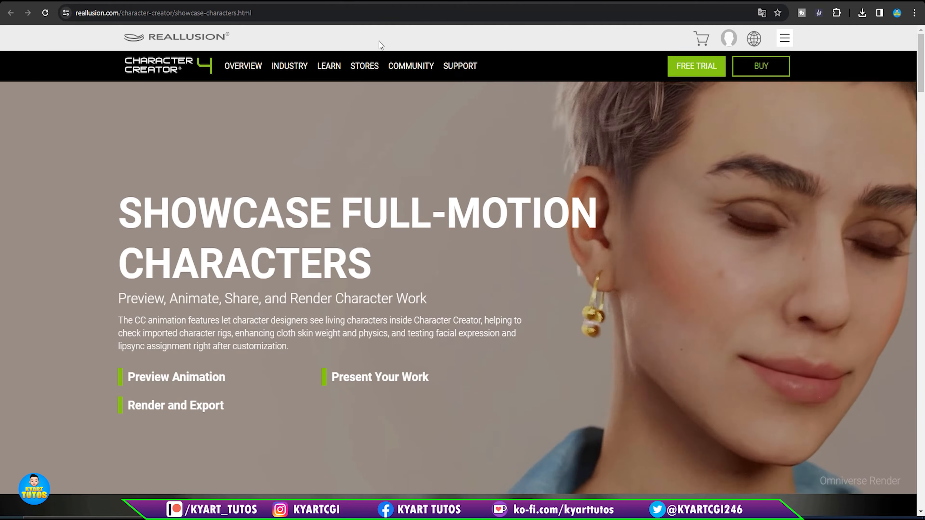
# - Look through the Preview Animation, Animation Player and Calibration sections of the Character Creator showcase page
pyautogui.moveTo(365, 66)
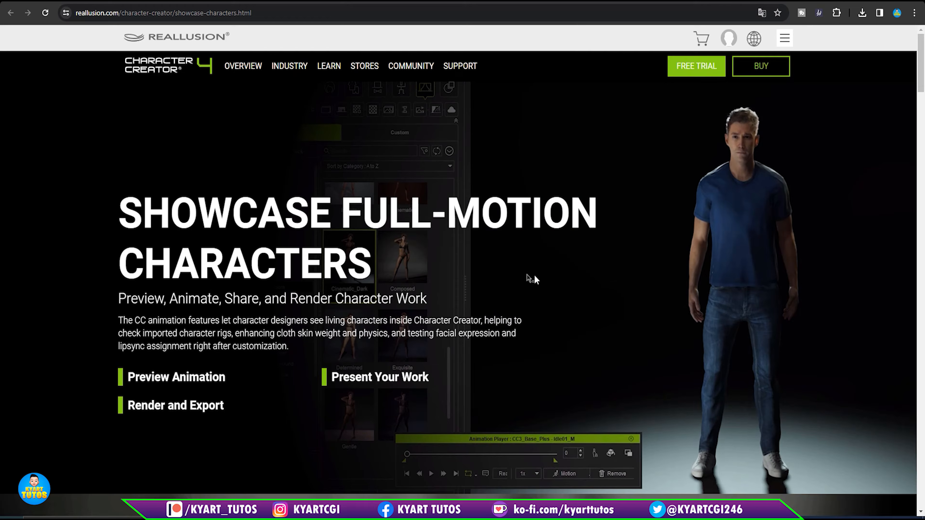
pyautogui.scroll(-4, 534, 275)
pyautogui.scroll(-13, 533, 275)
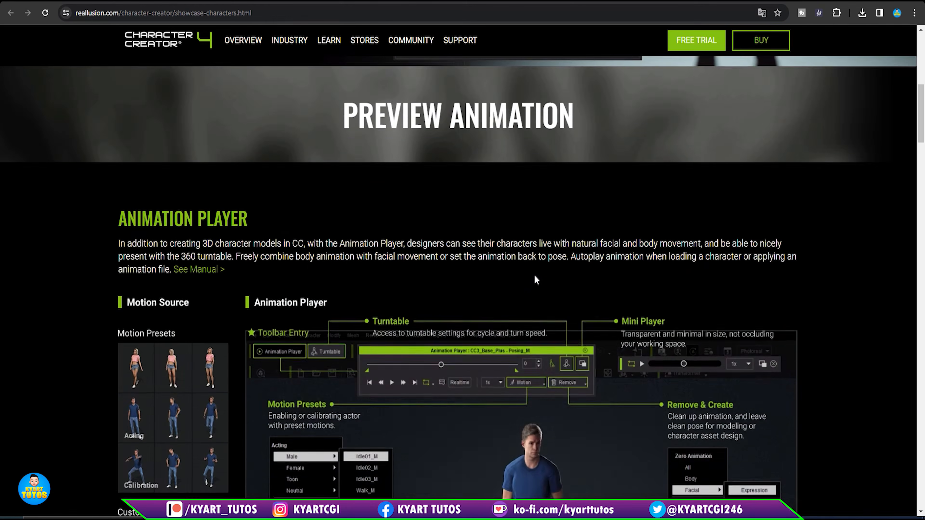
pyautogui.scroll(13, 534, 279)
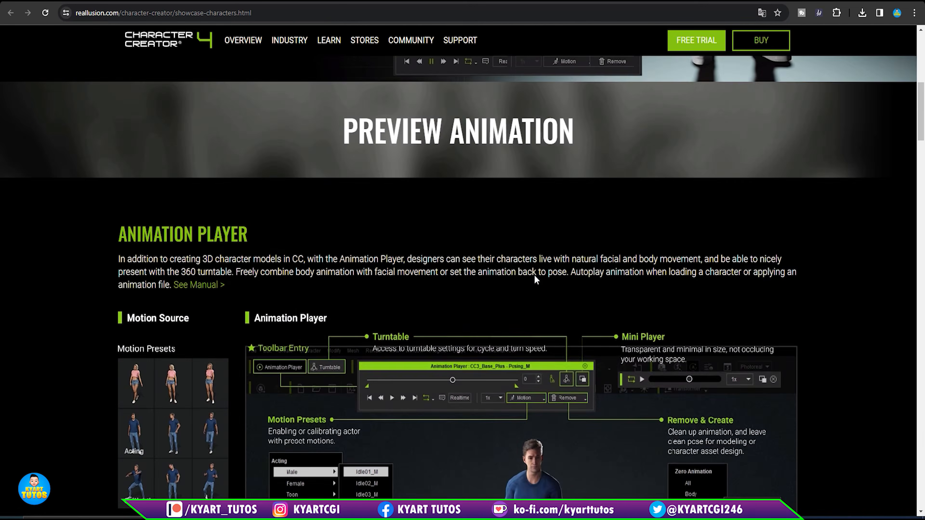
pyautogui.scroll(-7, 534, 276)
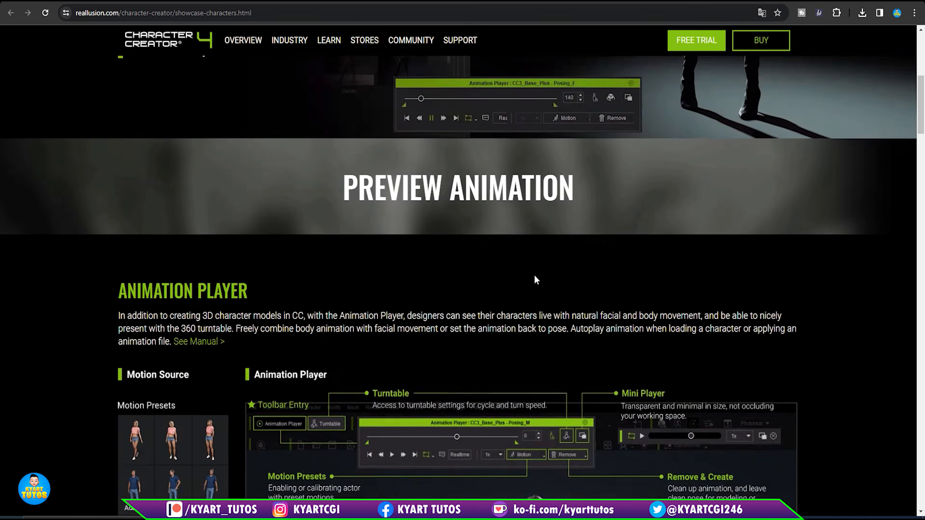
pyautogui.scroll(10, 535, 275)
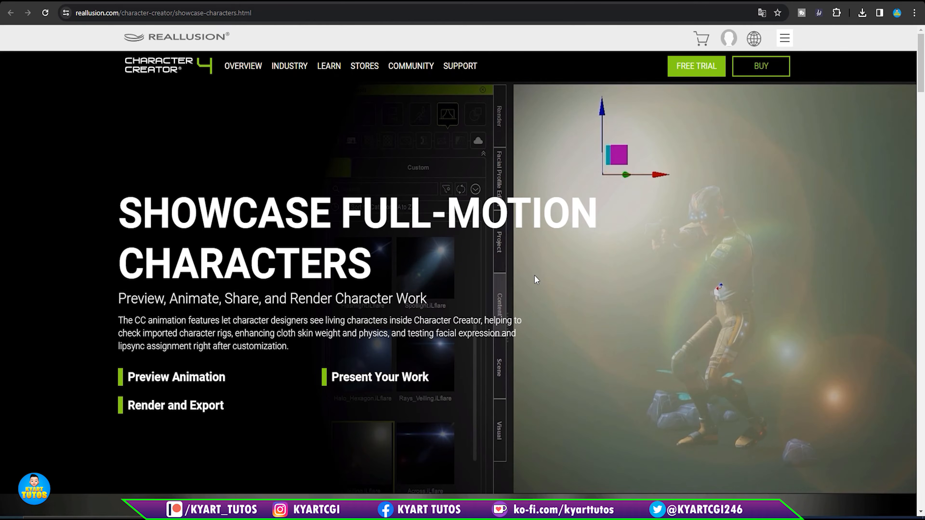
pyautogui.scroll(-15, 506, 328)
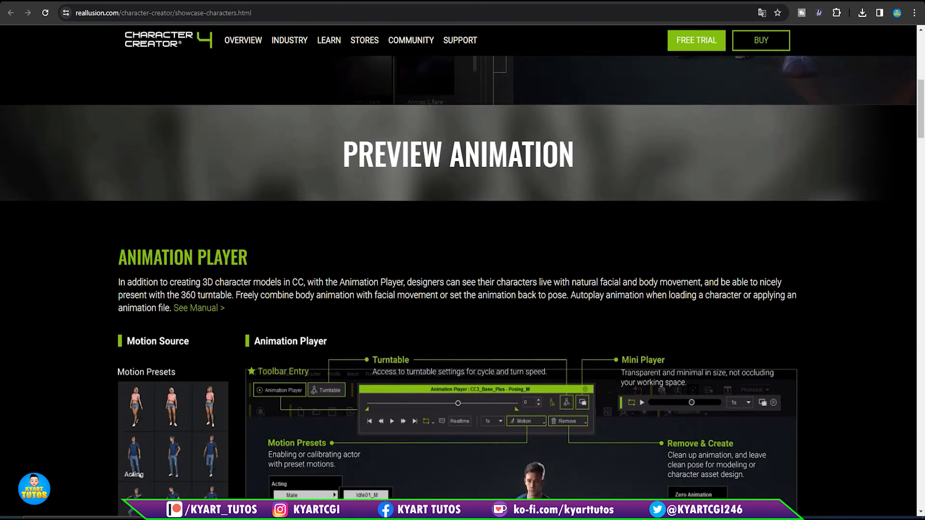
pyautogui.scroll(-15, 505, 328)
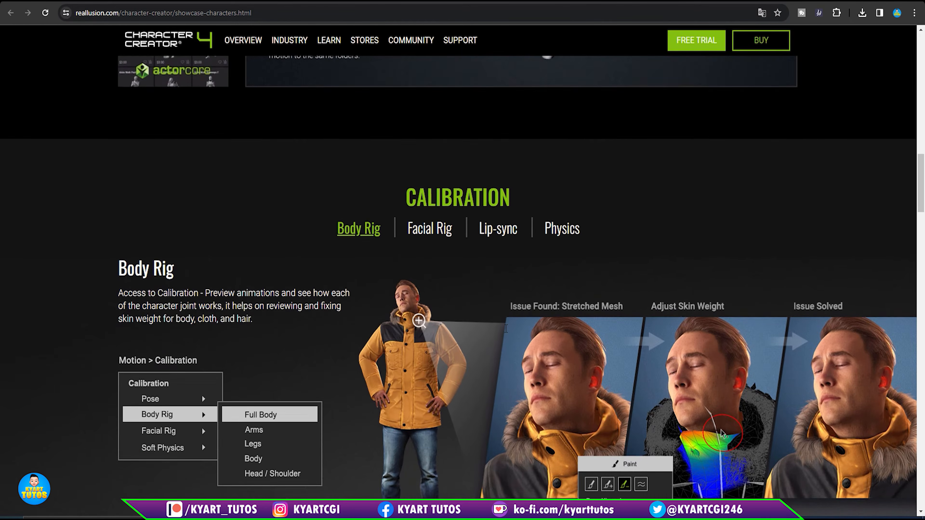
pyautogui.scroll(-7, 506, 328)
pyautogui.scroll(15, 506, 328)
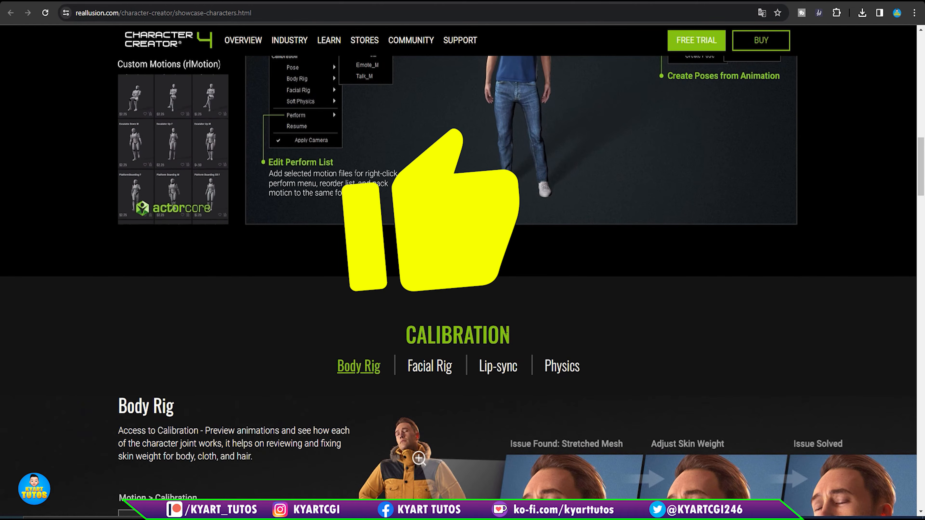
pyautogui.scroll(10, 506, 330)
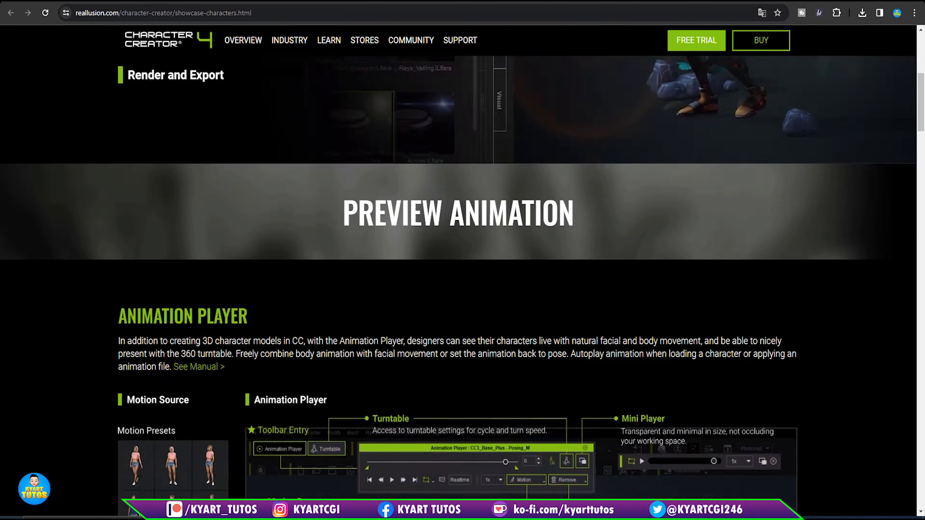
pyautogui.scroll(6, 506, 328)
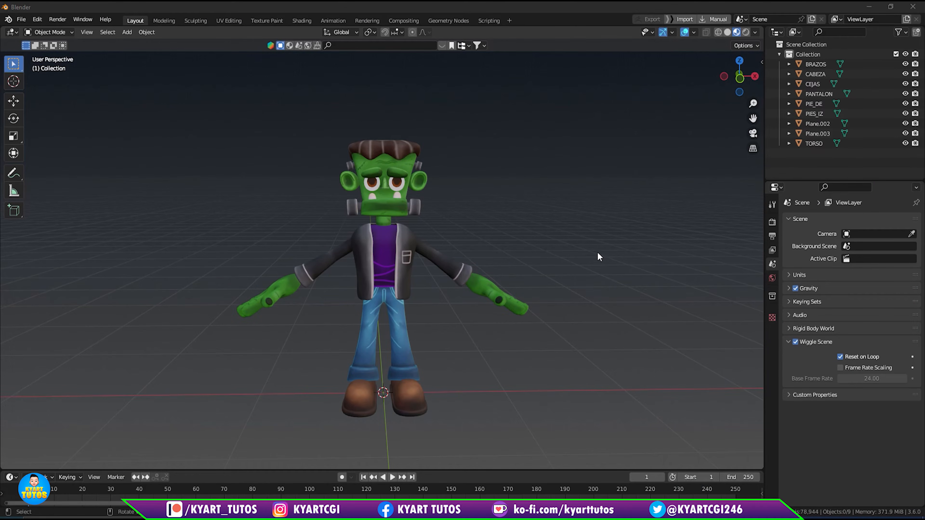
# - Examine the Frankenstein-style character in Blender and check its separate mesh parts: eyebrows, head, arms and trousers
pyautogui.moveTo(600, 258); pyautogui.dragTo(441, 168, button='middle')
pyautogui.scroll(4, 470, 300)
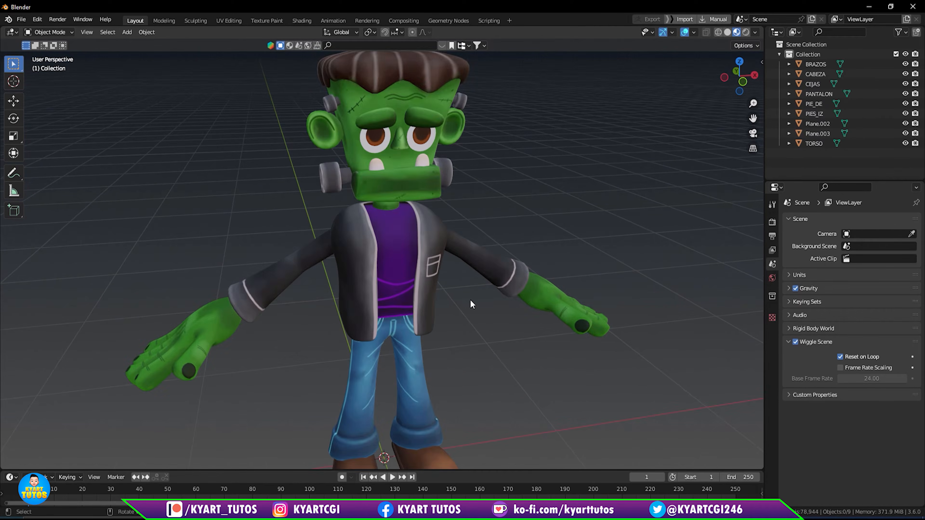
pyautogui.scroll(-3, 470, 300)
pyautogui.moveTo(470, 304)
pyautogui.mouseDown(button='middle')
pyautogui.moveTo(439, 281)
pyautogui.moveTo(461, 312)
pyautogui.mouseUp(button='middle')
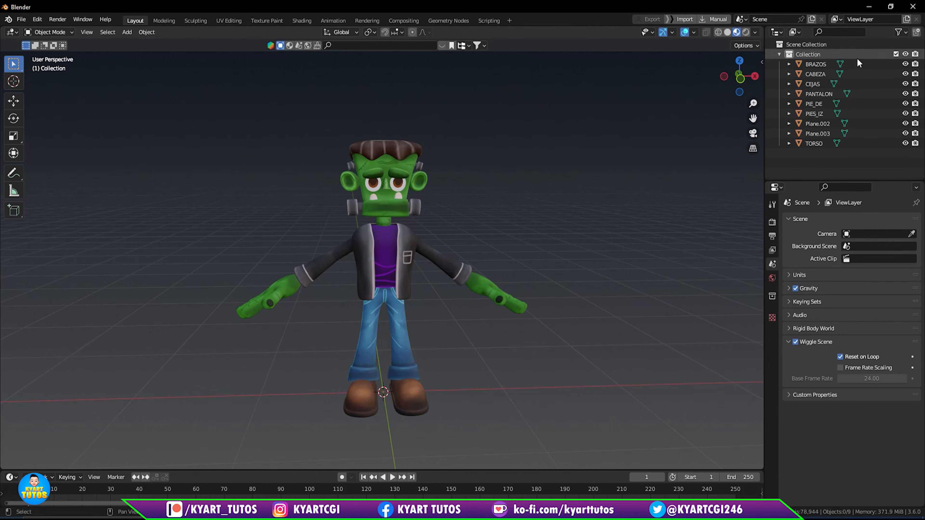
pyautogui.click(396, 171)
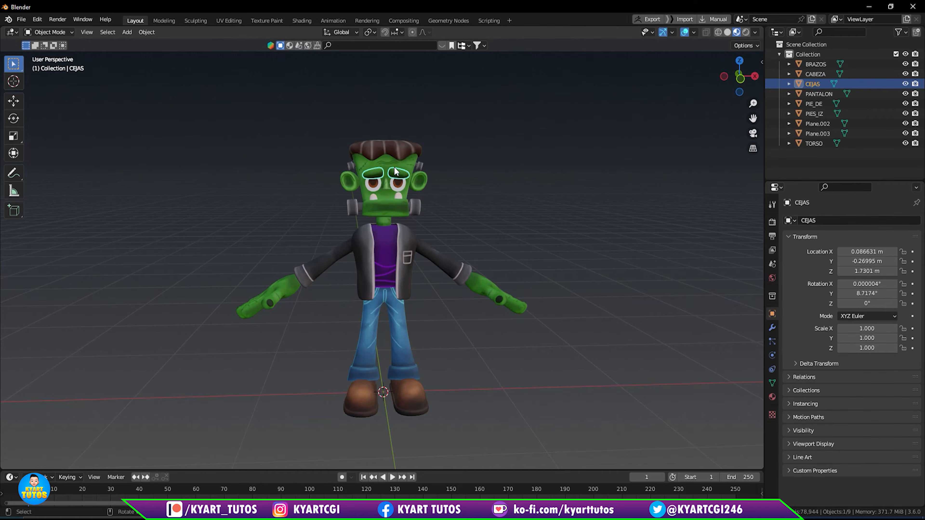
pyautogui.click(401, 211)
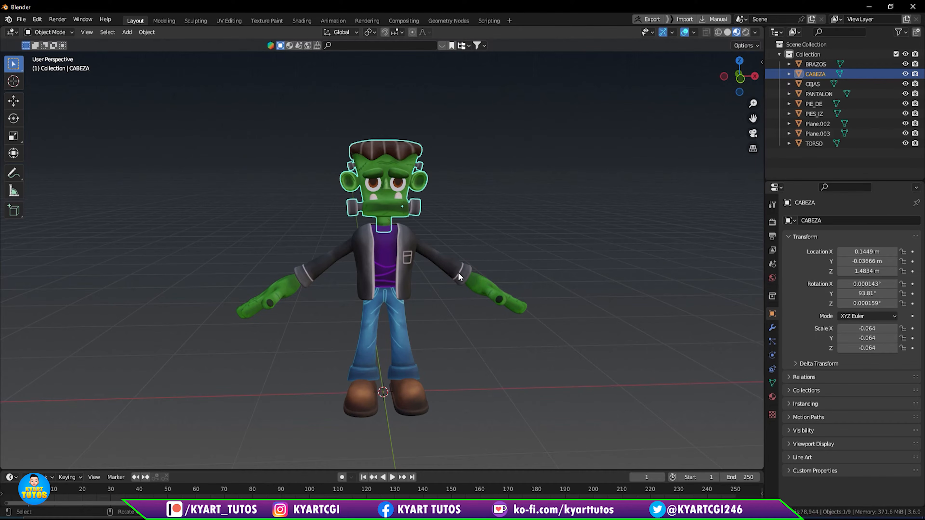
pyautogui.click(458, 277)
pyautogui.click(404, 346)
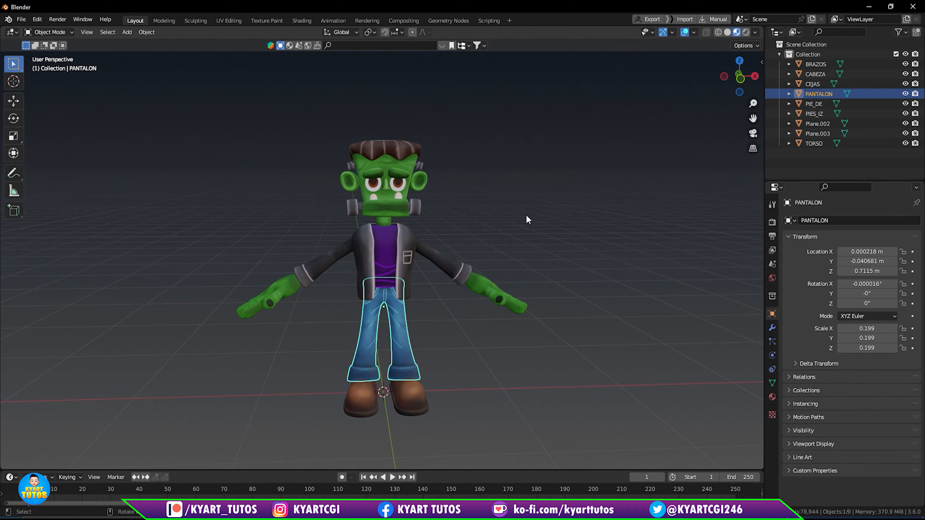
# - Select every mesh of the character and start exporting the selection in FBX format
pyautogui.moveTo(188, 122); pyautogui.dragTo(605, 441)
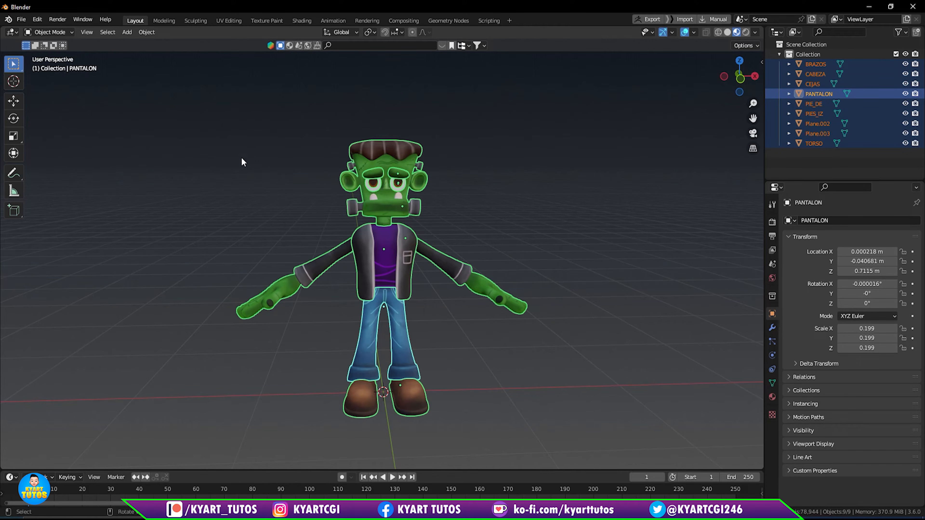
pyautogui.click(22, 20)
pyautogui.moveTo(66, 166)
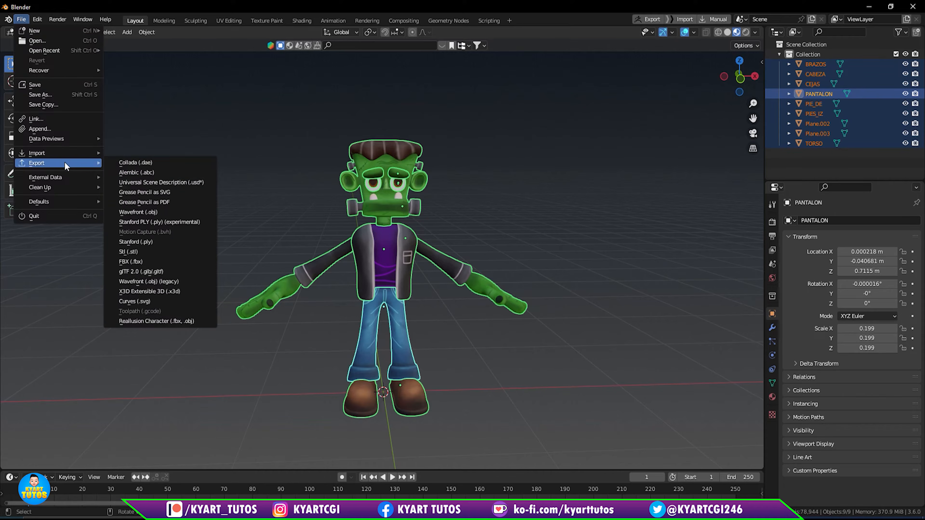
pyautogui.click(176, 262)
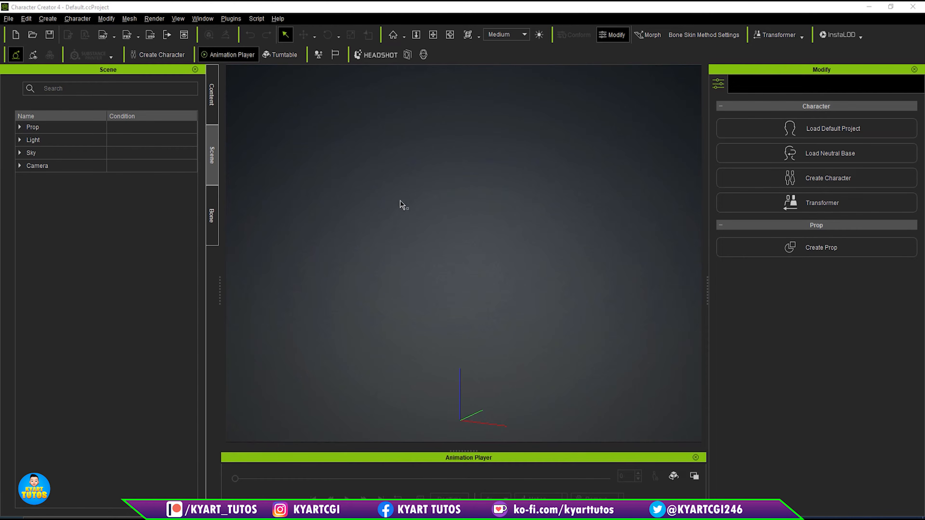
pyautogui.click(7, 18)
pyautogui.moveTo(76, 105)
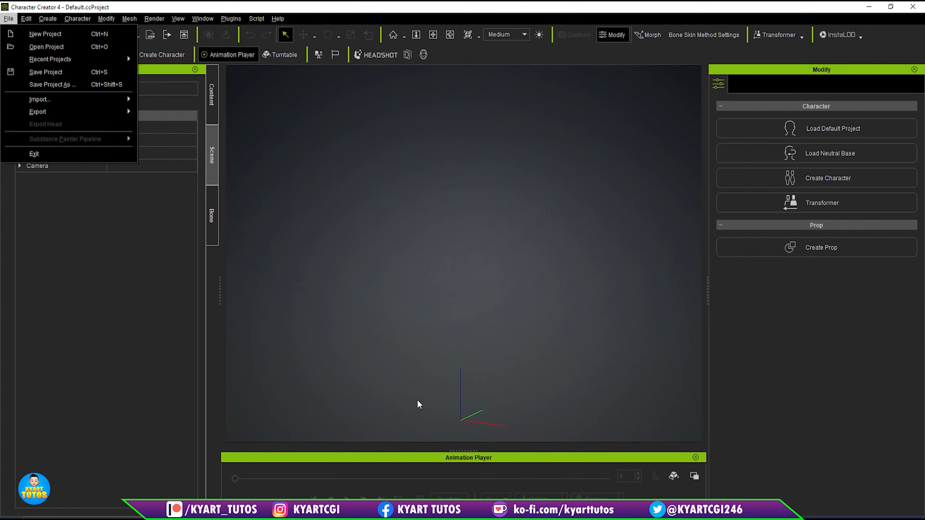
pyautogui.click(465, 236)
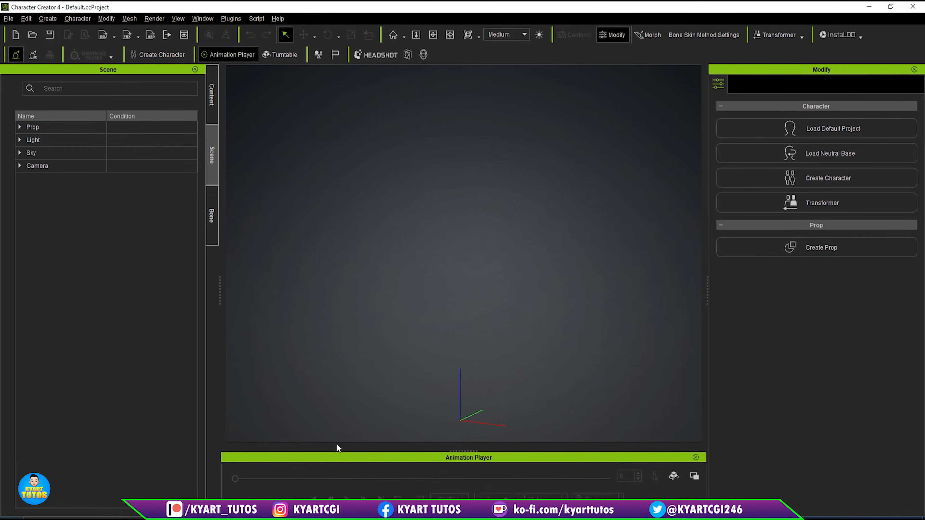
# - Bring the character's FBX file into Character Creator 4 as a character of the Humanoid (Non-Standard) type
pyautogui.moveTo(414, 517); pyautogui.dragTo(412, 250)
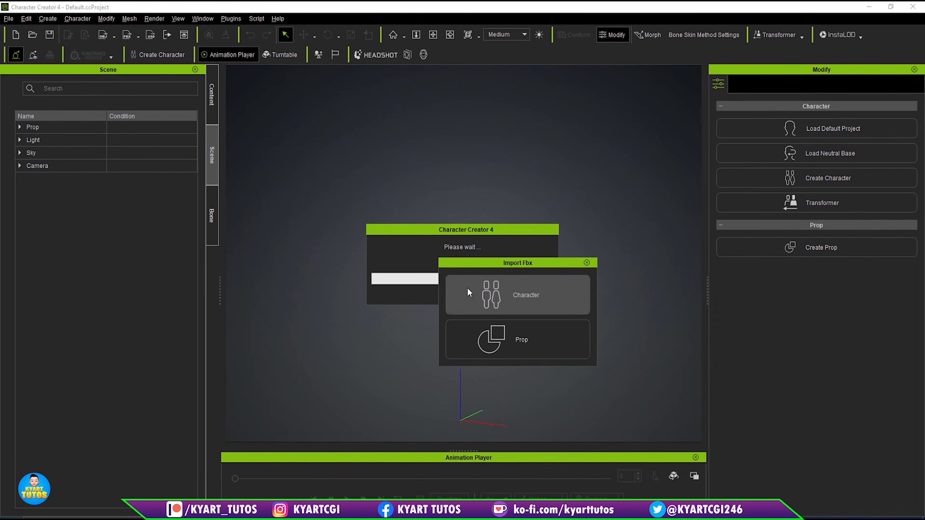
pyautogui.click(538, 294)
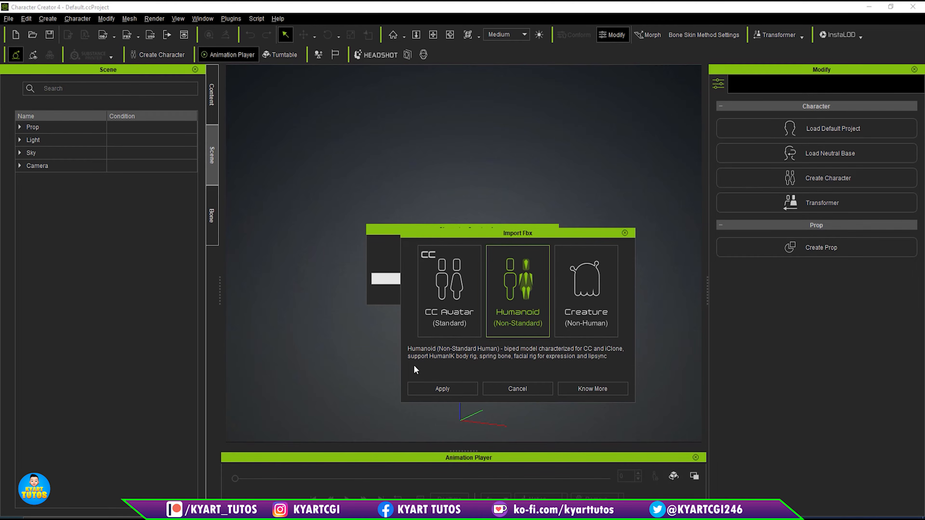
pyautogui.click(431, 302)
pyautogui.click(520, 300)
pyautogui.click(589, 299)
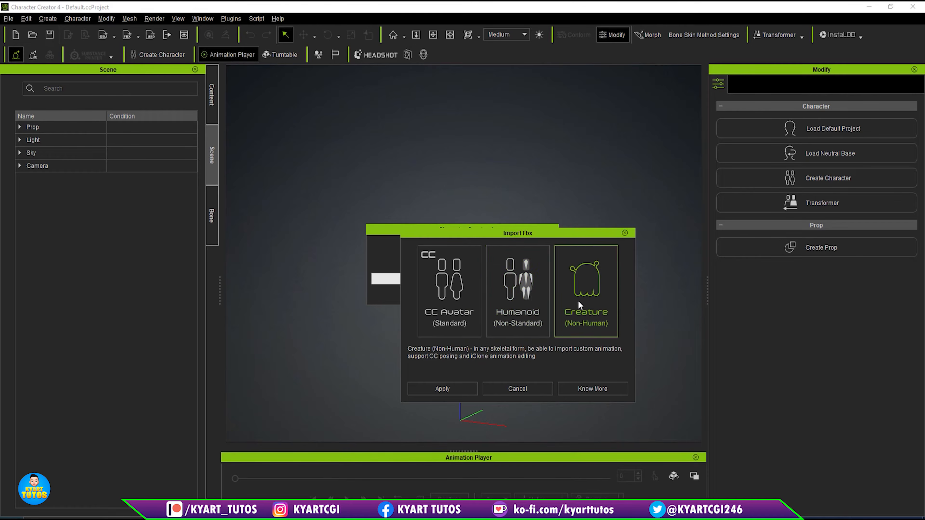
pyautogui.click(518, 304)
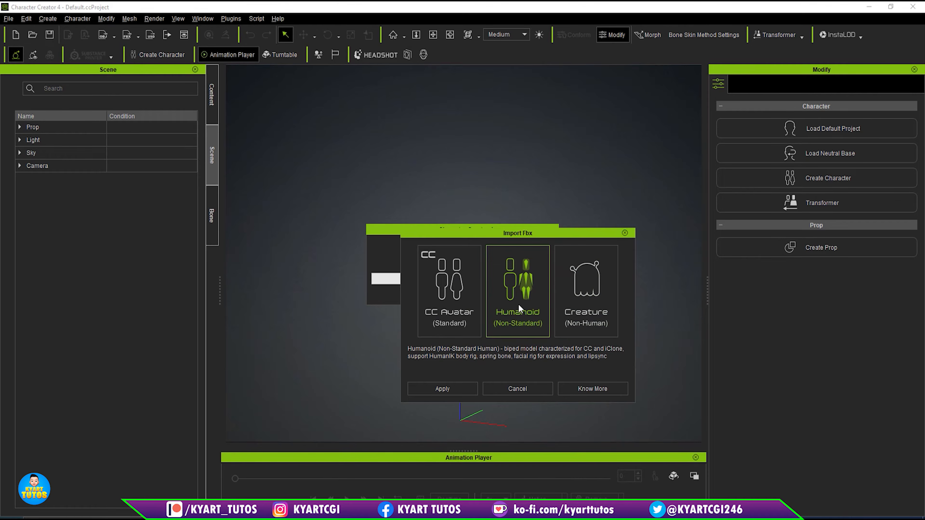
pyautogui.click(465, 390)
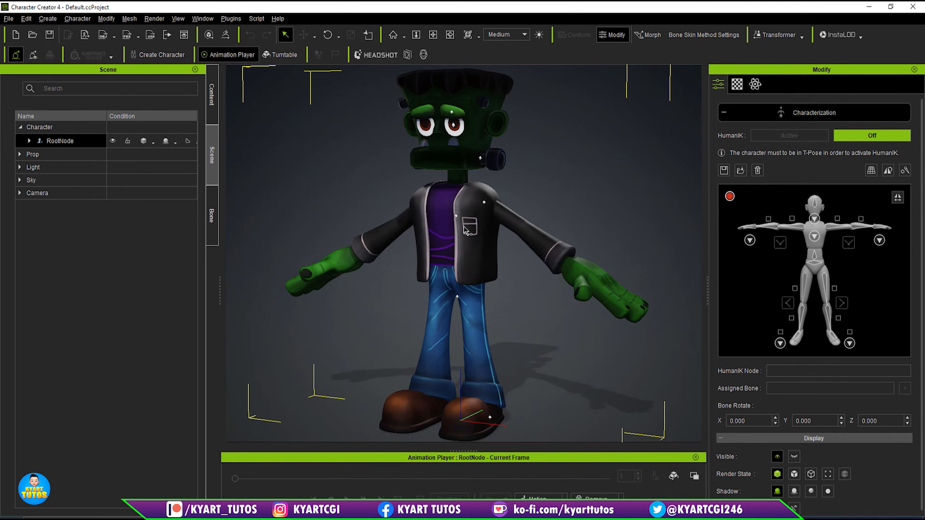
# - Examine the imported character from several angles, trying the camera zoom tool, and return to the selection tool
pyautogui.scroll(-1, 463, 227)
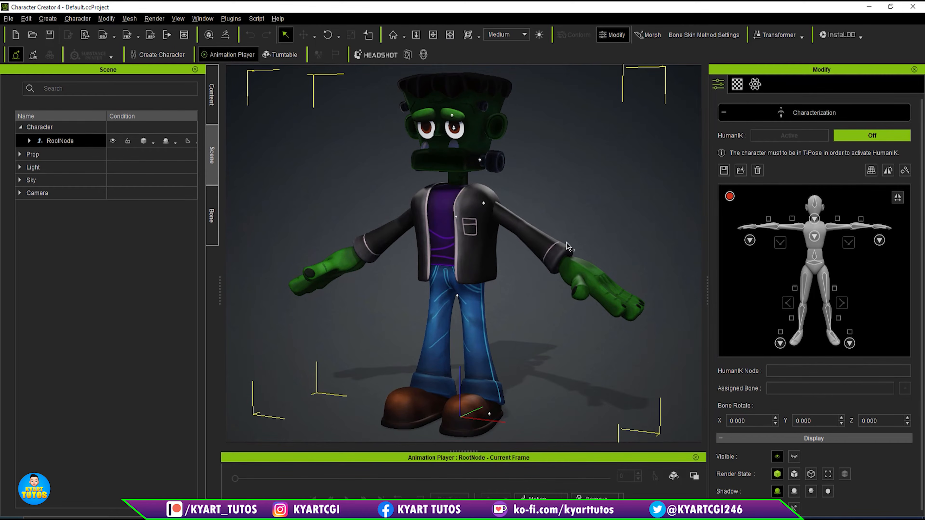
pyautogui.moveTo(527, 293); pyautogui.dragTo(480, 306, button='middle')
pyautogui.moveTo(476, 347); pyautogui.dragTo(570, 342, button='right')
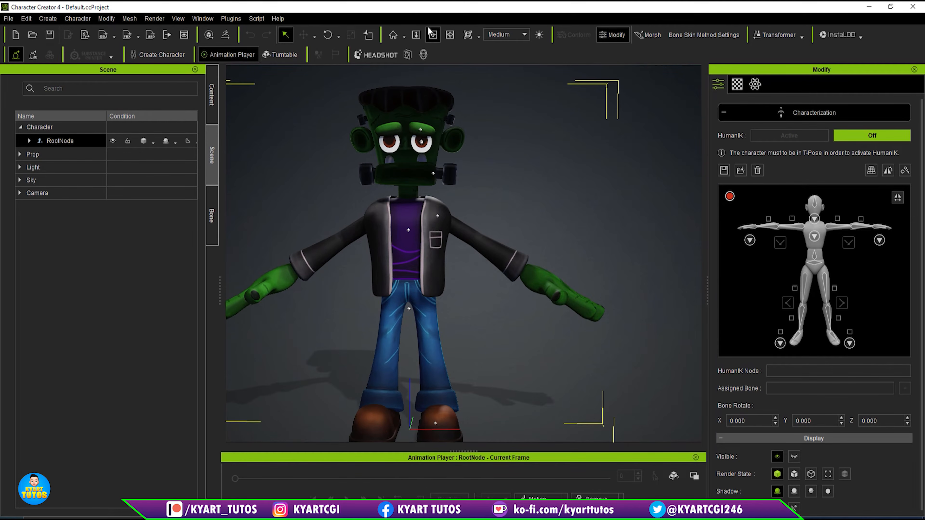
pyautogui.click(417, 35)
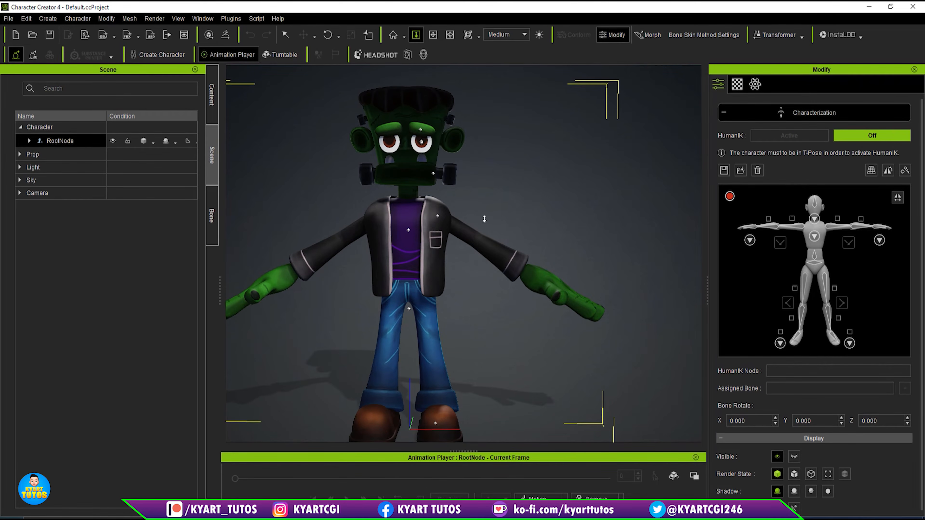
pyautogui.moveTo(541, 266); pyautogui.dragTo(543, 293)
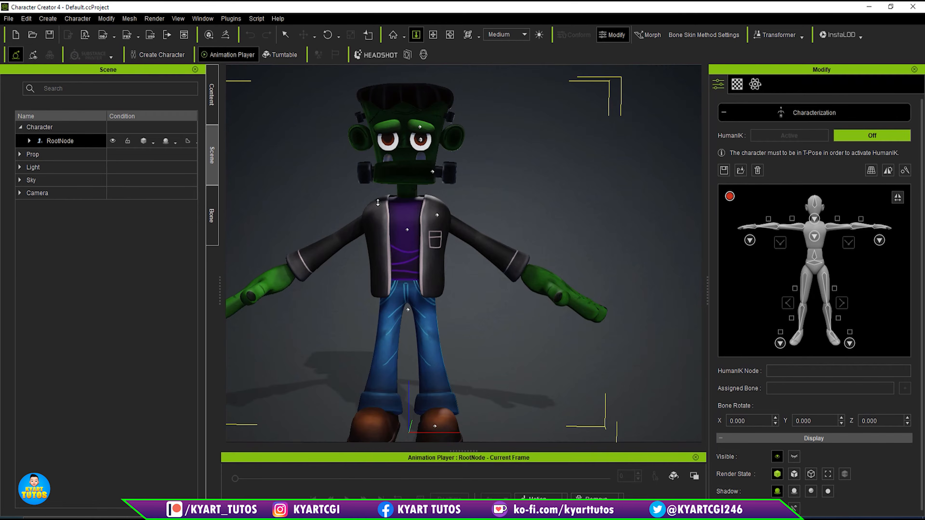
pyautogui.click(285, 34)
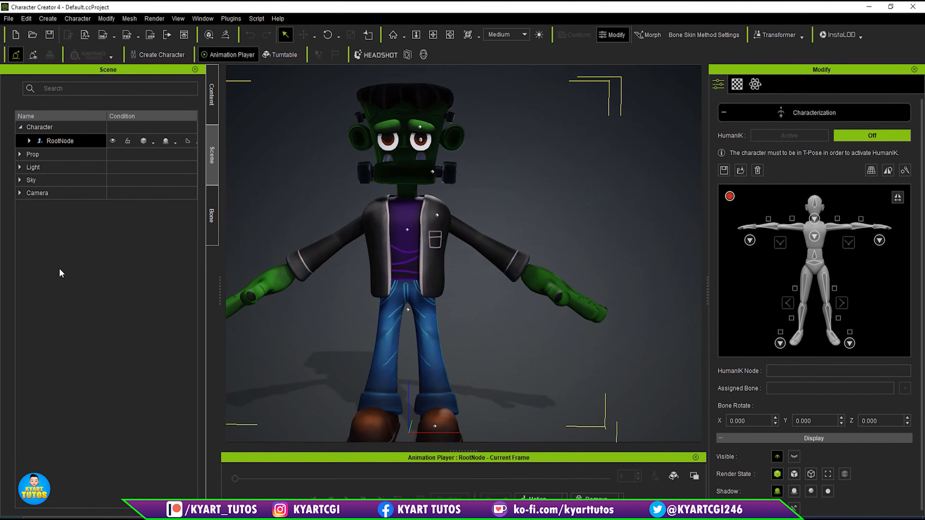
# - Set the Self Illumination of the CABEZA mesh's material to 100
pyautogui.click(29, 141)
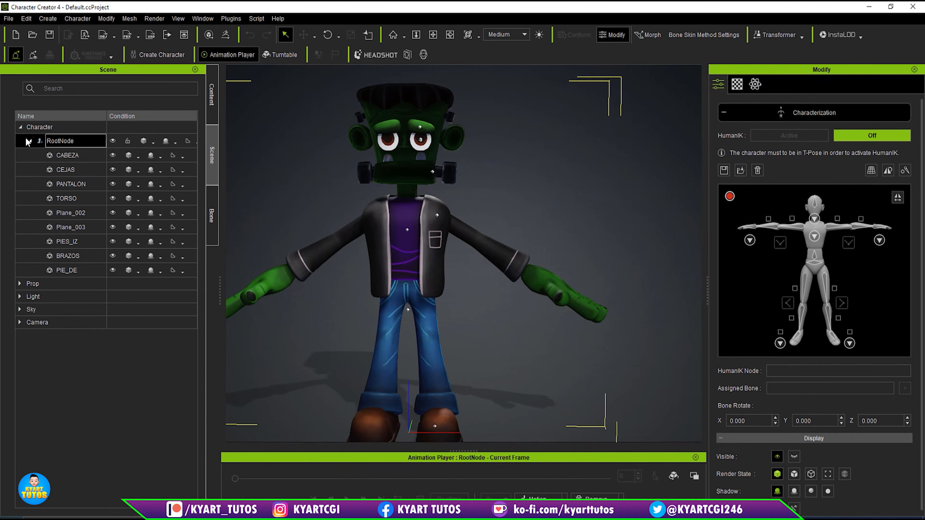
pyautogui.click(67, 155)
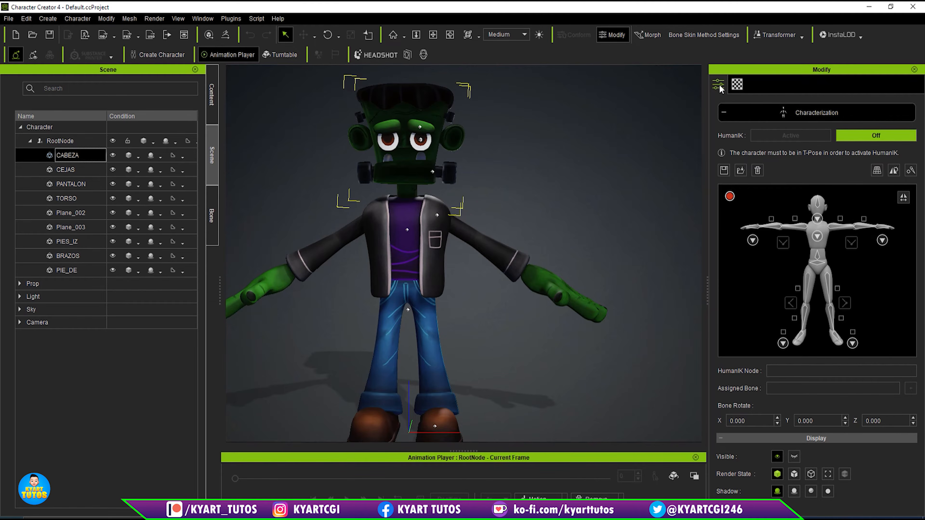
pyautogui.click(805, 108)
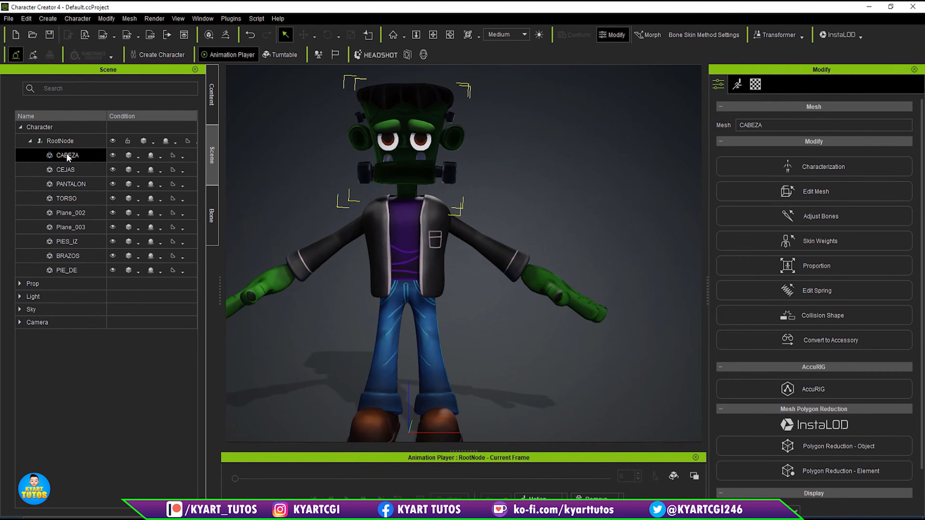
pyautogui.click(756, 85)
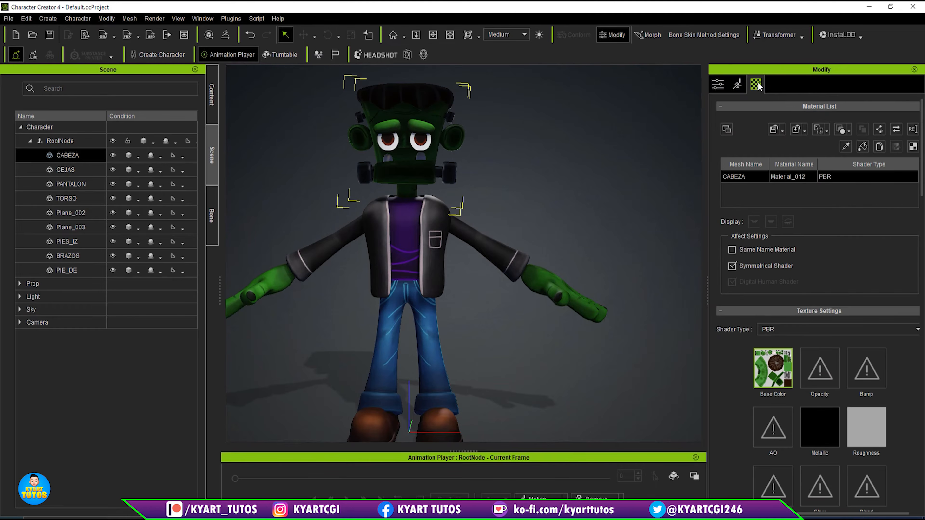
pyautogui.scroll(-6, 845, 295)
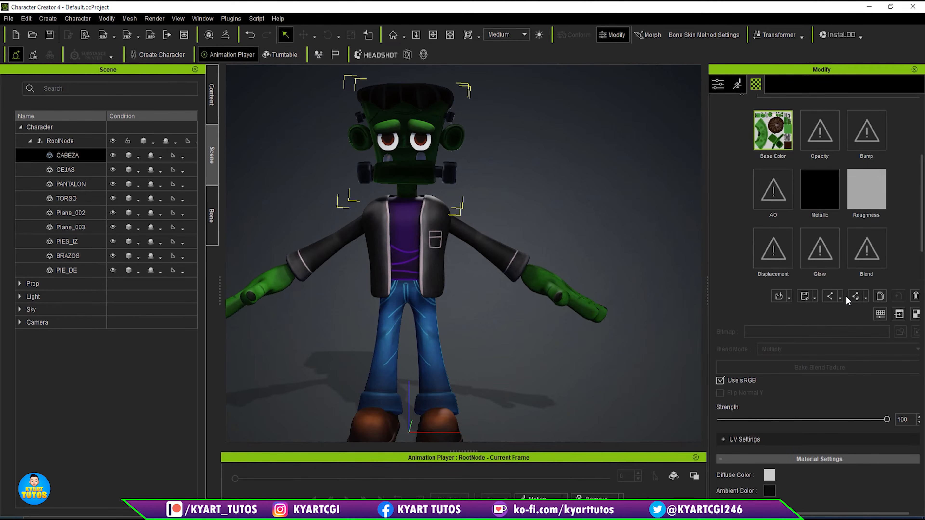
pyautogui.scroll(-8, 845, 296)
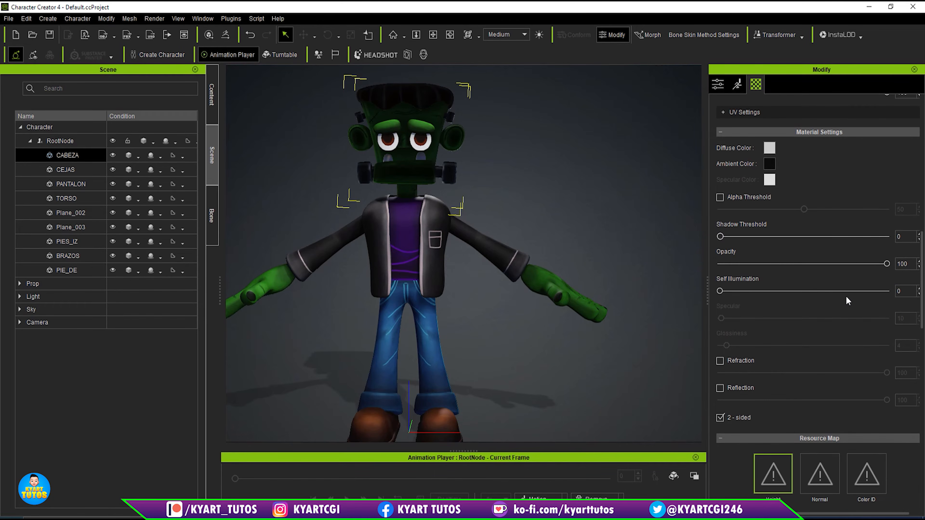
pyautogui.moveTo(719, 291); pyautogui.dragTo(923, 305)
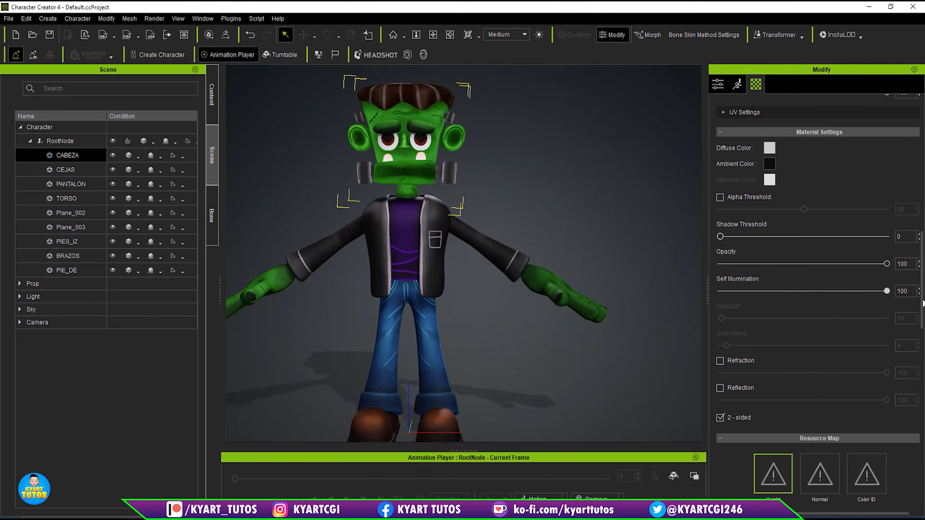
# - Examine the whole character from several distances, comparing the head's shading with the rest of the body
pyautogui.scroll(-3, 465, 189)
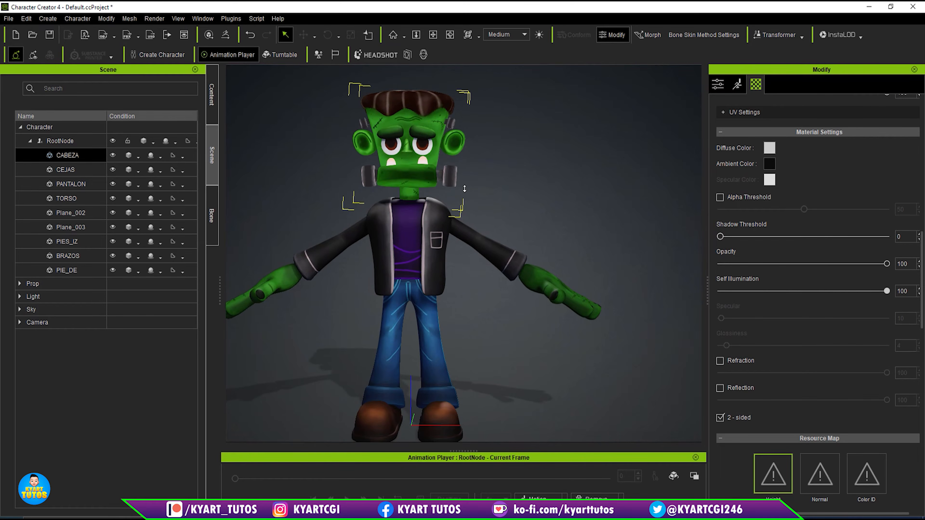
pyautogui.moveTo(552, 197); pyautogui.dragTo(579, 176, button='middle')
pyautogui.scroll(4, 579, 176)
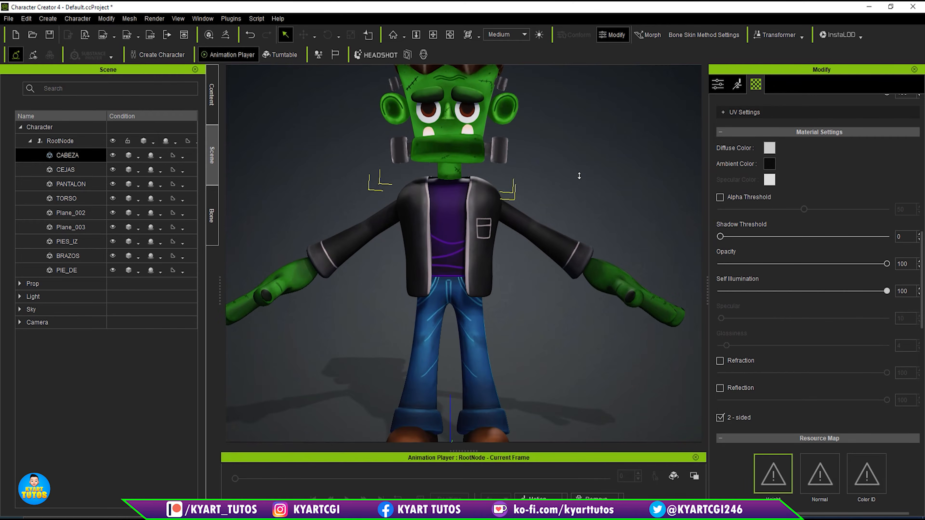
pyautogui.moveTo(624, 260)
pyautogui.mouseDown(button='right')
pyautogui.moveTo(688, 262)
pyautogui.moveTo(628, 198)
pyautogui.moveTo(626, 252)
pyautogui.mouseUp(button='right')
pyautogui.scroll(3, 535, 130)
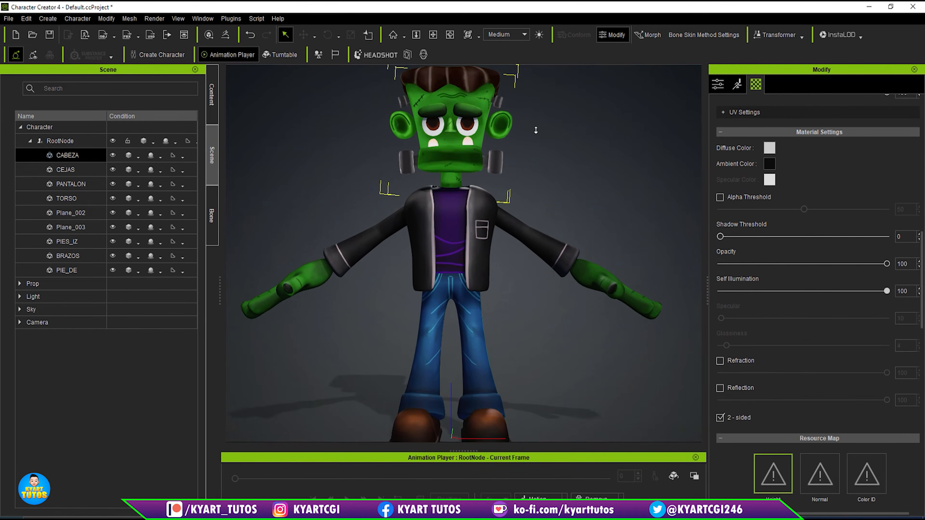
pyautogui.scroll(-5, 535, 130)
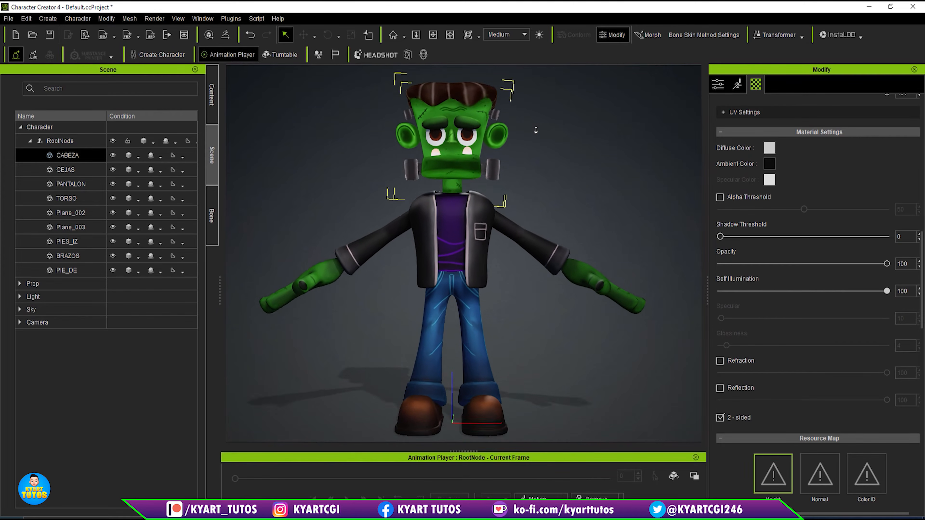
pyautogui.scroll(4, 536, 130)
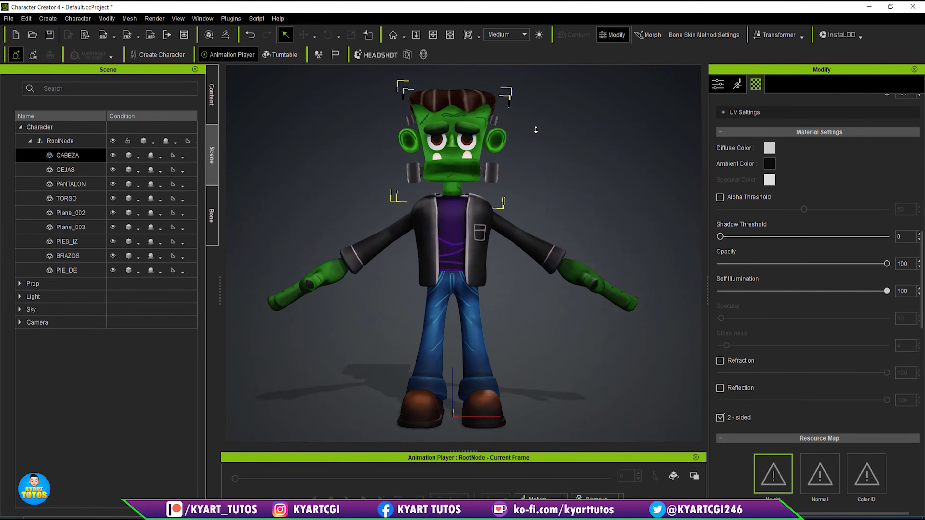
pyautogui.scroll(-3, 536, 130)
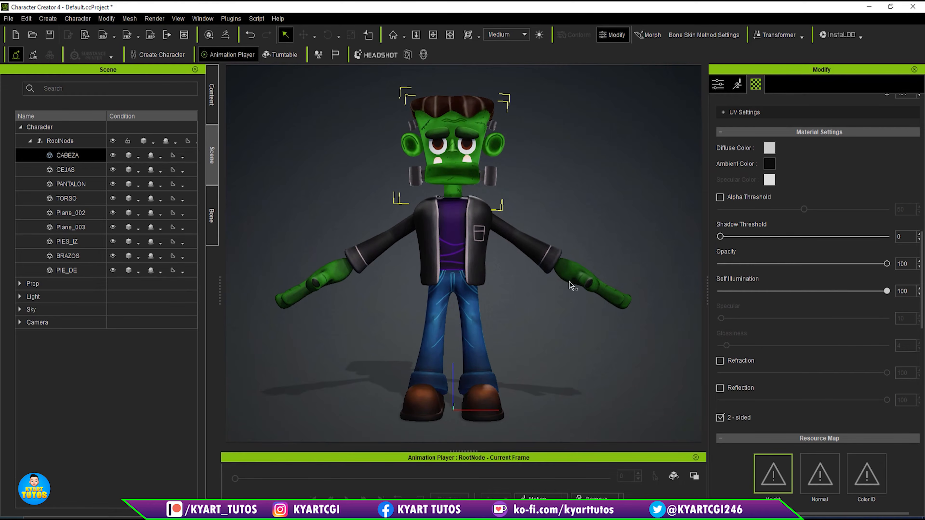
# - Start AccuRIG on RootNode and create the guides for all meshes with Force Symmetry, accepting removal of the existing skeleton definition
pyautogui.click(719, 84)
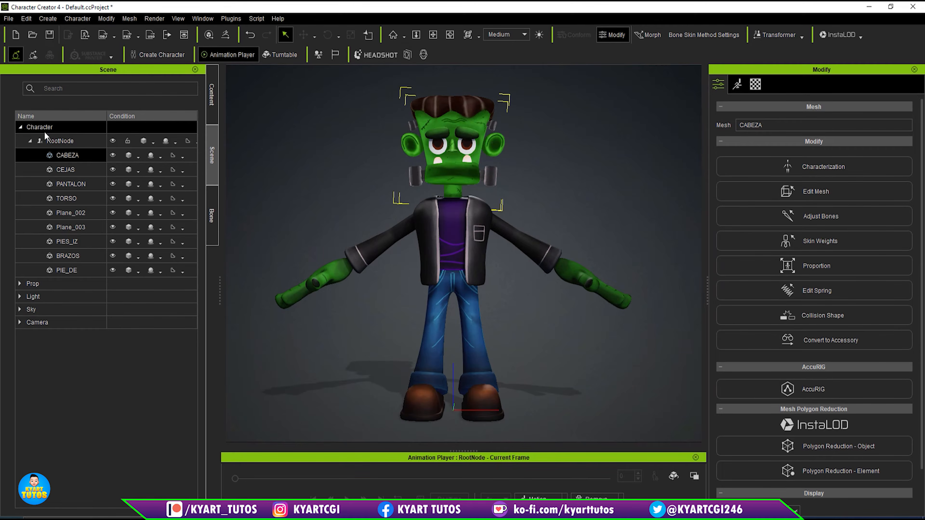
pyautogui.click(62, 145)
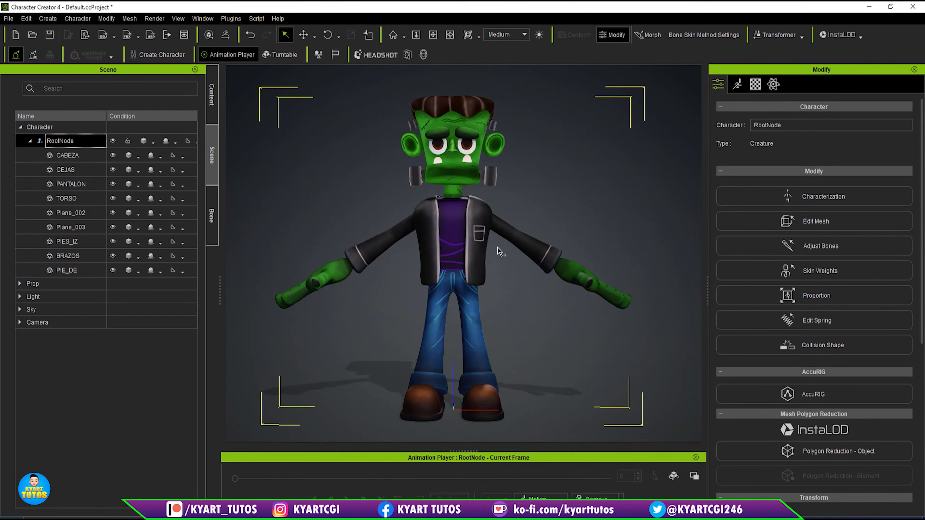
pyautogui.click(842, 397)
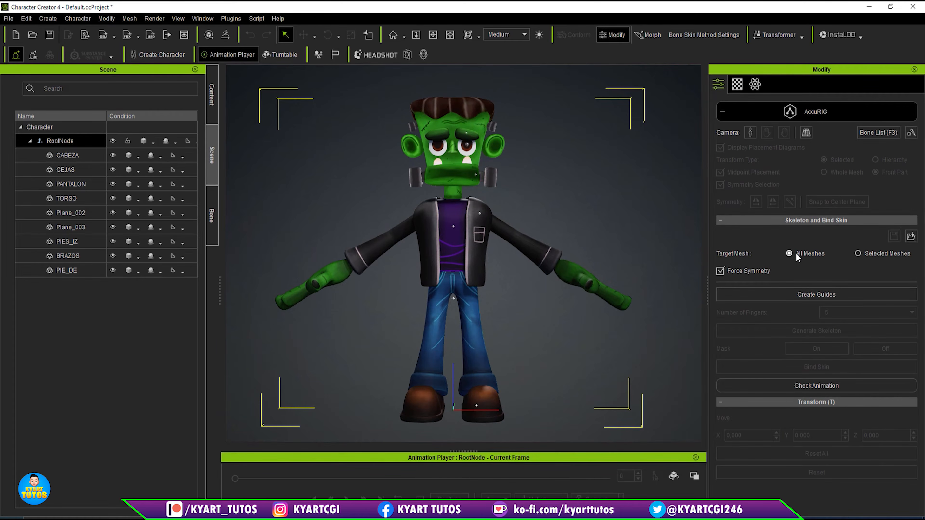
pyautogui.click(804, 300)
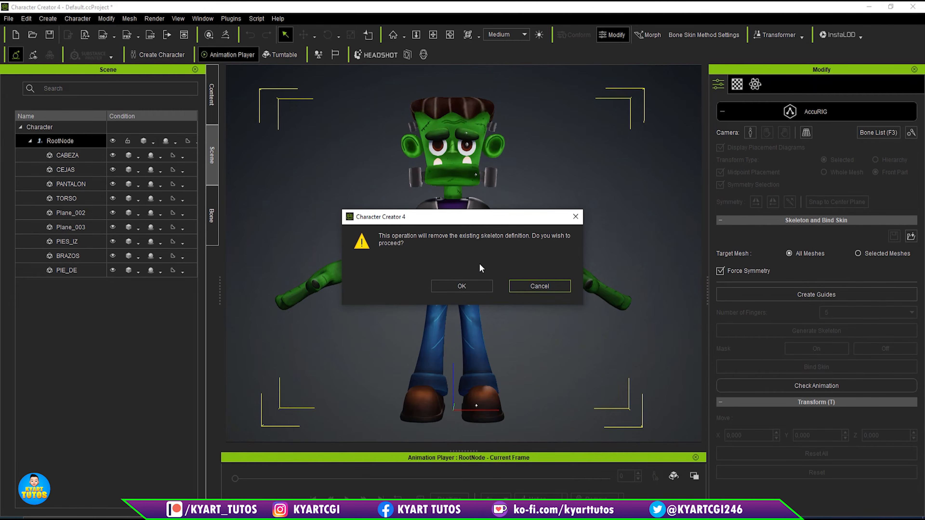
pyautogui.click(469, 290)
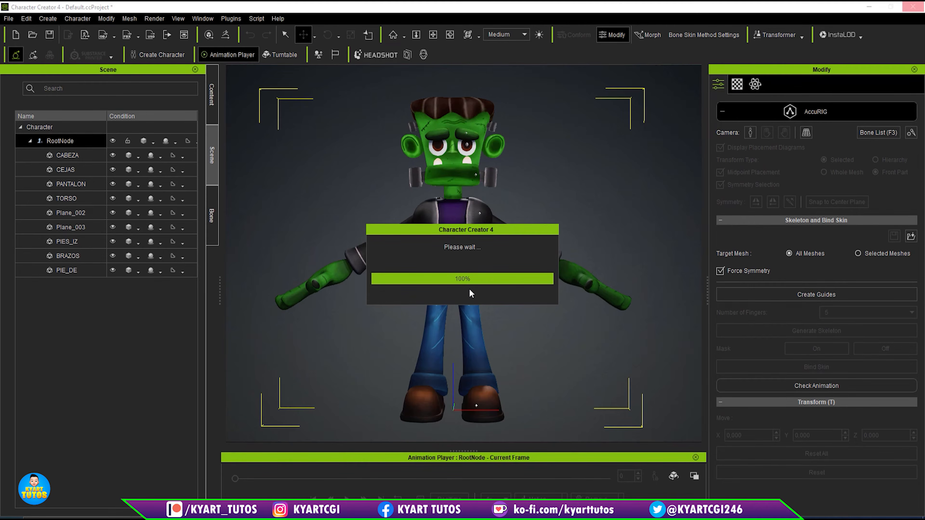
# - Reduce the size of the guide gizmos to 84 in the gizmo display settings
pyautogui.scroll(3, 453, 245)
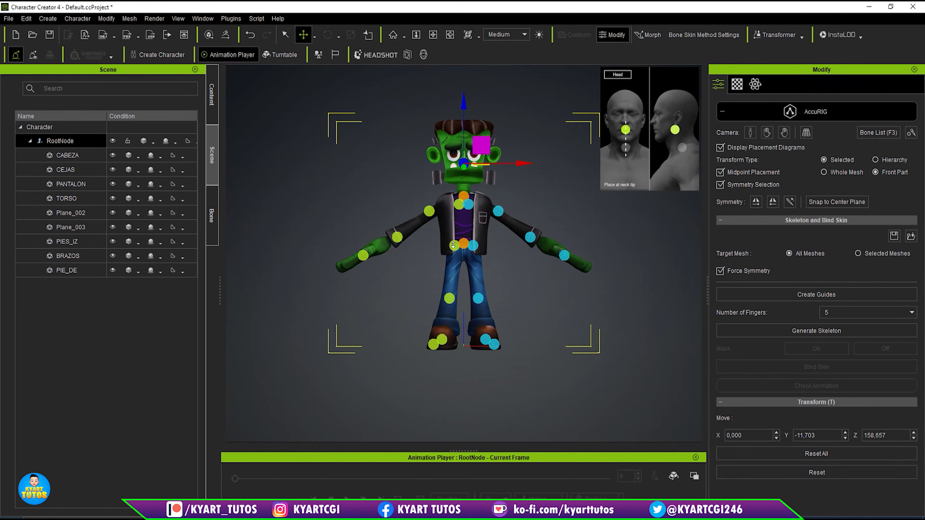
pyautogui.keyDown('alt'); pyautogui.moveTo(537, 249); pyautogui.dragTo(516, 295); pyautogui.keyUp('alt')
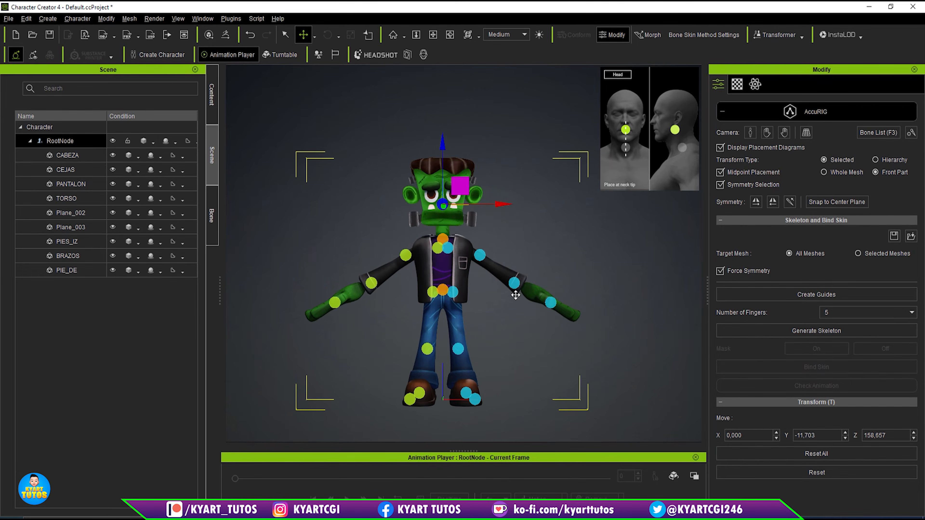
pyautogui.scroll(4, 516, 295)
pyautogui.scroll(-2, 516, 295)
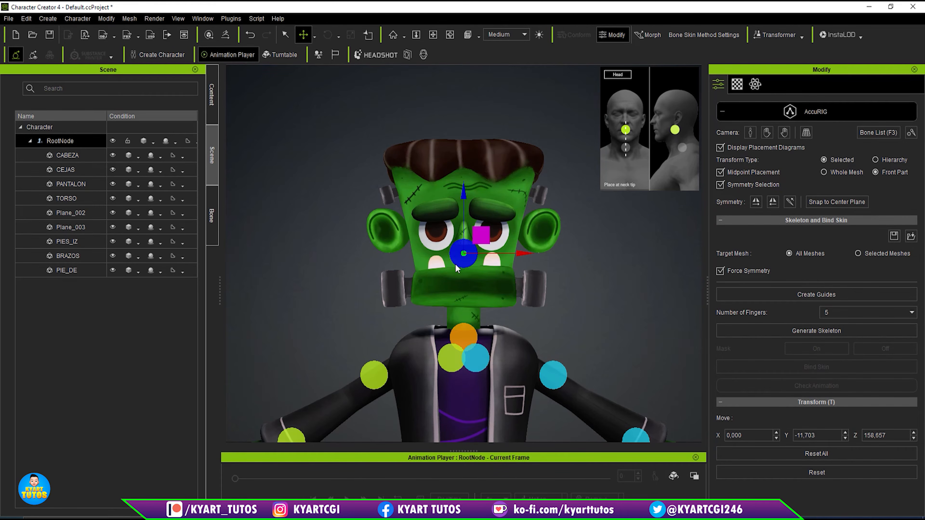
pyautogui.click(911, 133)
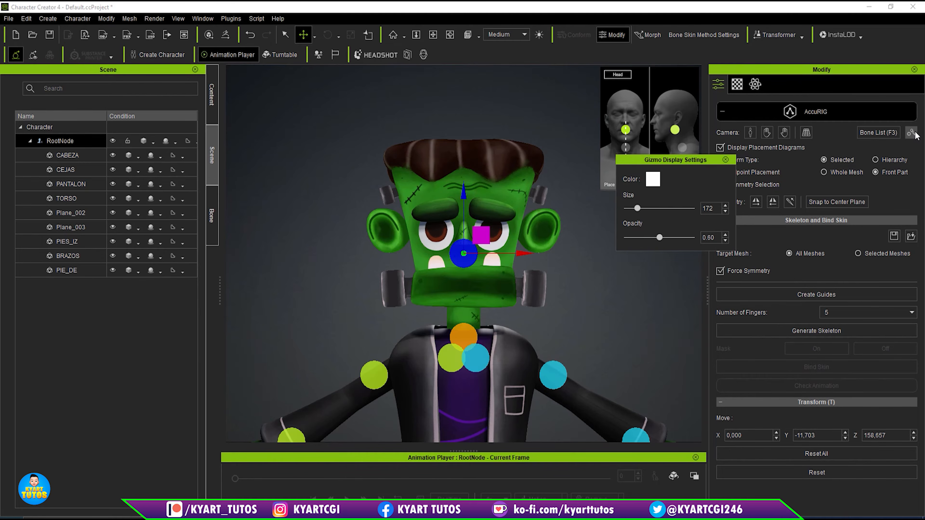
pyautogui.moveTo(636, 208); pyautogui.dragTo(631, 209)
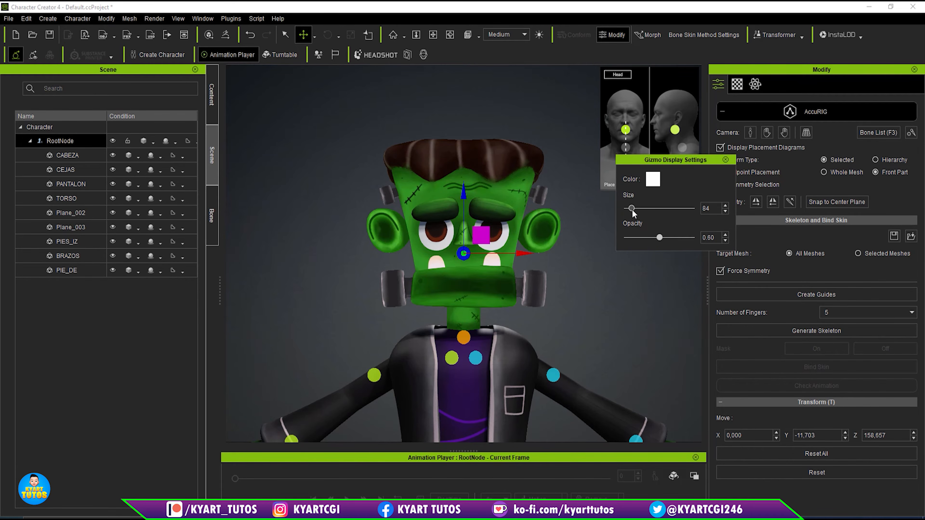
pyautogui.click(725, 159)
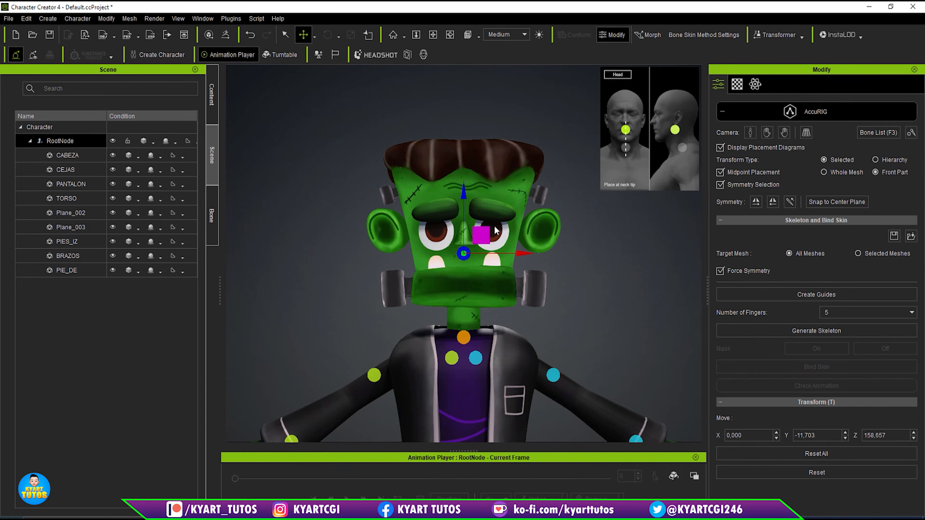
# - Move the Head guide slightly back and down inside the head, to about Y -8.5 and Z 156.98
pyautogui.click(461, 342)
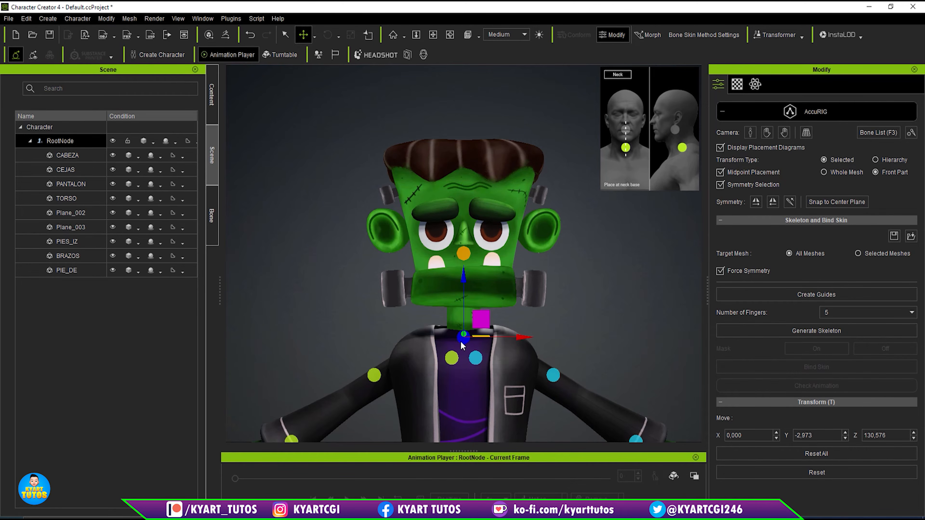
pyautogui.click(464, 254)
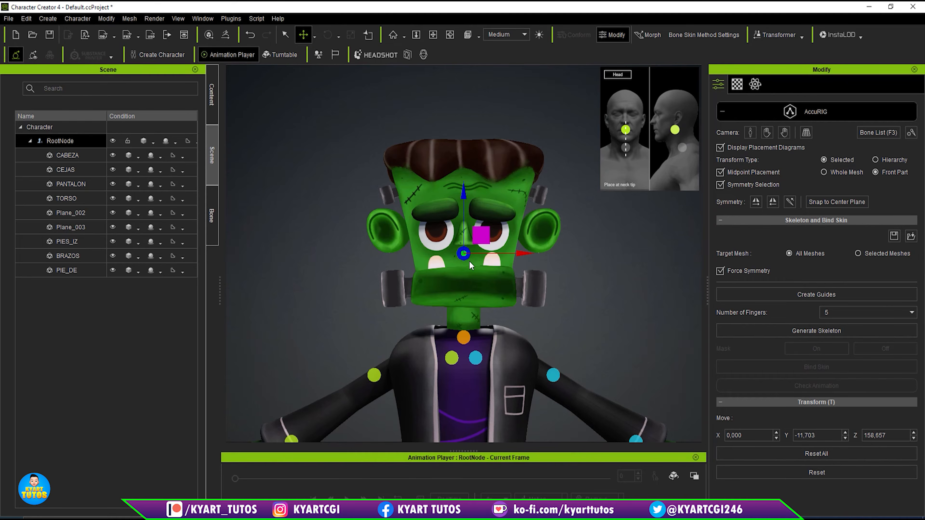
pyautogui.scroll(5, 469, 261)
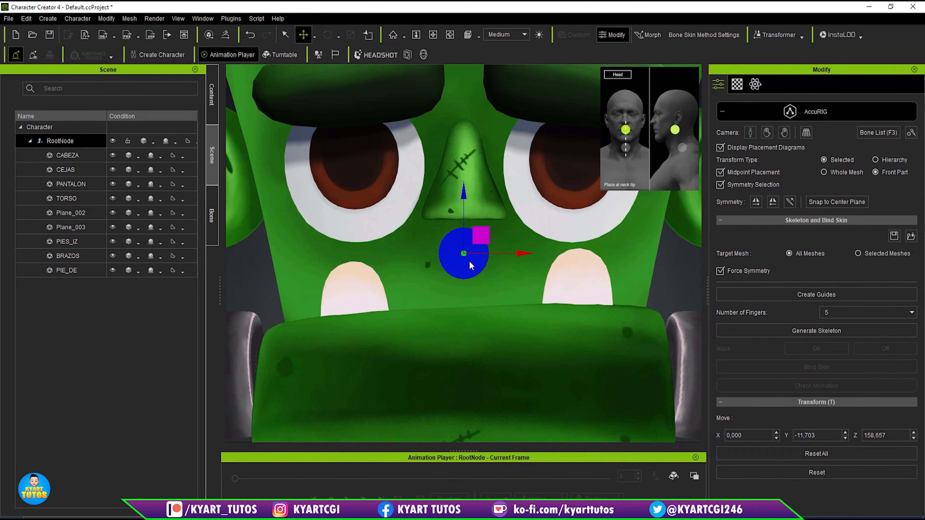
pyautogui.press('s')
pyautogui.scroll(-5, 469, 261)
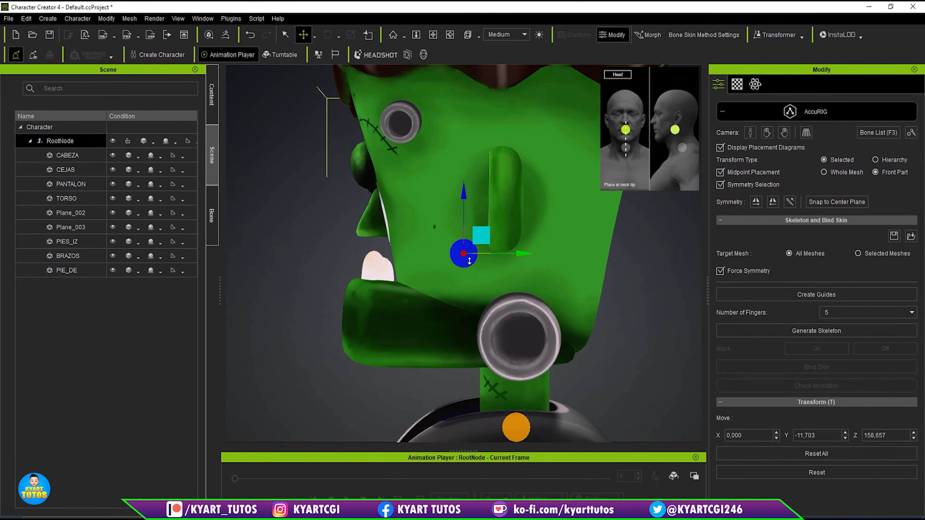
pyautogui.moveTo(523, 253); pyautogui.dragTo(532, 252)
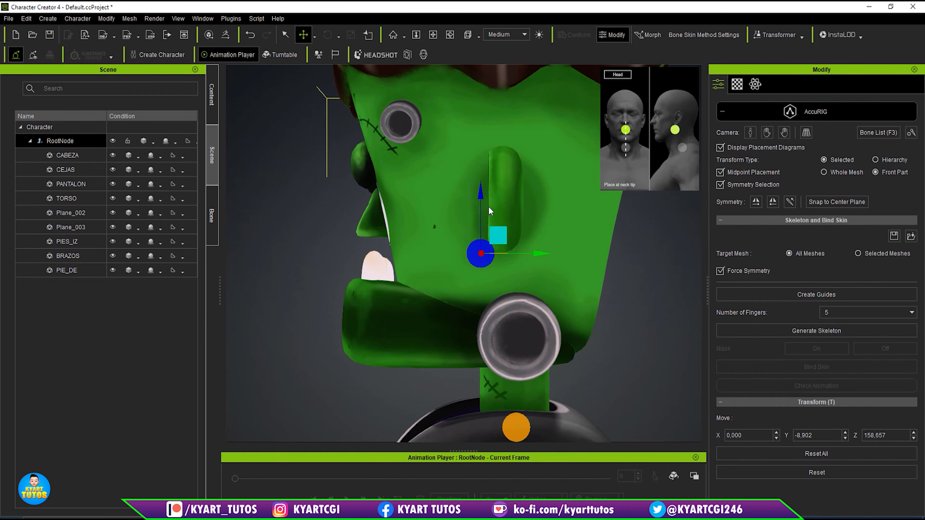
pyautogui.moveTo(480, 199); pyautogui.dragTo(481, 210)
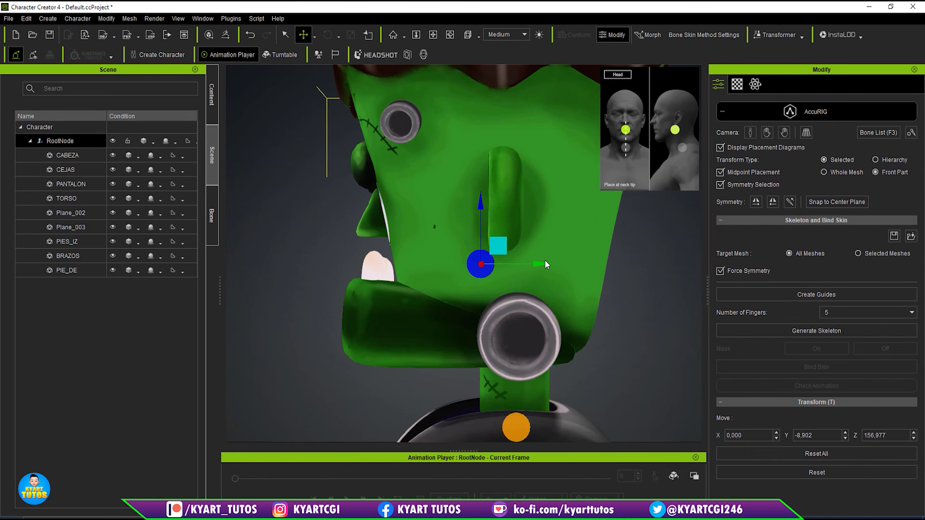
pyautogui.moveTo(540, 261); pyautogui.dragTo(541, 262)
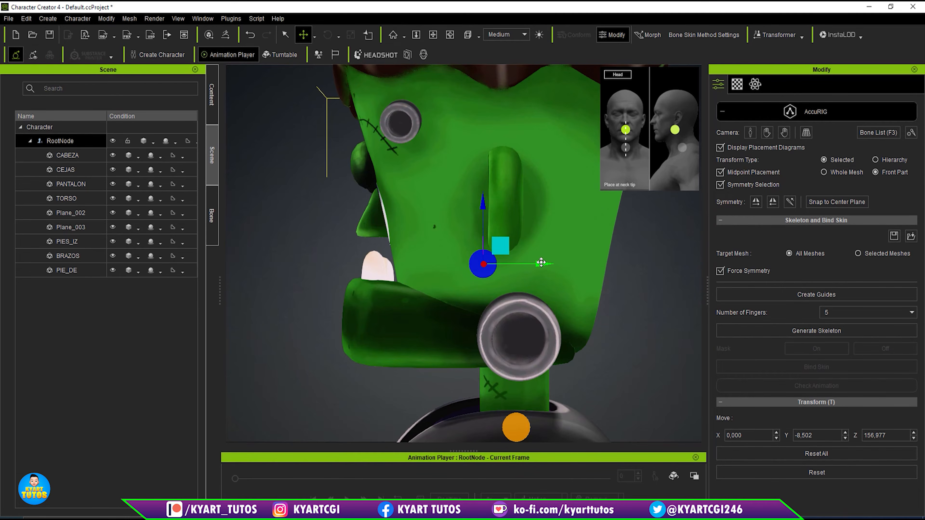
# - Raise the Neck guide into the middle of the neck and centre it in depth, at about Y -3.65 and Z 138.78
pyautogui.press('f')
pyautogui.scroll(-6, 532, 264)
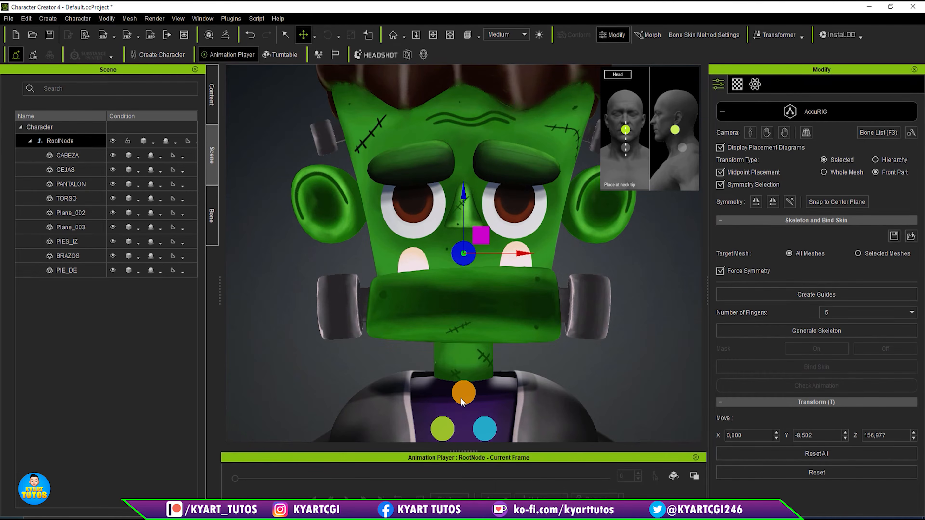
pyautogui.click(464, 394)
pyautogui.moveTo(624, 368); pyautogui.dragTo(621, 246, button='middle')
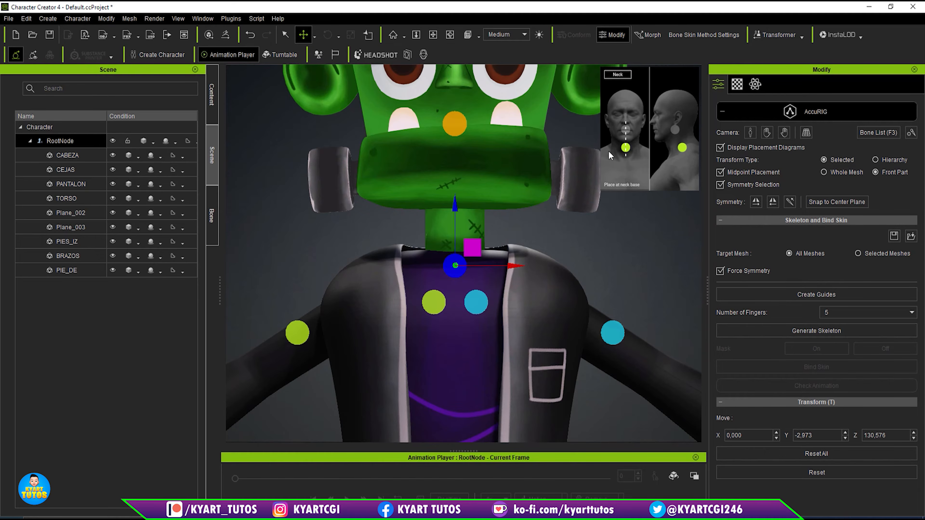
pyautogui.moveTo(454, 206); pyautogui.dragTo(459, 165)
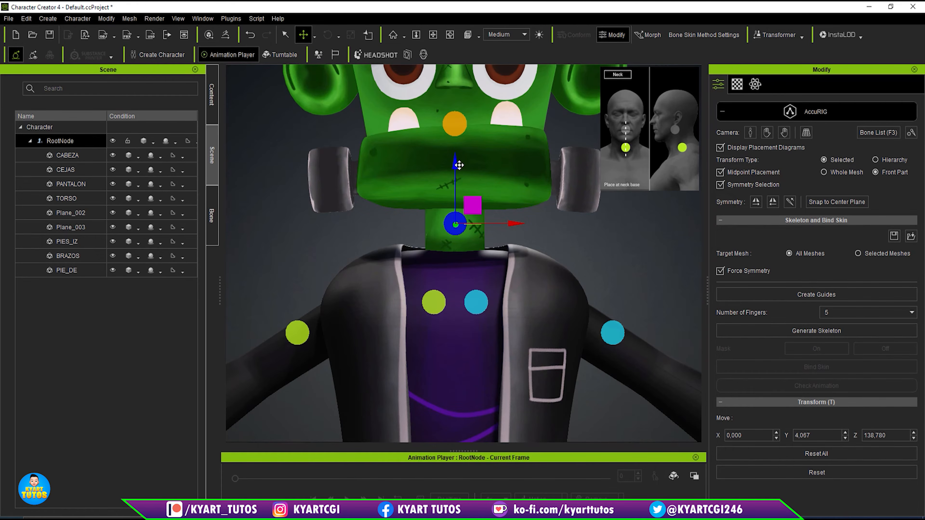
pyautogui.press('d')
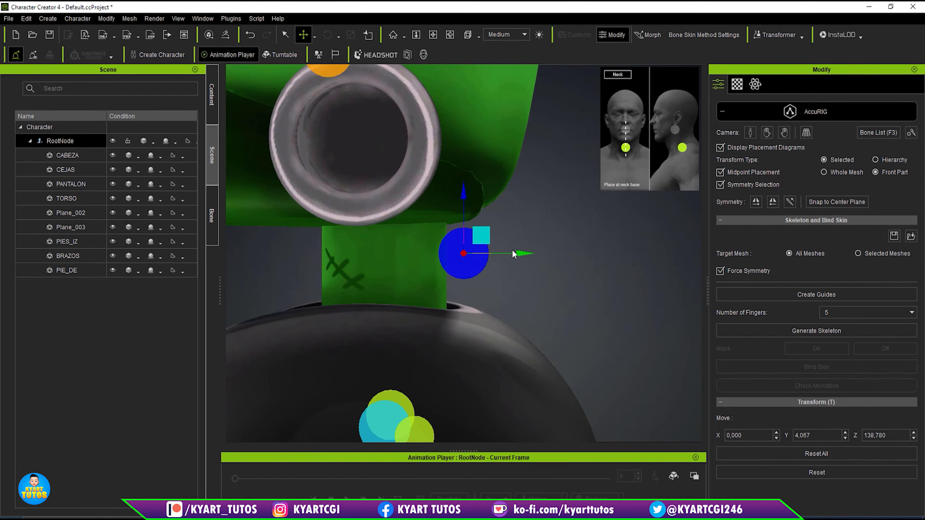
pyautogui.moveTo(519, 254); pyautogui.dragTo(436, 254)
# - Raise the Clavicle guide to the upper chest just below the neck, at about X 4.9, Y -11.49 and Z 129.59
pyautogui.press('f')
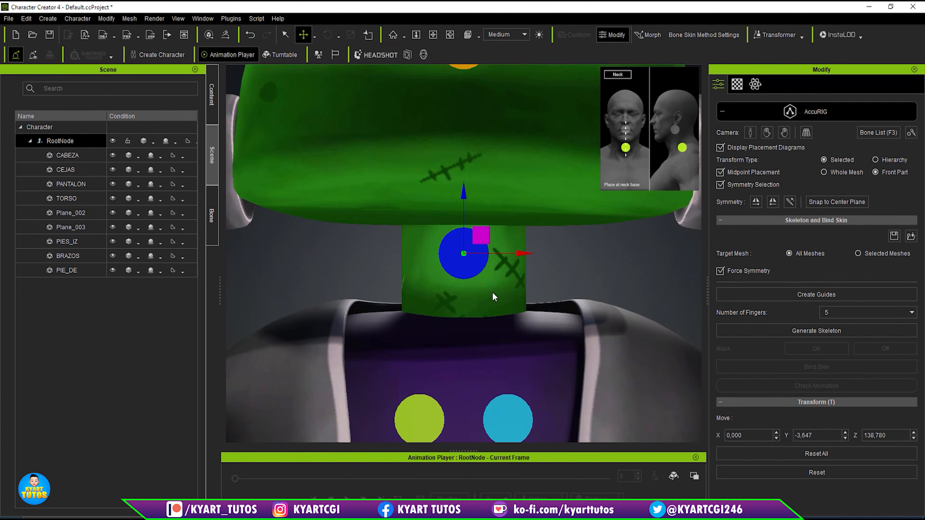
pyautogui.scroll(-3, 492, 292)
pyautogui.click(498, 366)
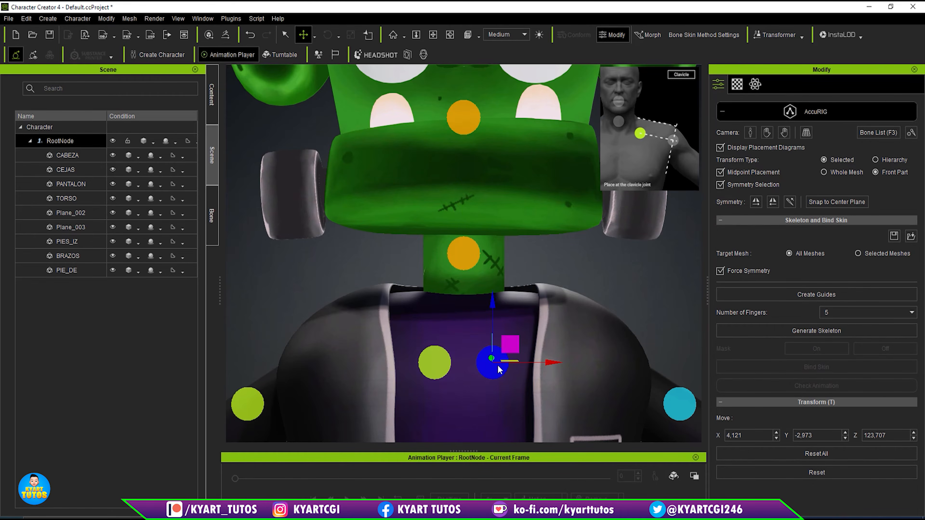
pyautogui.moveTo(510, 344); pyautogui.dragTo(517, 306)
pyautogui.press('s')
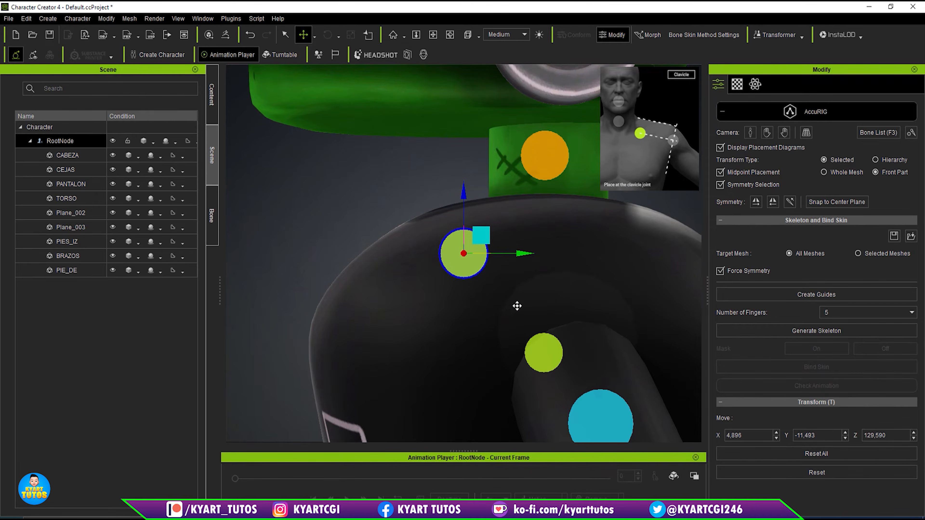
pyautogui.press('f')
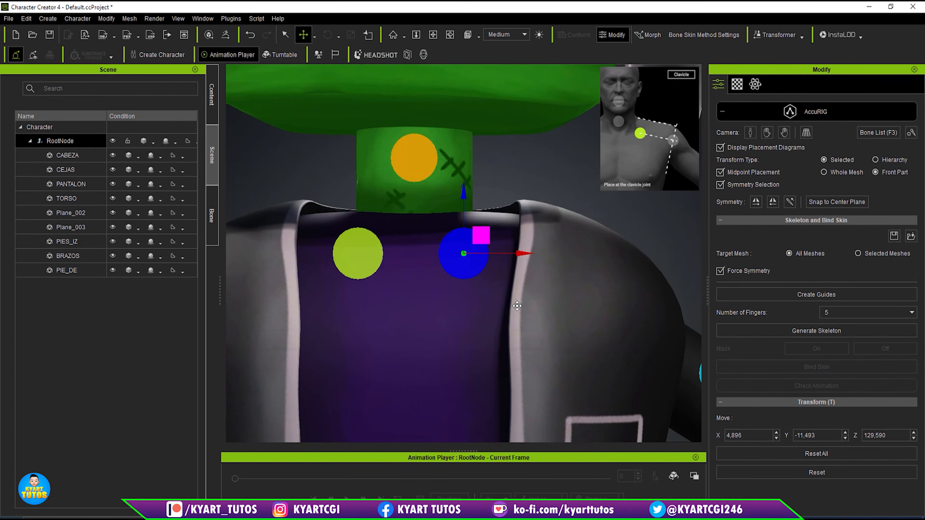
# - Move the Shoulder guide into the jacket's shoulder and align its depth with the arm, at about X 23.78, Y -3.46 and Z 124.36
pyautogui.scroll(-5, 517, 306)
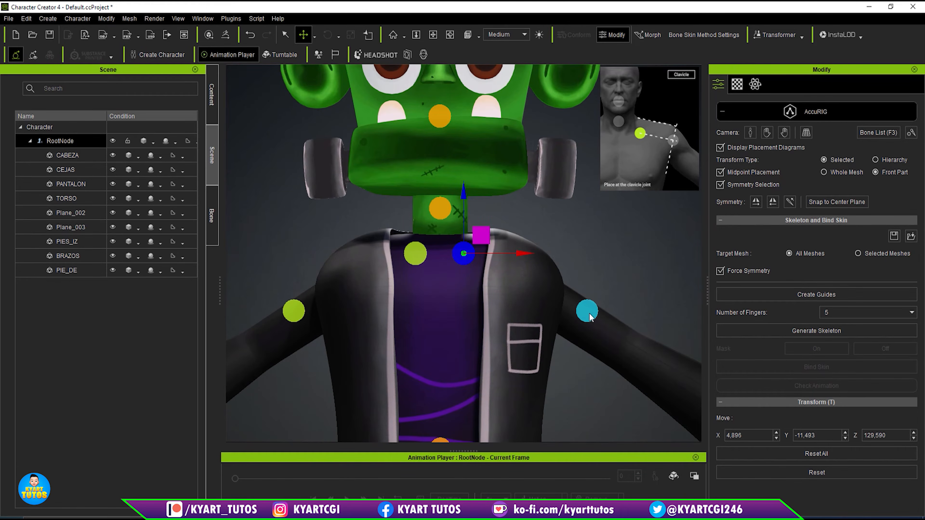
pyautogui.click(587, 312)
pyautogui.moveTo(596, 290); pyautogui.dragTo(556, 266)
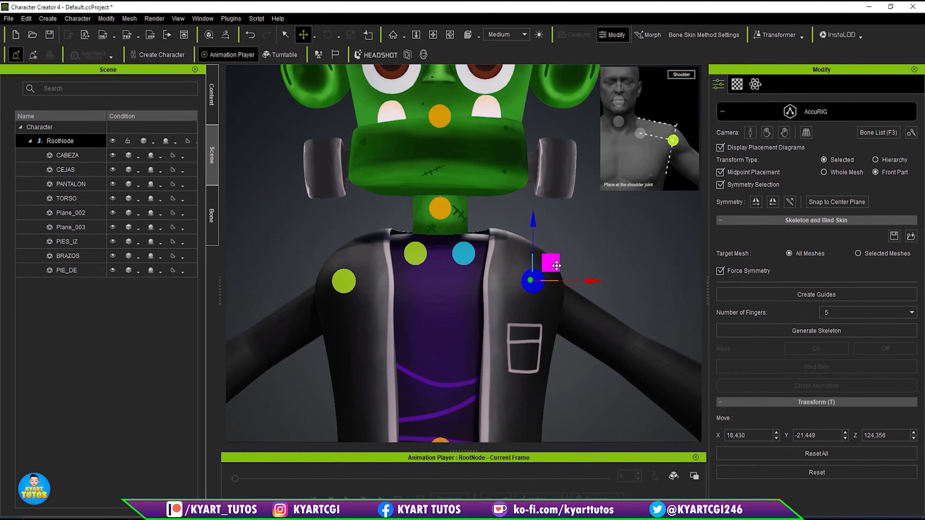
pyautogui.press('Home')
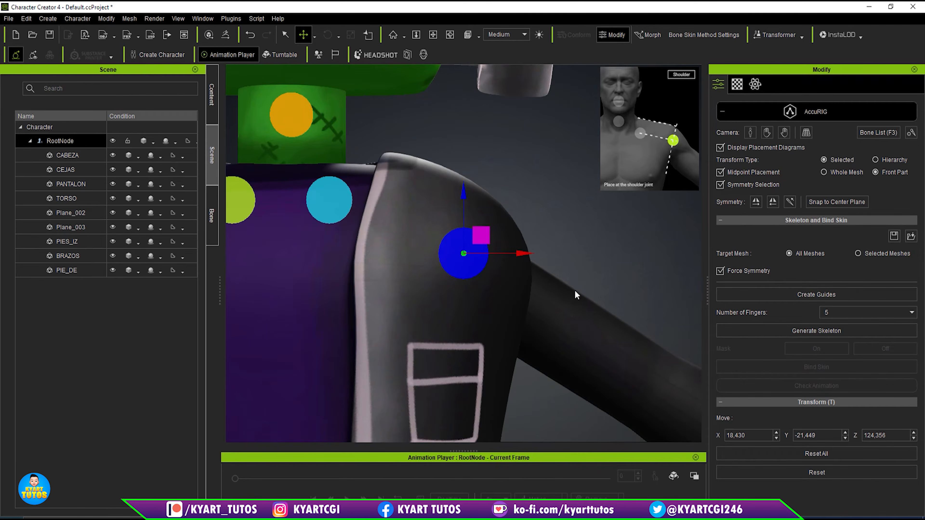
pyautogui.press('d')
pyautogui.moveTo(546, 274); pyautogui.dragTo(542, 267, button='right')
pyautogui.moveTo(523, 254); pyautogui.dragTo(669, 247)
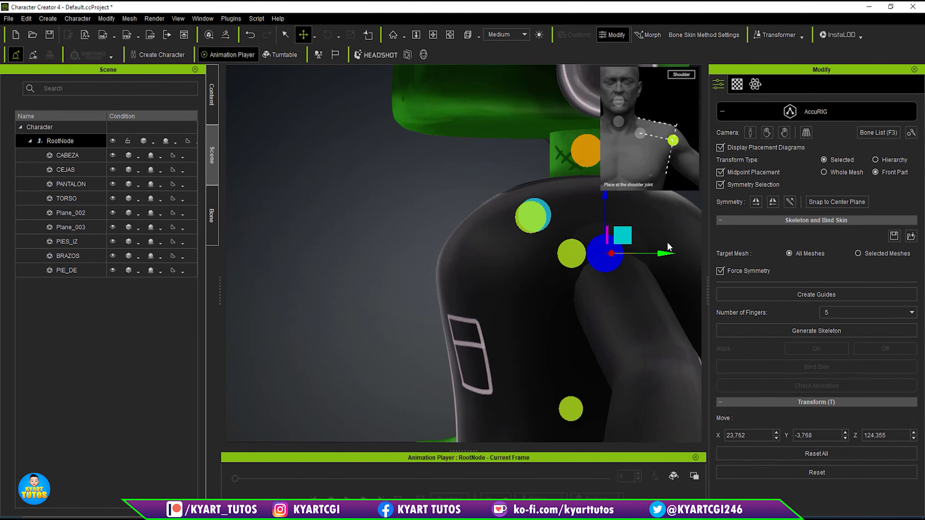
pyautogui.press('d')
pyautogui.moveTo(527, 252); pyautogui.dragTo(531, 253)
pyautogui.press('f')
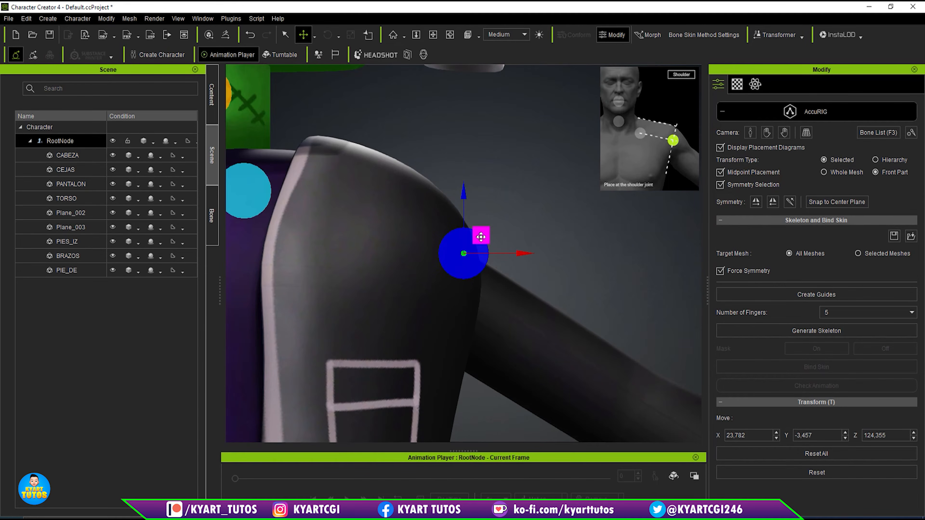
# - Fine-tune the Shoulder guide's position, shifting it slightly inward so it sits inside the jacket's shoulder above the arm
pyautogui.moveTo(520, 255); pyautogui.dragTo(503, 255)
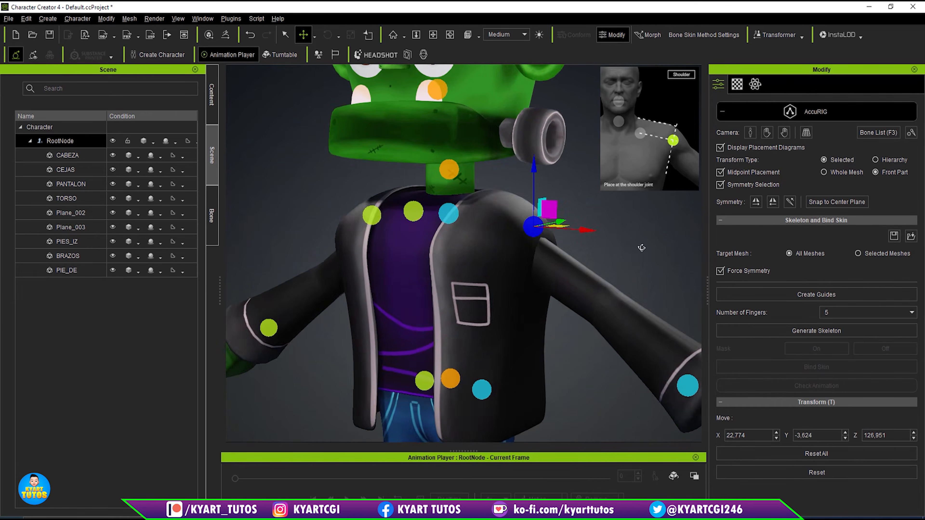
pyautogui.scroll(-5, 642, 247)
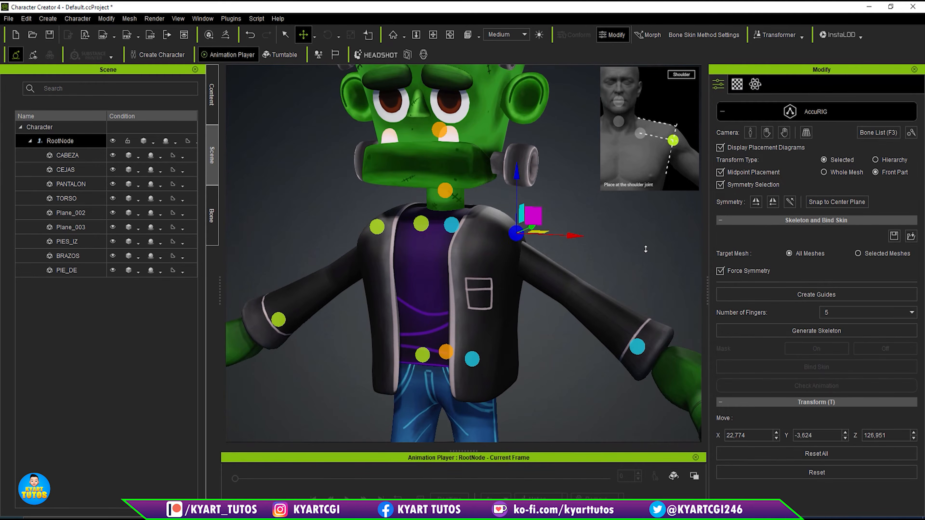
pyautogui.scroll(5, 645, 271)
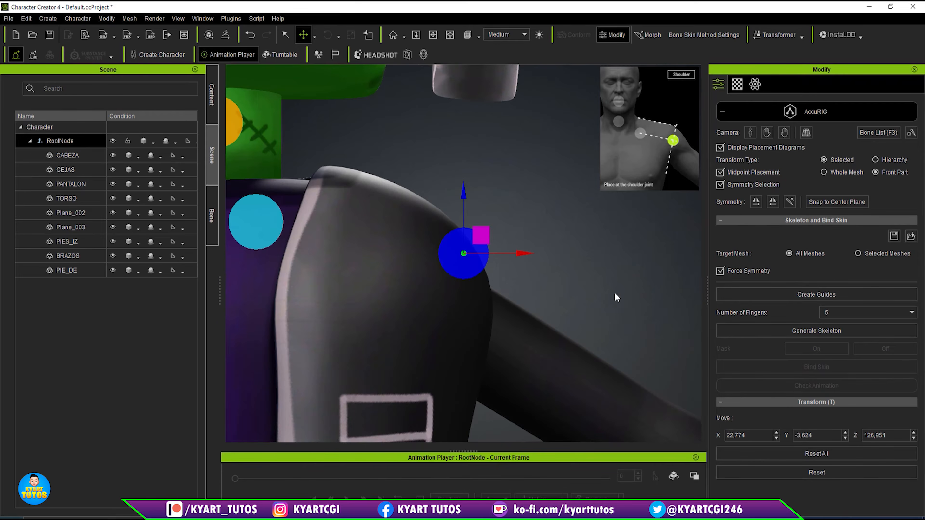
pyautogui.scroll(-3, 615, 292)
pyautogui.scroll(-1, 578, 293)
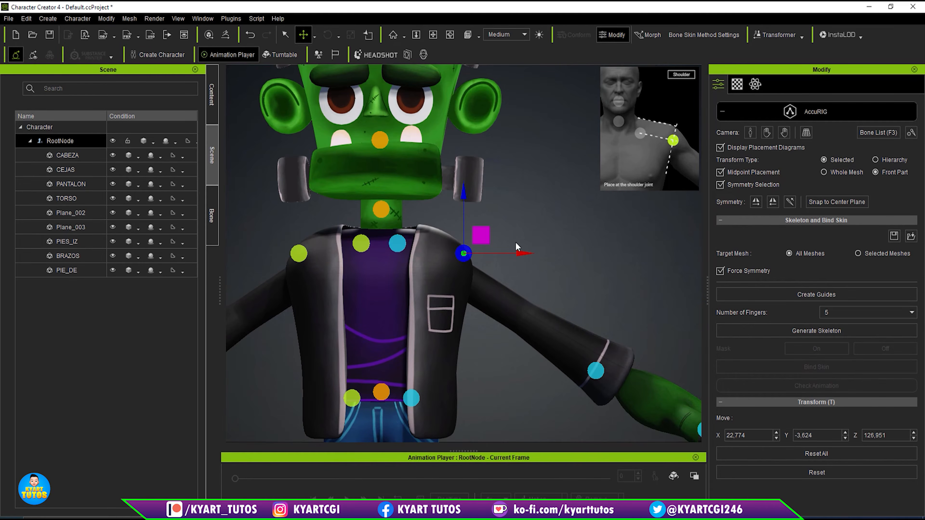
pyautogui.moveTo(482, 233); pyautogui.dragTo(463, 243)
# - Move the Elbow guide up the sleeve to the middle of the arm, at about X 38.05, Y 0.62 and Z 110.17
pyautogui.click(596, 372)
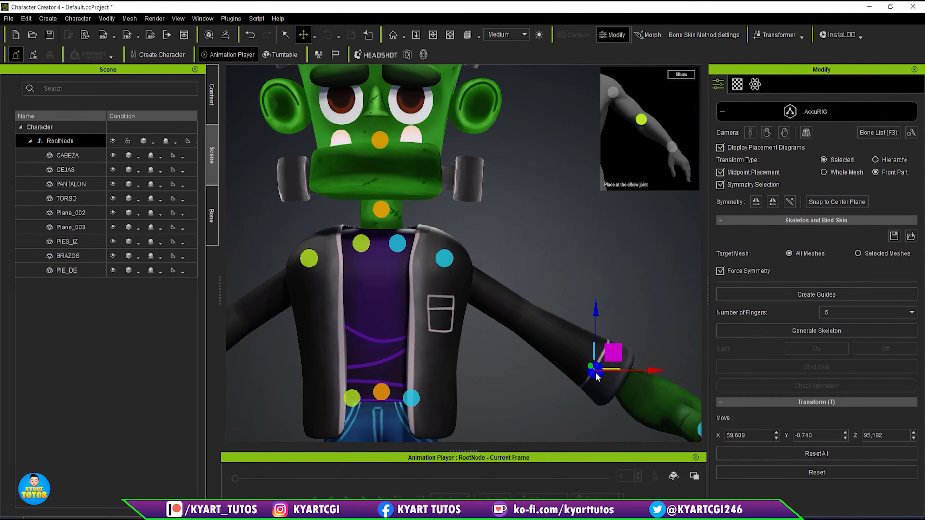
pyautogui.moveTo(613, 351); pyautogui.dragTo(531, 299)
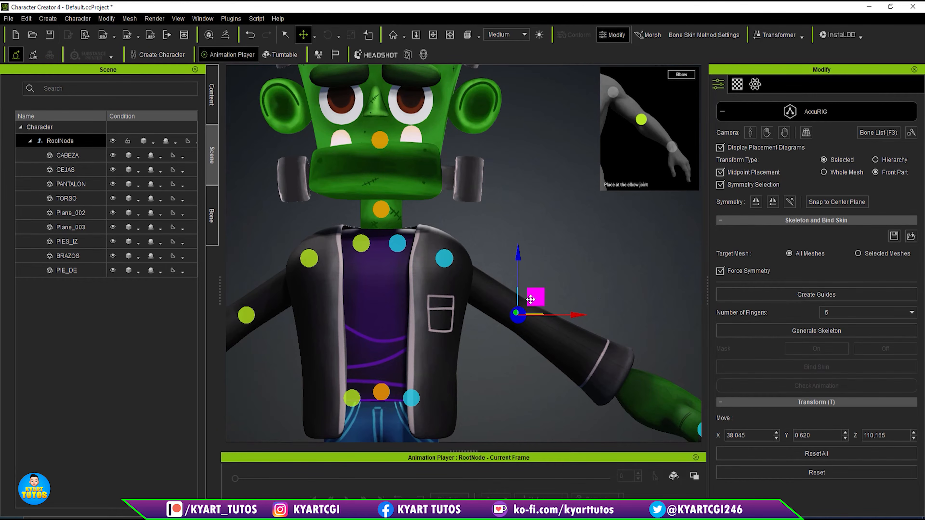
pyautogui.press('Home')
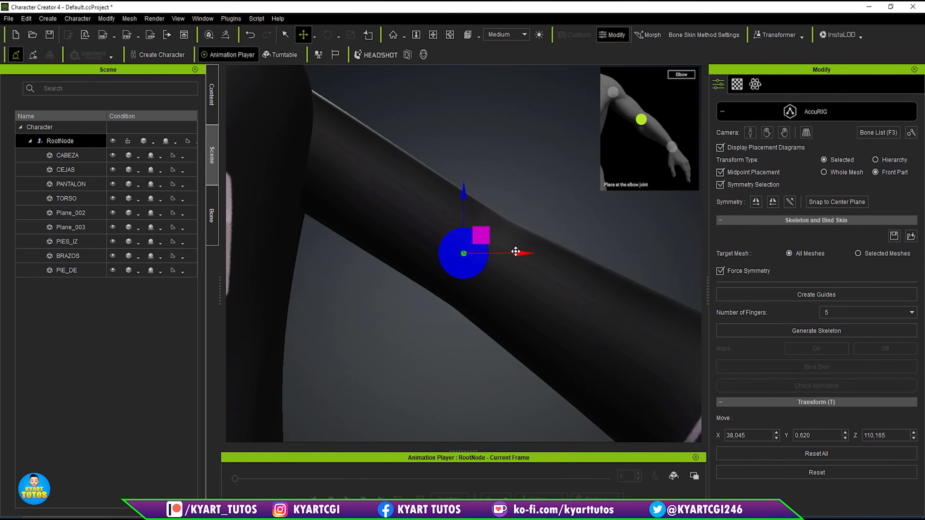
# - Move the Wrist guide from the hand to the end of the jacket cuff, at about X 65.46, Y -0.49 and Z 93.47
pyautogui.scroll(-8, 515, 252)
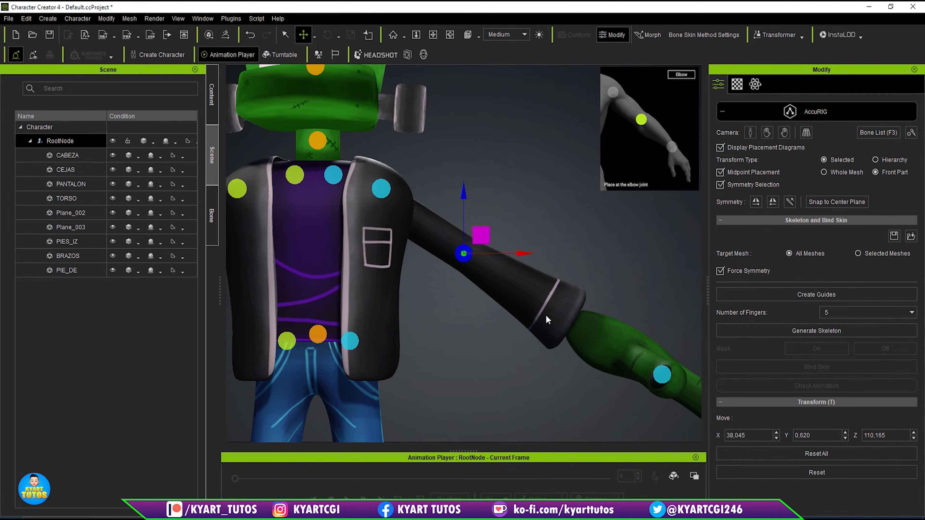
pyautogui.moveTo(600, 316); pyautogui.dragTo(644, 393, button='right')
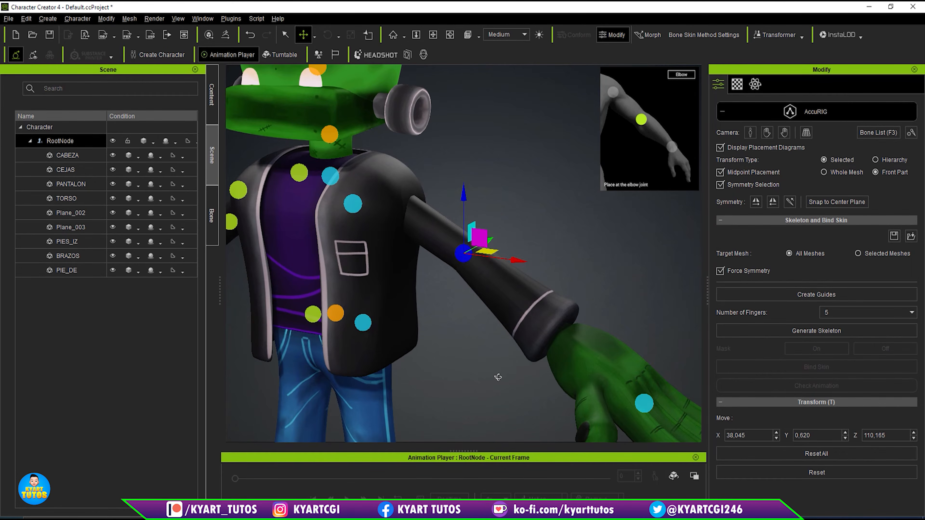
pyautogui.click(647, 403)
pyautogui.moveTo(640, 311); pyautogui.dragTo(570, 352, button='right')
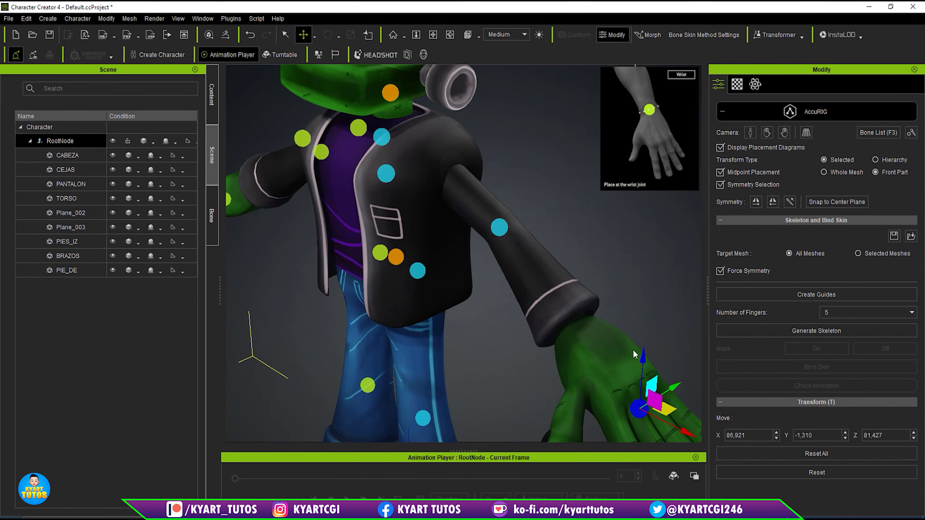
pyautogui.moveTo(651, 383); pyautogui.dragTo(588, 290)
pyautogui.moveTo(555, 339); pyautogui.dragTo(682, 234, button='right')
pyautogui.moveTo(589, 297)
pyautogui.mouseDown()
pyautogui.moveTo(582, 311)
pyautogui.moveTo(588, 307)
pyautogui.mouseUp()
pyautogui.moveTo(546, 340)
pyautogui.mouseDown(button='right')
pyautogui.moveTo(380, 413)
pyautogui.moveTo(359, 411)
pyautogui.mouseUp(button='right')
pyautogui.moveTo(621, 324); pyautogui.dragTo(650, 310)
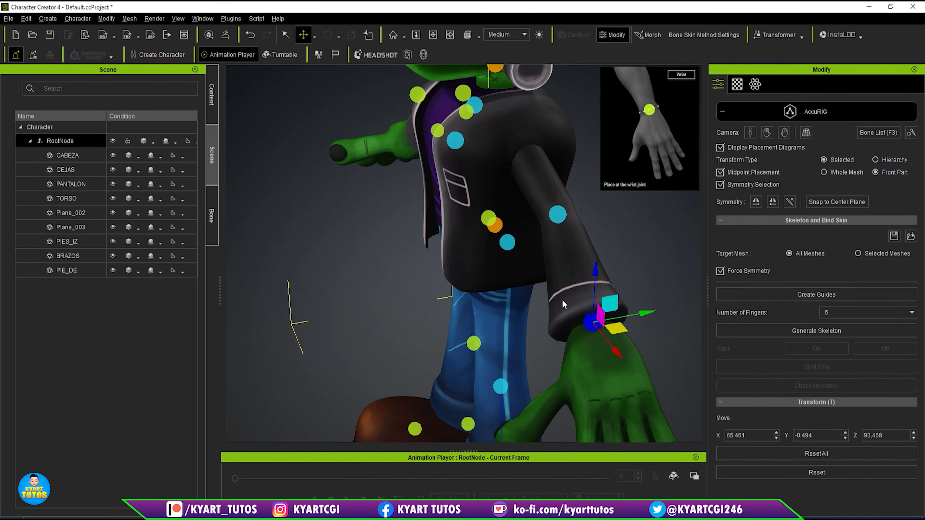
pyautogui.moveTo(564, 303)
pyautogui.mouseDown(button='right')
pyautogui.moveTo(661, 256)
pyautogui.moveTo(700, 225)
pyautogui.mouseUp(button='right')
pyautogui.moveTo(472, 245); pyautogui.dragTo(478, 269, button='right')
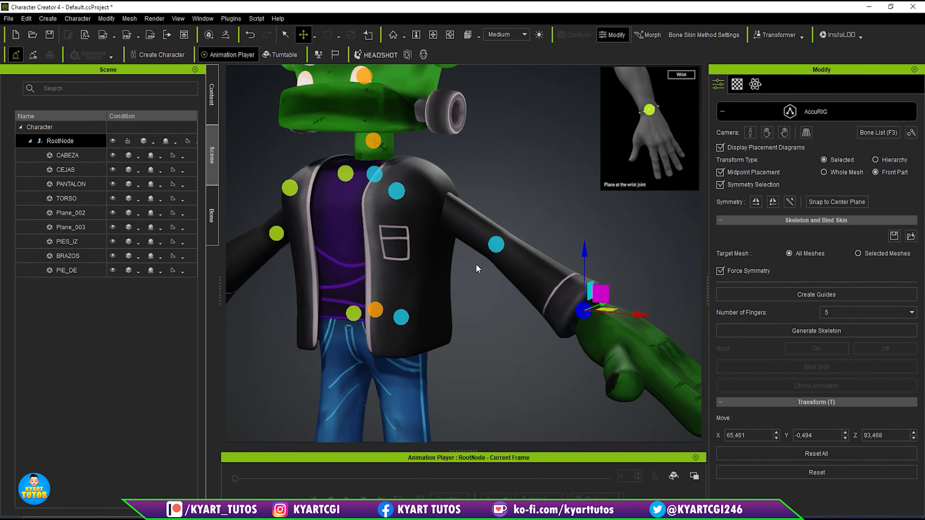
pyautogui.scroll(-1, 444, 339)
pyautogui.press('f')
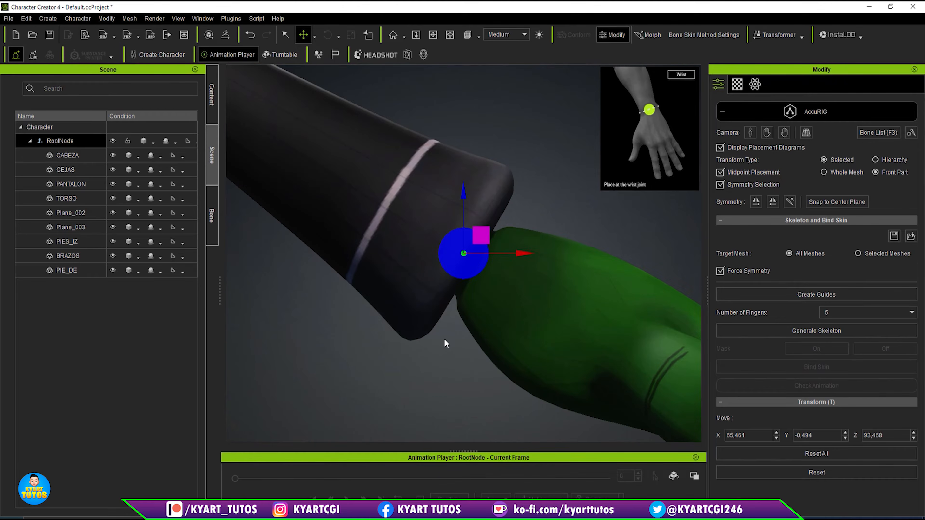
# - Raise the Pelvis guide to about Z 92.68, and lower the Left Hip guide to the top of the leg at about X 6.95, Z 83.17
pyautogui.scroll(-10, 446, 338)
pyautogui.moveTo(382, 337); pyautogui.dragTo(625, 330, button='middle')
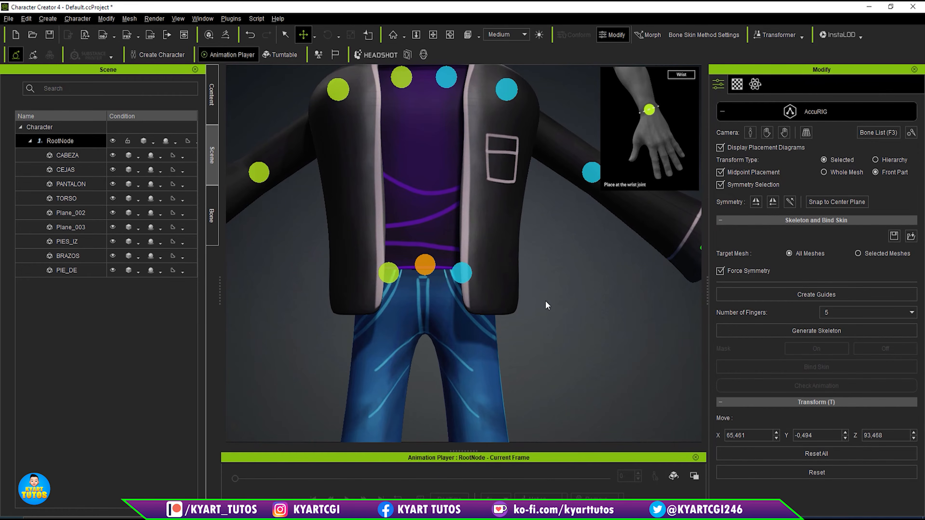
pyautogui.click(422, 264)
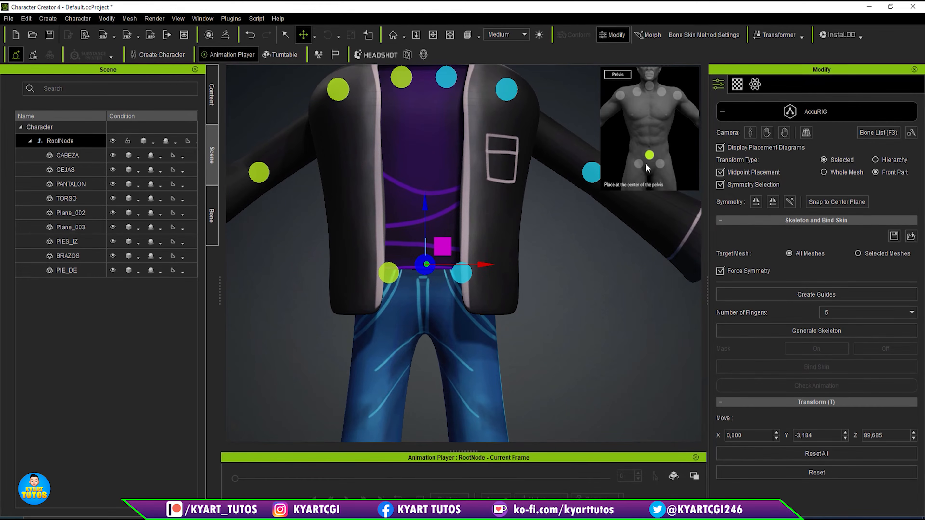
pyautogui.moveTo(426, 207); pyautogui.dragTo(425, 193)
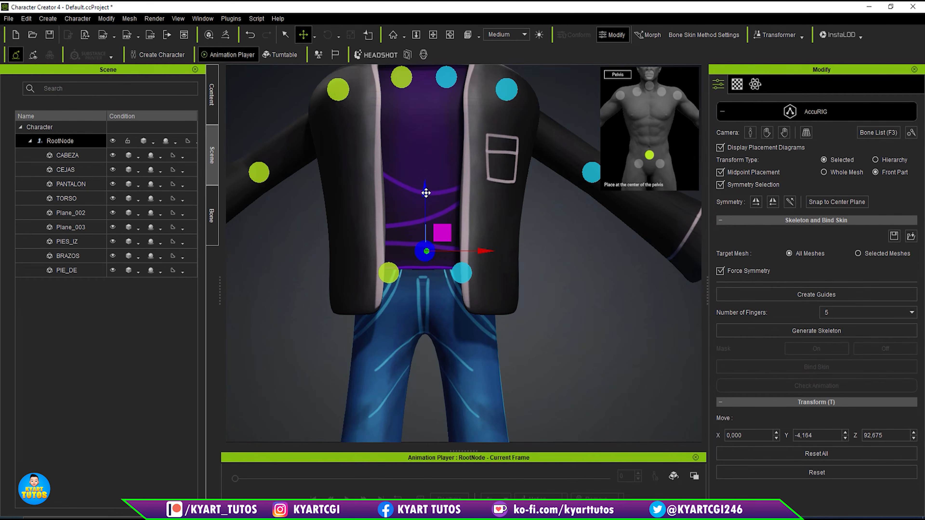
pyautogui.click(466, 275)
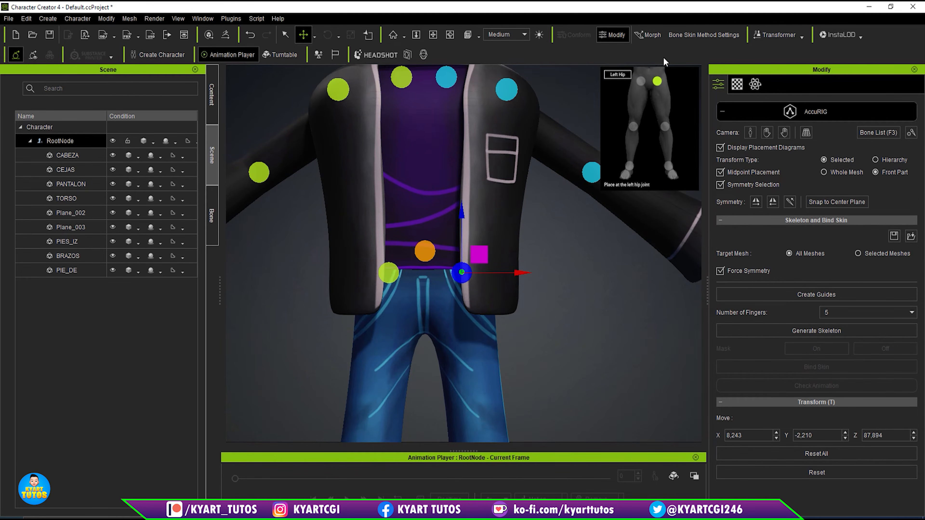
pyautogui.moveTo(480, 258); pyautogui.dragTo(474, 278)
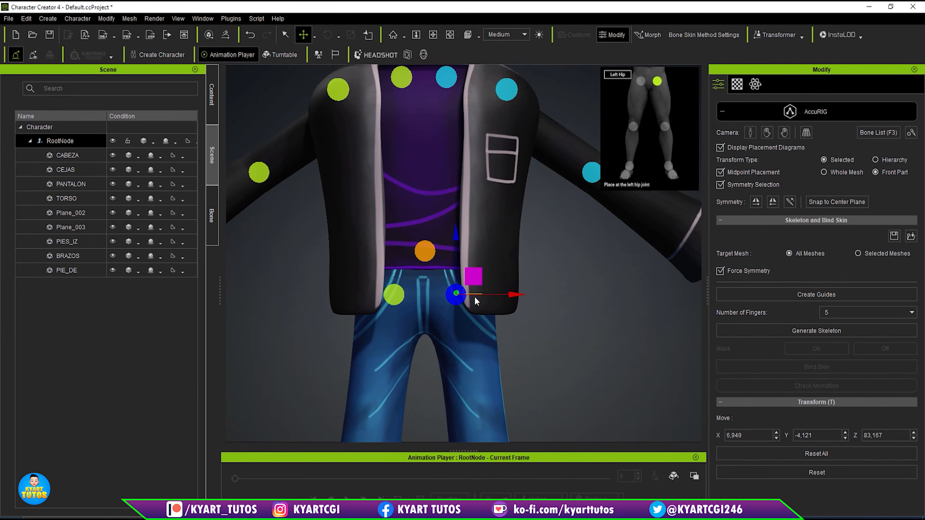
# - Raise the Knee guide along the trouser leg to about X 13.33, Y -5.27 and Z 48.06
pyautogui.scroll(-5, 479, 303)
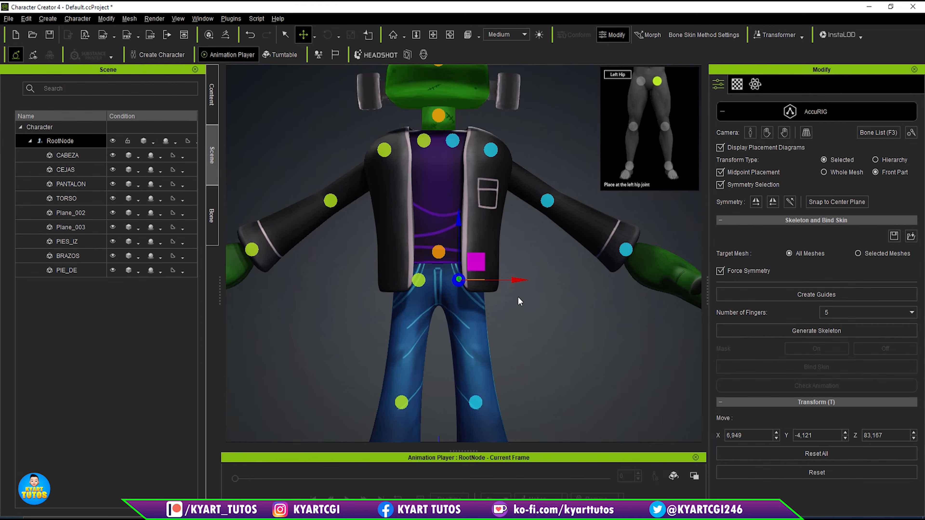
pyautogui.moveTo(557, 419); pyautogui.dragTo(552, 306, button='middle')
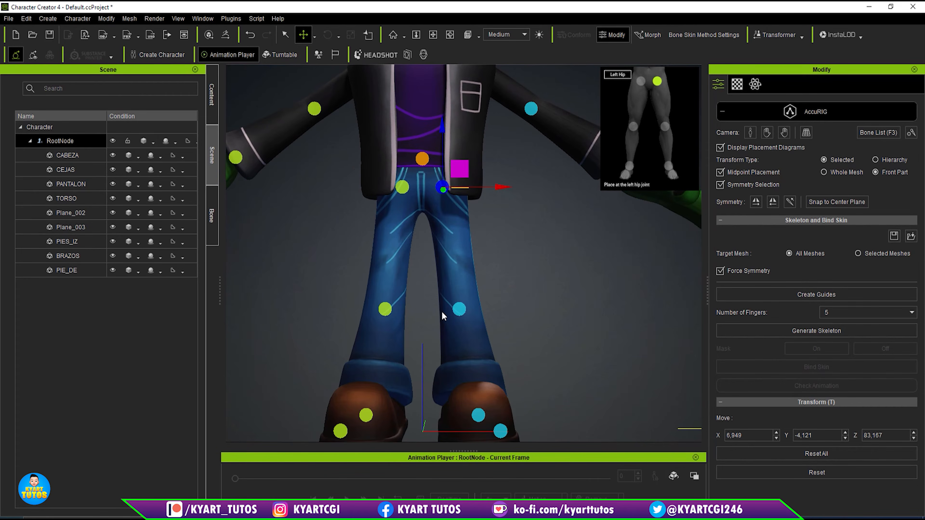
pyautogui.click(458, 309)
pyautogui.moveTo(476, 290); pyautogui.dragTo(476, 269)
# - Move the Toebase guide from the shoe's outer side onto its front middle, at about X 17.12, Y -31.55 and Z 9.84
pyautogui.moveTo(520, 359); pyautogui.dragTo(517, 273, button='middle')
pyautogui.moveTo(558, 274); pyautogui.dragTo(525, 338, button='right')
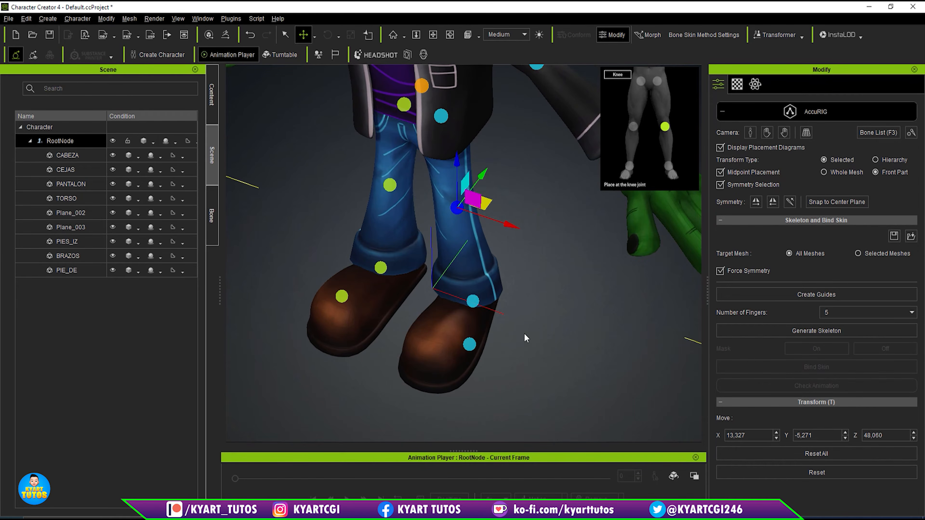
pyautogui.click(473, 301)
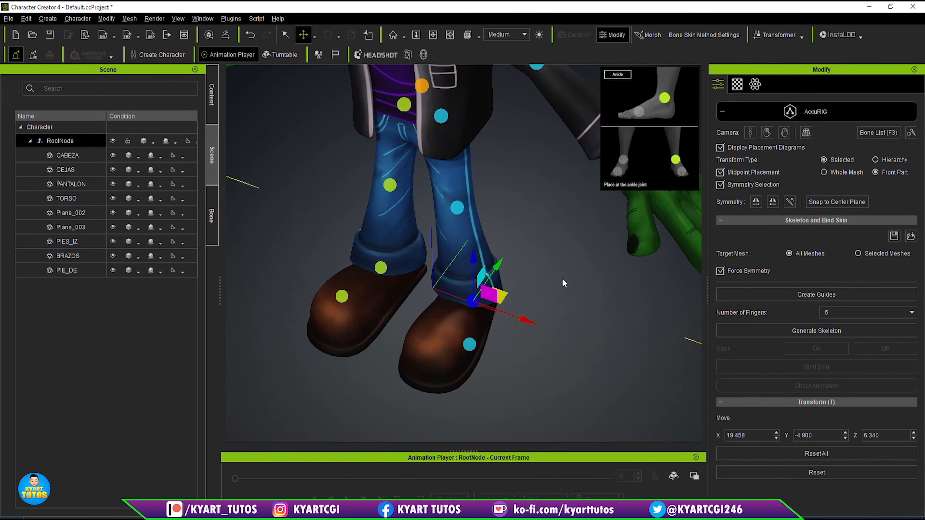
pyautogui.moveTo(563, 284); pyautogui.dragTo(616, 265, button='right')
pyautogui.click(483, 343)
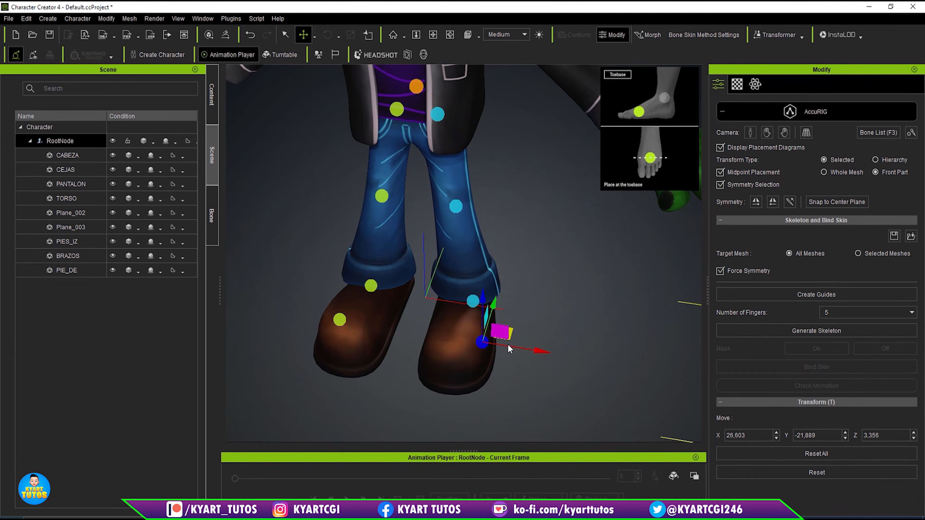
pyautogui.moveTo(537, 328); pyautogui.dragTo(504, 417, button='right')
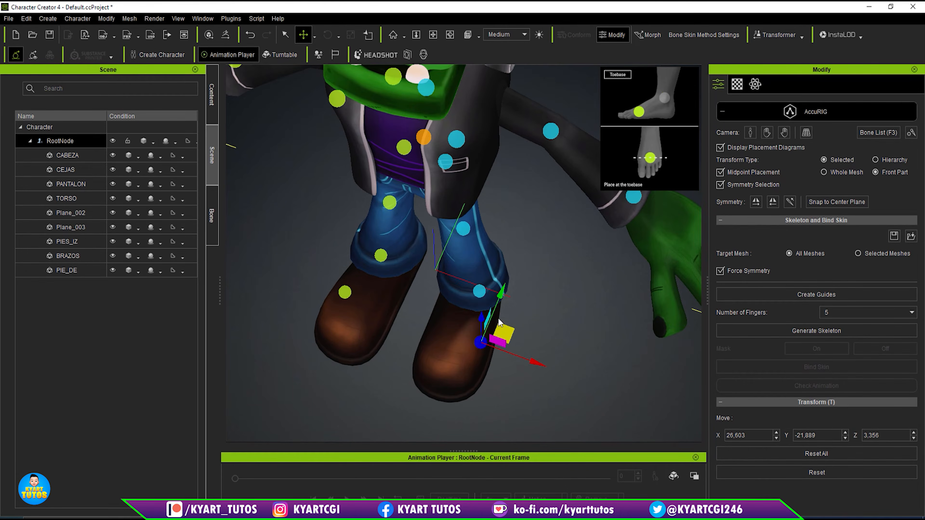
pyautogui.moveTo(493, 335); pyautogui.dragTo(468, 339)
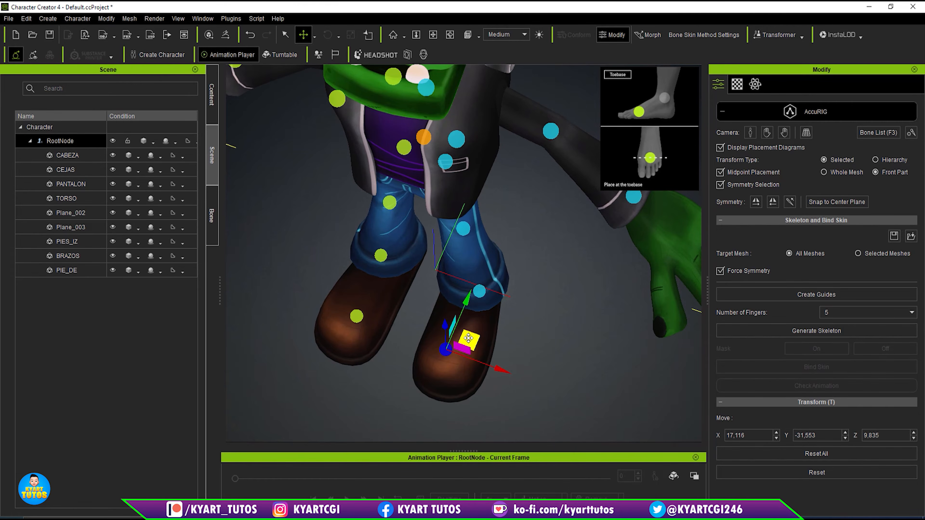
# - Move the left Shoulder guide up to the top of the jacket shoulder, at about X 19.87, Y -4.23 and Z 130.46
pyautogui.moveTo(527, 409); pyautogui.dragTo(538, 173, button='right')
pyautogui.moveTo(538, 173); pyautogui.dragTo(531, 328, button='middle')
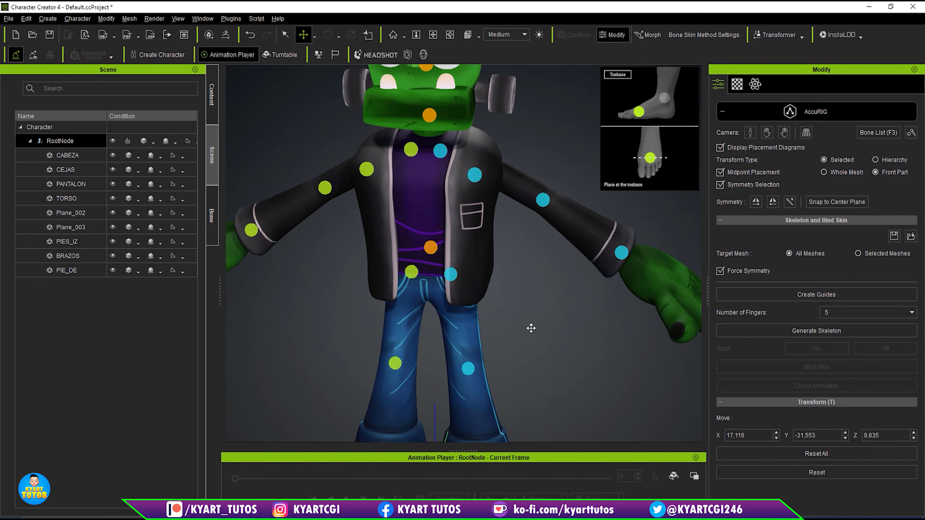
pyautogui.moveTo(531, 329); pyautogui.dragTo(365, 248, button='right')
pyautogui.moveTo(605, 201); pyautogui.dragTo(664, 202, button='right')
pyautogui.moveTo(588, 151); pyautogui.dragTo(574, 193, button='middle')
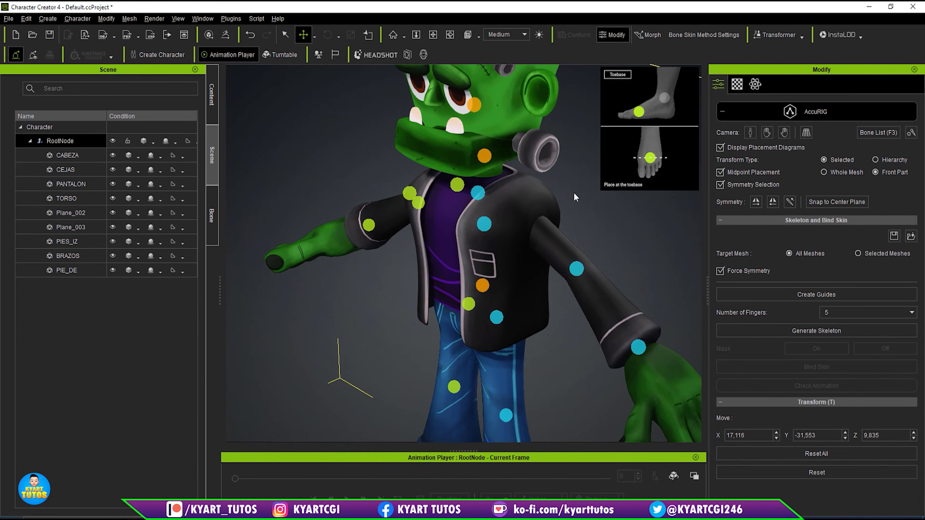
pyautogui.click(484, 224)
pyautogui.moveTo(579, 209); pyautogui.dragTo(536, 218, button='right')
pyautogui.moveTo(535, 204); pyautogui.dragTo(582, 169)
pyautogui.moveTo(582, 169); pyautogui.dragTo(561, 207, button='right')
# - Check the placement of the body guides along the torso, arms, legs and feet from several angles
pyautogui.moveTo(534, 268); pyautogui.dragTo(662, 202, button='right')
pyautogui.scroll(-1, 551, 255)
pyautogui.moveTo(540, 281); pyautogui.dragTo(579, 314, button='right')
pyautogui.scroll(-2, 580, 314)
pyautogui.moveTo(569, 346); pyautogui.dragTo(553, 233, button='middle')
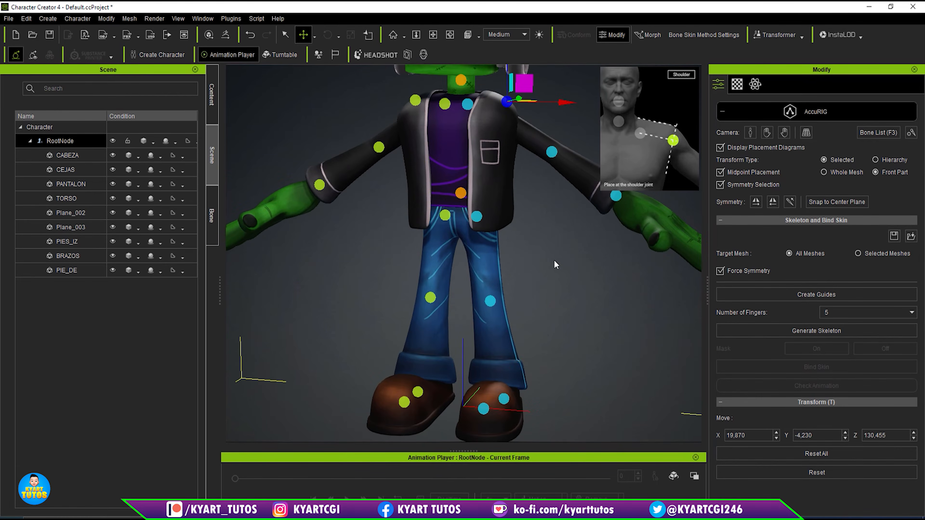
pyautogui.scroll(-1, 554, 260)
pyautogui.moveTo(530, 303)
pyautogui.mouseDown(button='middle')
pyautogui.moveTo(617, 280)
pyautogui.moveTo(540, 294)
pyautogui.mouseUp(button='middle')
pyautogui.moveTo(541, 294); pyautogui.dragTo(594, 278, button='right')
pyautogui.moveTo(590, 280); pyautogui.dragTo(555, 333, button='middle')
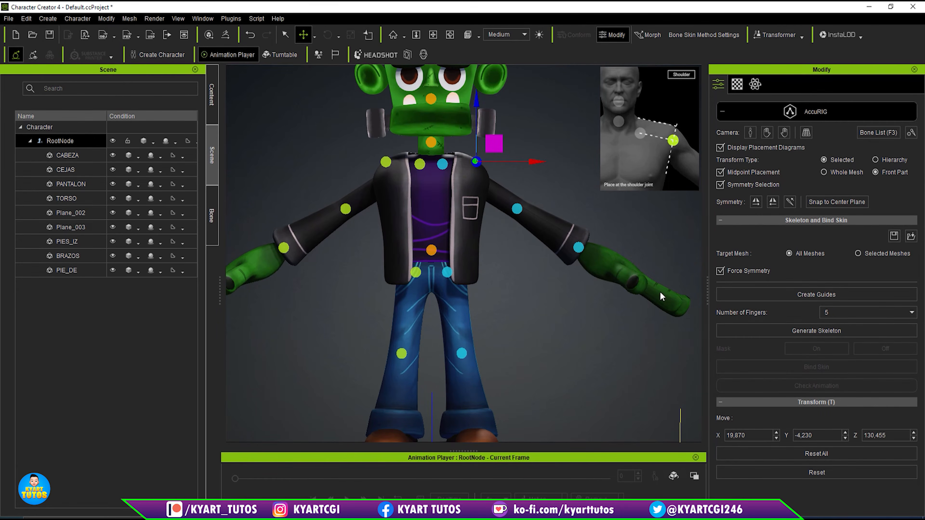
# - Choose 5 as the number of fingers and generate the skeleton from the guides
pyautogui.click(847, 312)
pyautogui.click(845, 352)
pyautogui.click(817, 331)
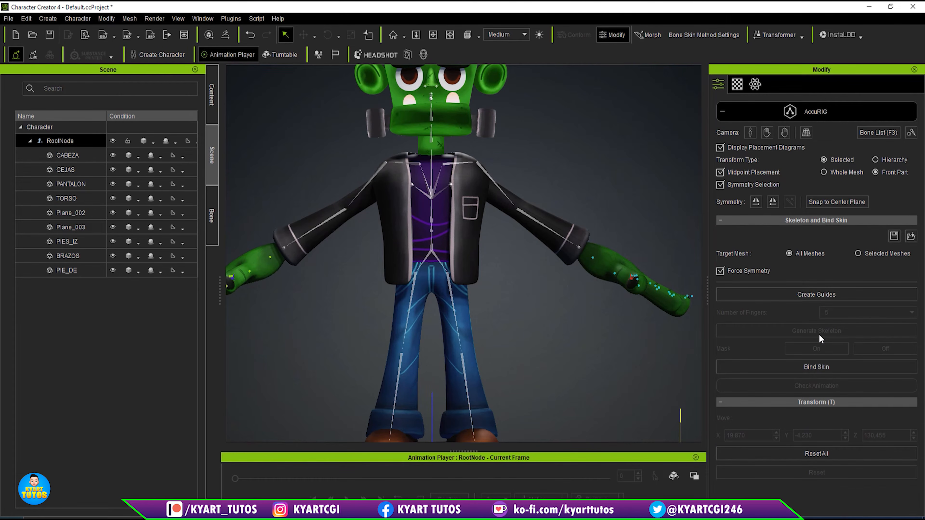
# - Examine the generated bones over the whole body and the joint points on the left hand
pyautogui.scroll(-2, 547, 257)
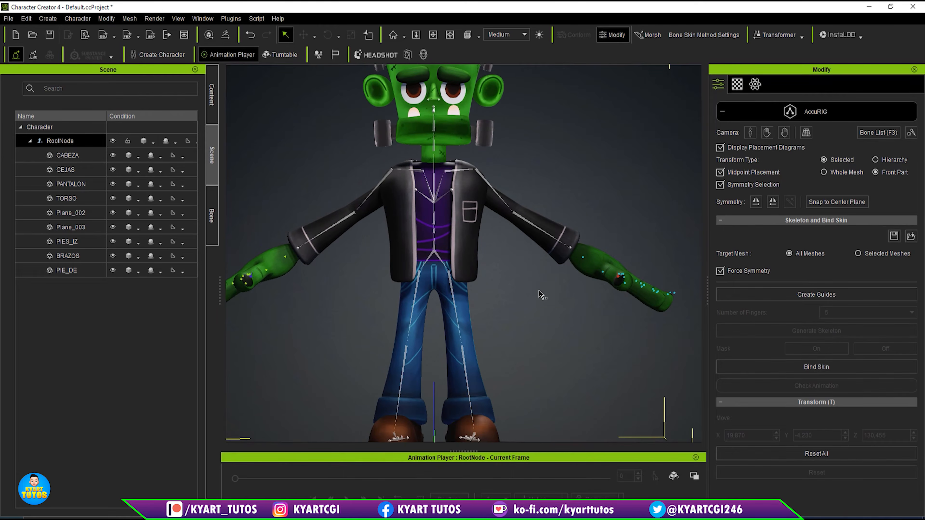
pyautogui.moveTo(544, 277); pyautogui.dragTo(509, 379, button='right')
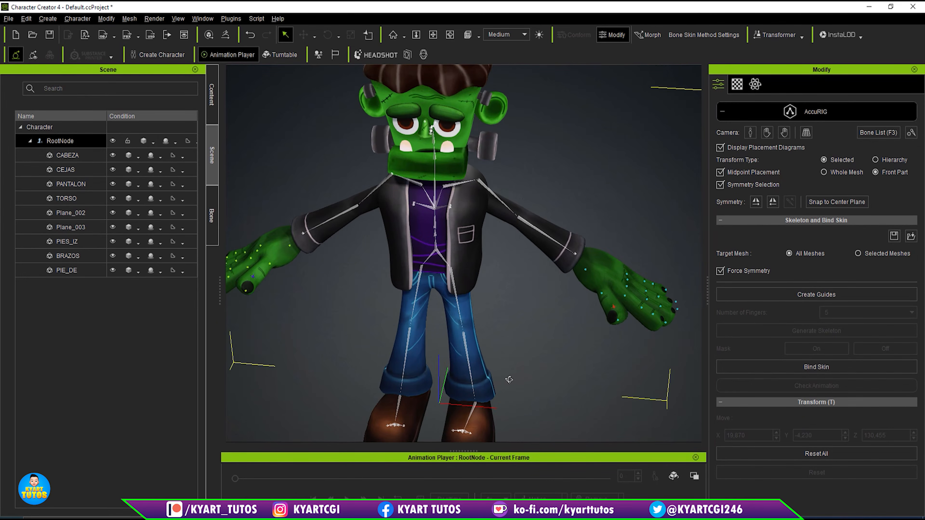
pyautogui.moveTo(552, 354); pyautogui.dragTo(445, 280, button='middle')
pyautogui.scroll(2, 559, 270)
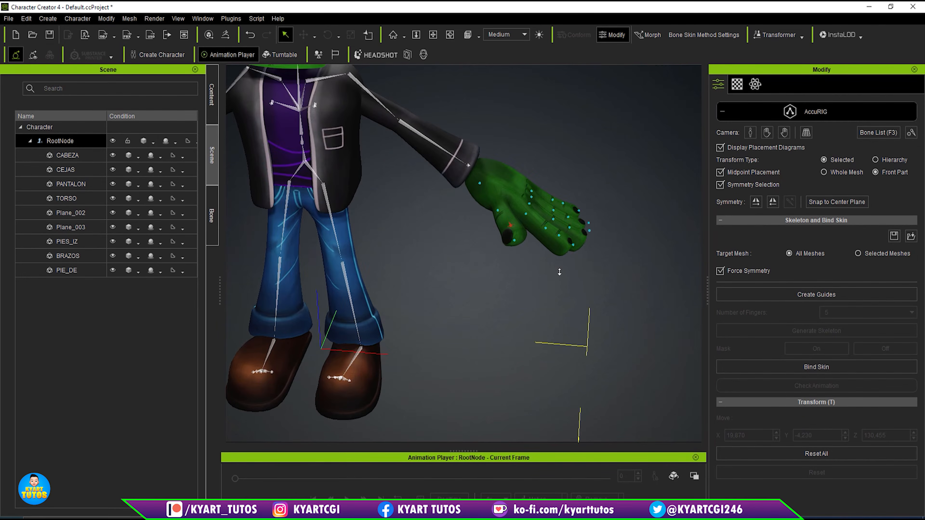
pyautogui.moveTo(562, 295); pyautogui.dragTo(522, 332, button='middle')
pyautogui.scroll(3, 536, 285)
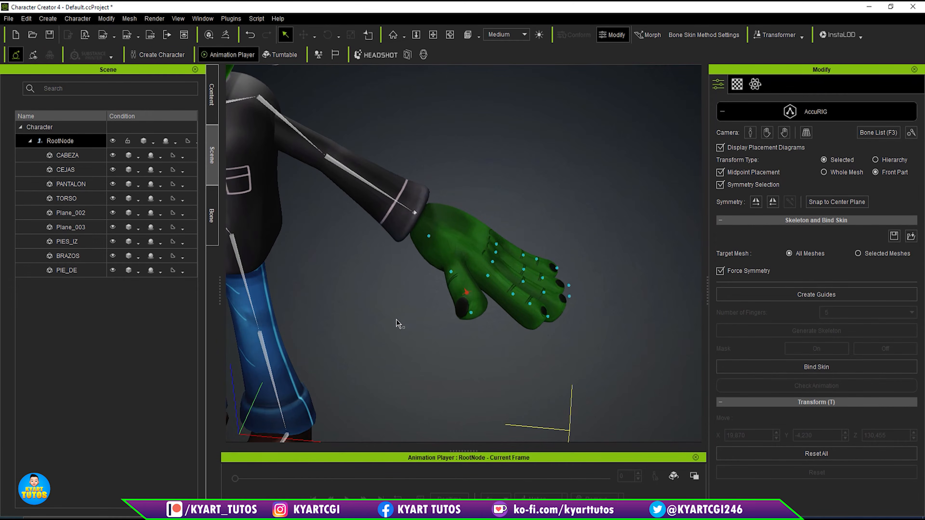
# - Move the left Ankle joint up and back into the middle of the trouser cuff, at about X 17.59, Y -13.02 and Z 21.88
pyautogui.moveTo(401, 319); pyautogui.dragTo(546, 196, button='middle')
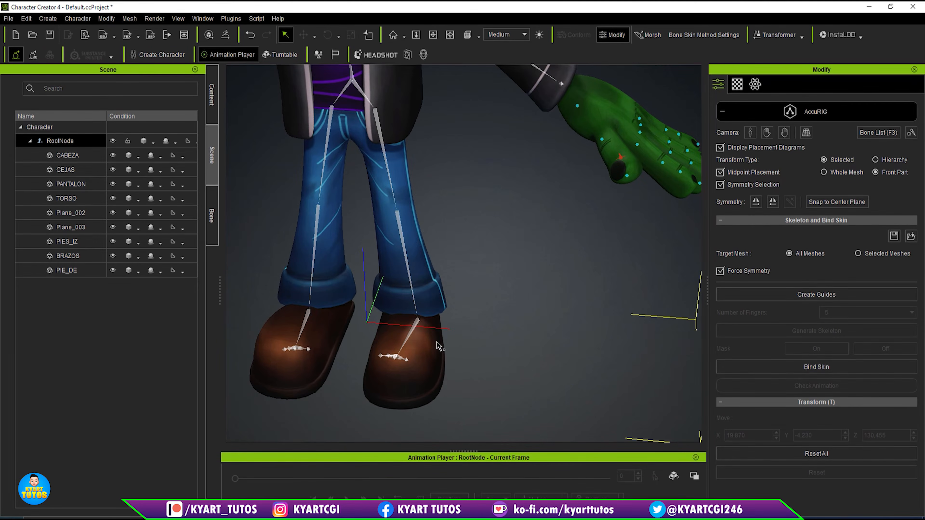
pyautogui.click(418, 321)
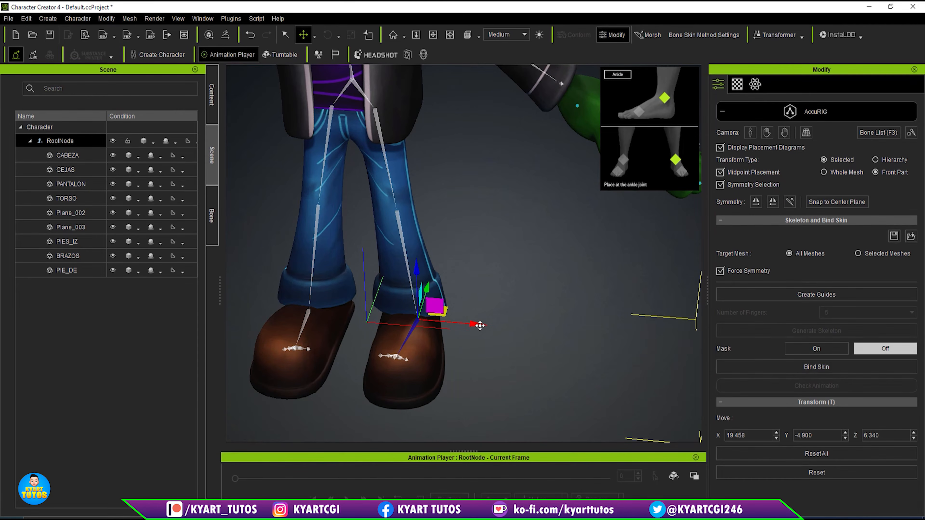
pyautogui.moveTo(470, 324); pyautogui.dragTo(470, 323)
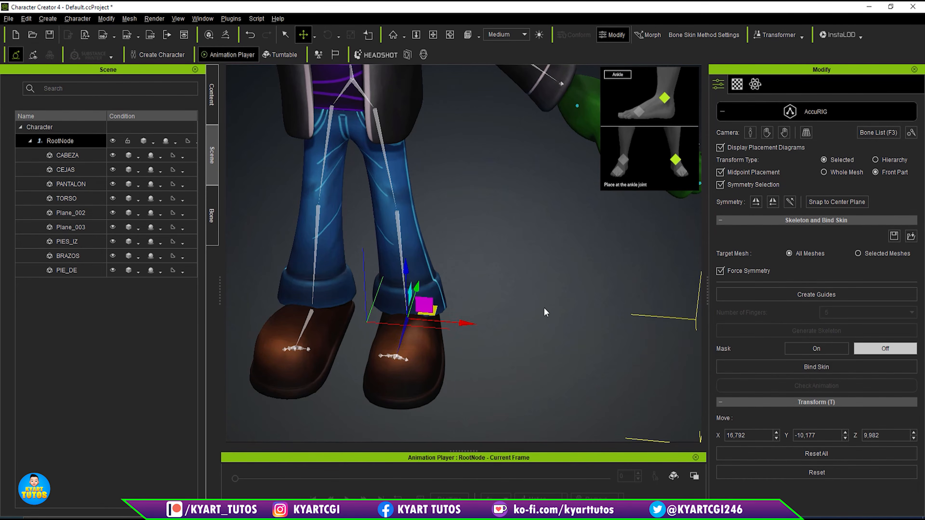
pyautogui.moveTo(544, 308); pyautogui.dragTo(210, 236, button='right')
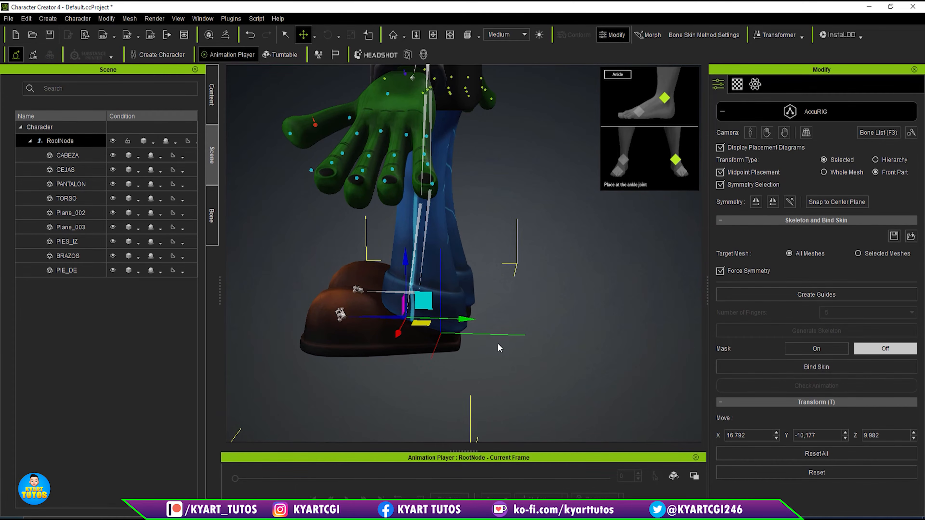
pyautogui.moveTo(526, 339); pyautogui.dragTo(555, 289, button='right')
pyautogui.scroll(3, 482, 279)
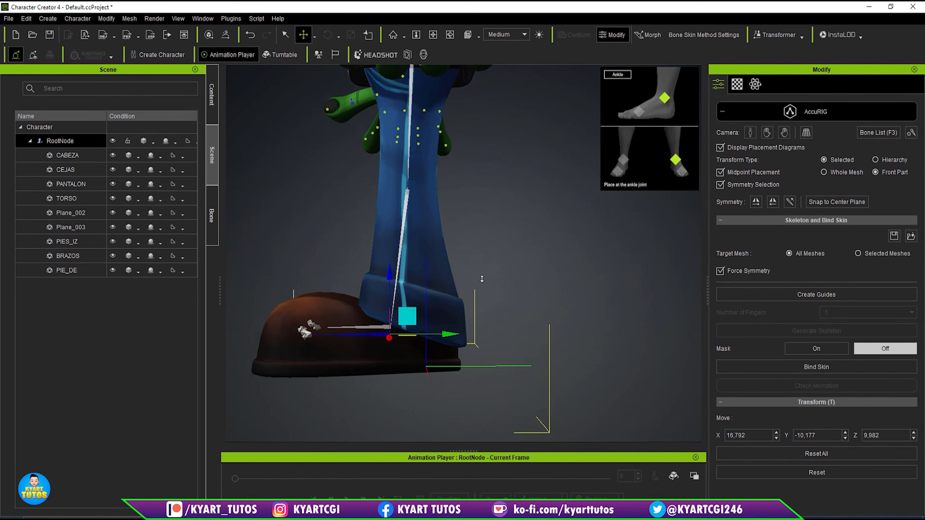
pyautogui.scroll(1, 481, 278)
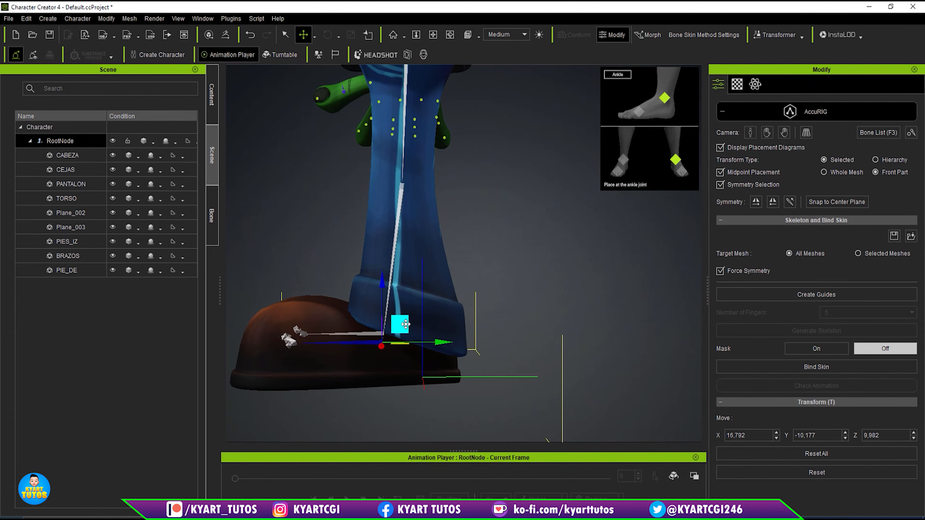
pyautogui.moveTo(406, 324); pyautogui.dragTo(438, 315)
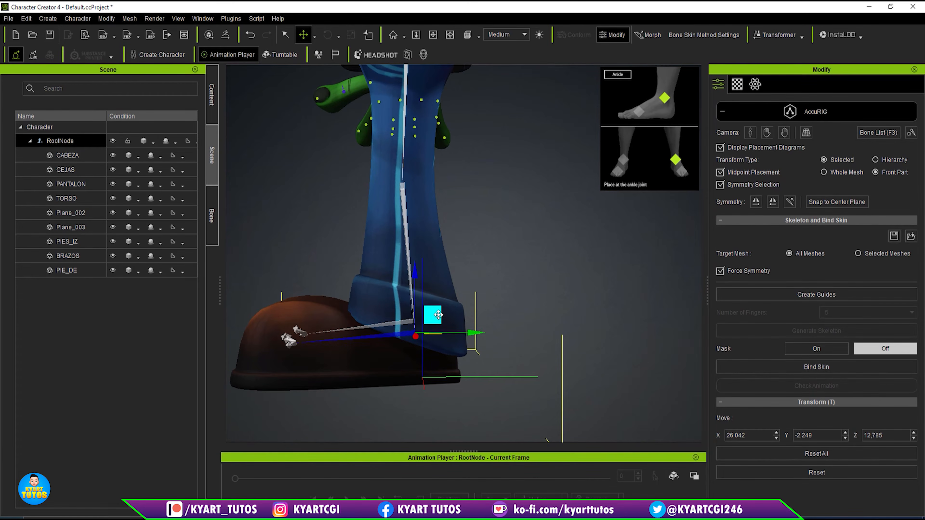
pyautogui.moveTo(492, 344); pyautogui.dragTo(613, 336, button='right')
pyautogui.moveTo(517, 308); pyautogui.dragTo(621, 394, button='right')
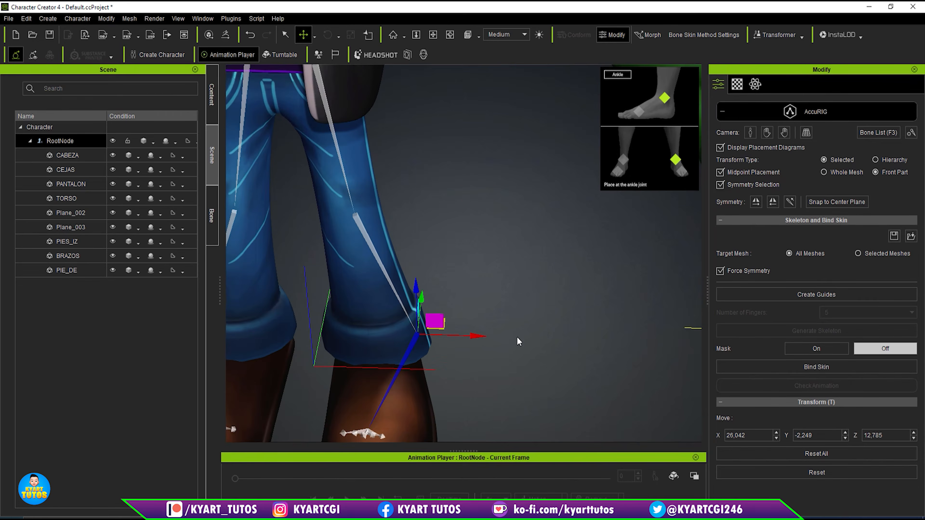
pyautogui.moveTo(477, 338); pyautogui.dragTo(437, 334)
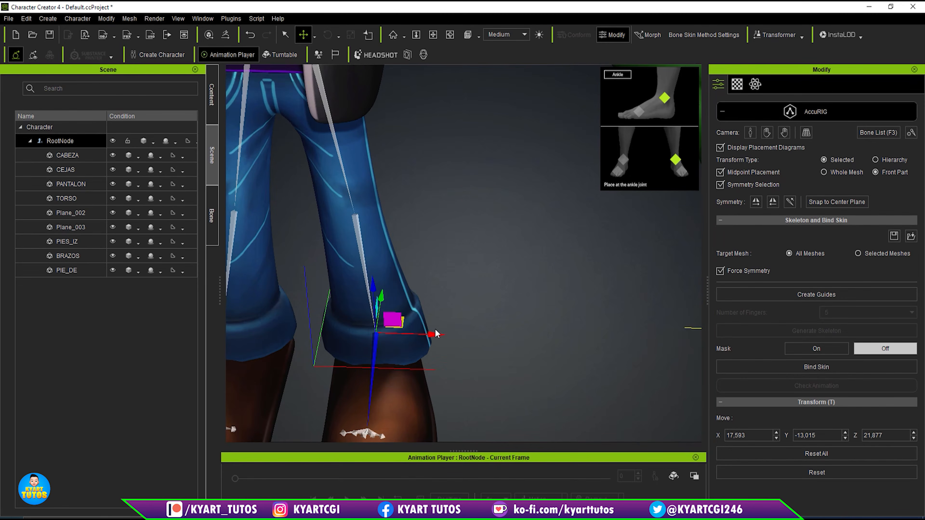
# - Examine the bones of the left arm and the finger joints of the left hand from several angles
pyautogui.scroll(-3, 504, 277)
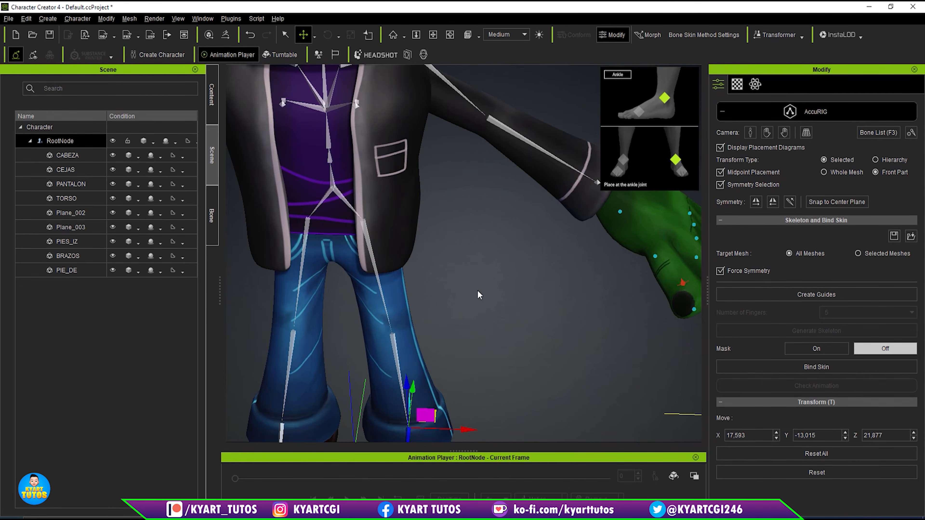
pyautogui.moveTo(466, 187); pyautogui.dragTo(478, 344, button='middle')
pyautogui.moveTo(516, 204); pyautogui.dragTo(590, 200, button='right')
pyautogui.moveTo(539, 350); pyautogui.dragTo(428, 223, button='middle')
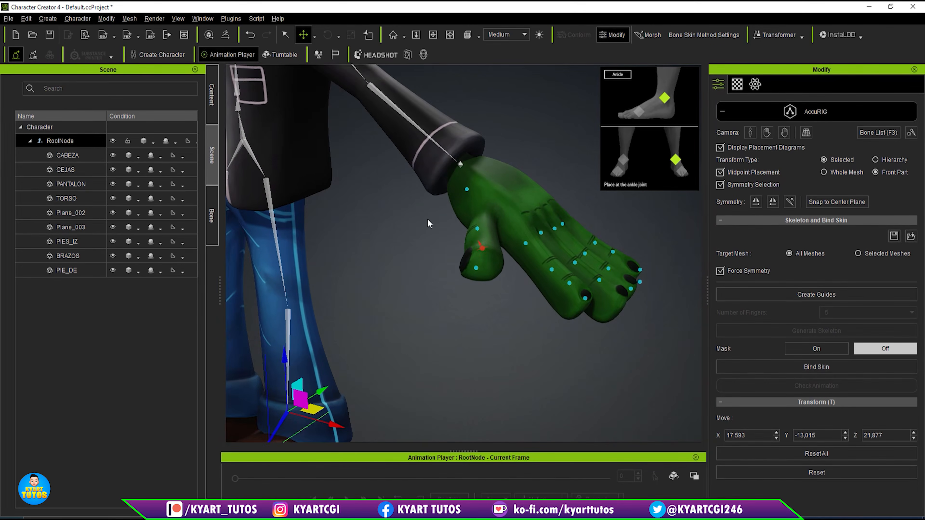
pyautogui.moveTo(657, 228); pyautogui.dragTo(606, 305, button='middle')
pyautogui.moveTo(664, 286); pyautogui.dragTo(532, 361, button='right')
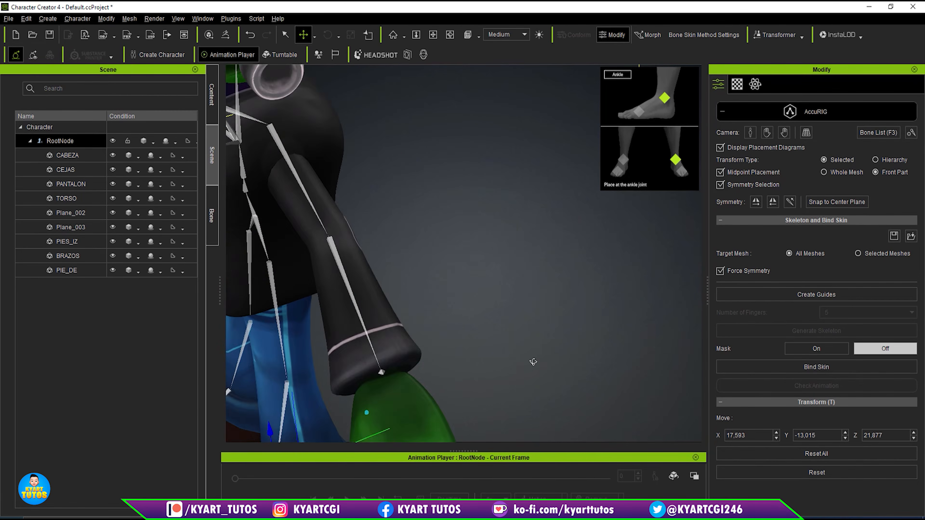
pyautogui.moveTo(533, 410); pyautogui.dragTo(613, 213, button='middle')
pyautogui.moveTo(625, 248); pyautogui.dragTo(588, 288, button='right')
pyautogui.moveTo(615, 346); pyautogui.dragTo(656, 302, button='middle')
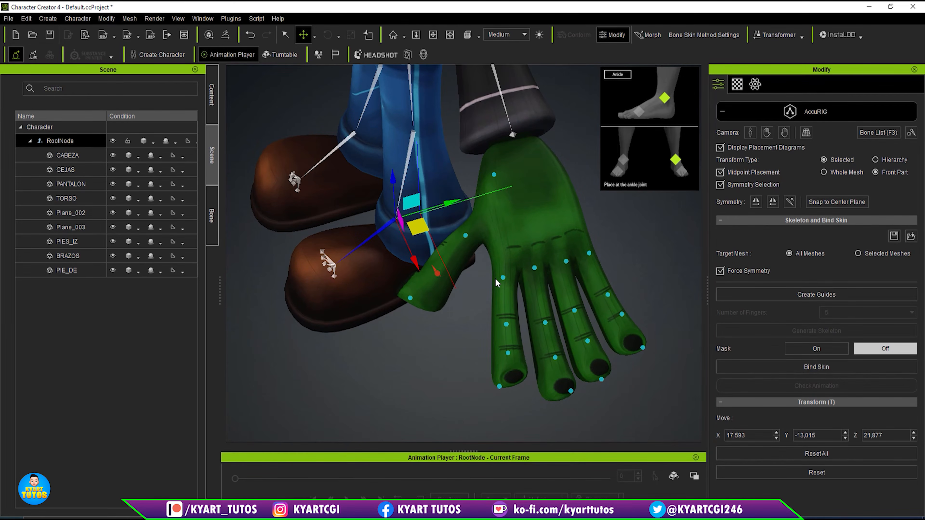
# - Align the left index finger's four joints, with the base at about X 87.36, Y -9.55, Z 81.34 and the last on the fingertip
pyautogui.click(504, 278)
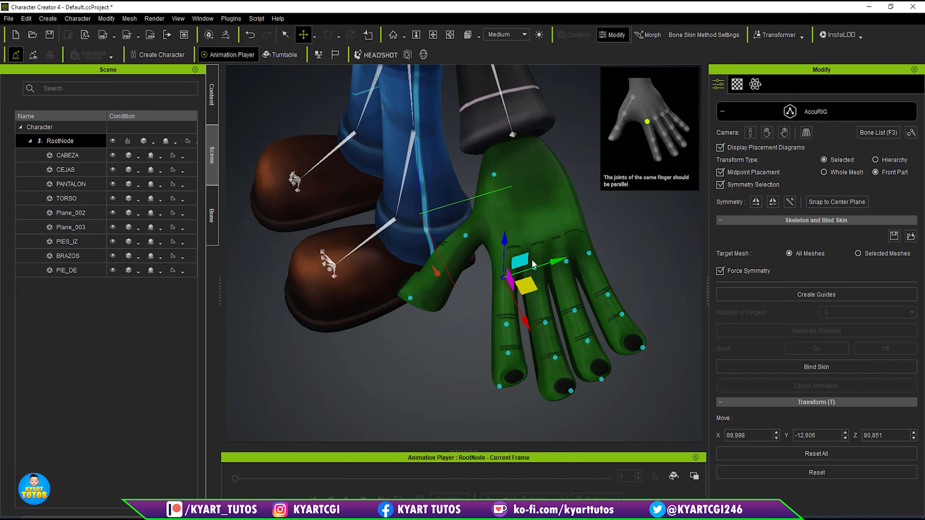
pyautogui.moveTo(524, 261); pyautogui.dragTo(531, 245)
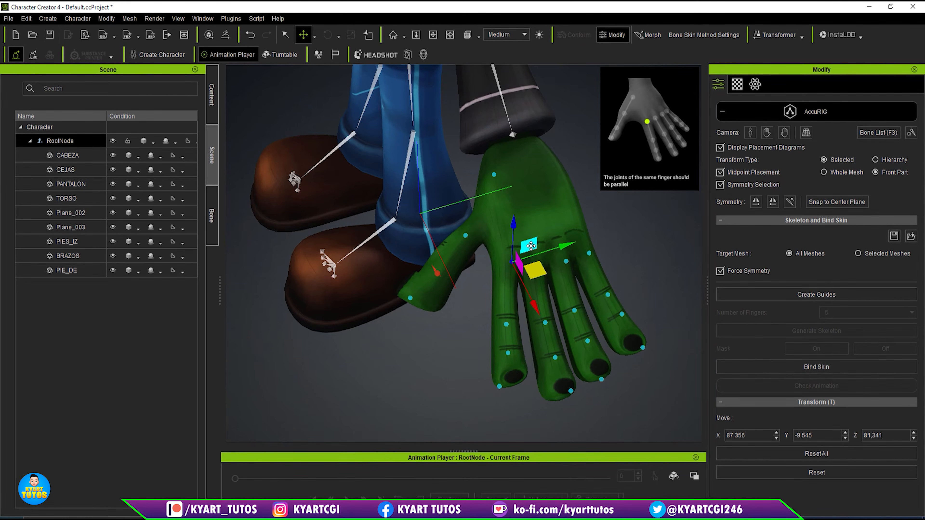
pyautogui.click(505, 324)
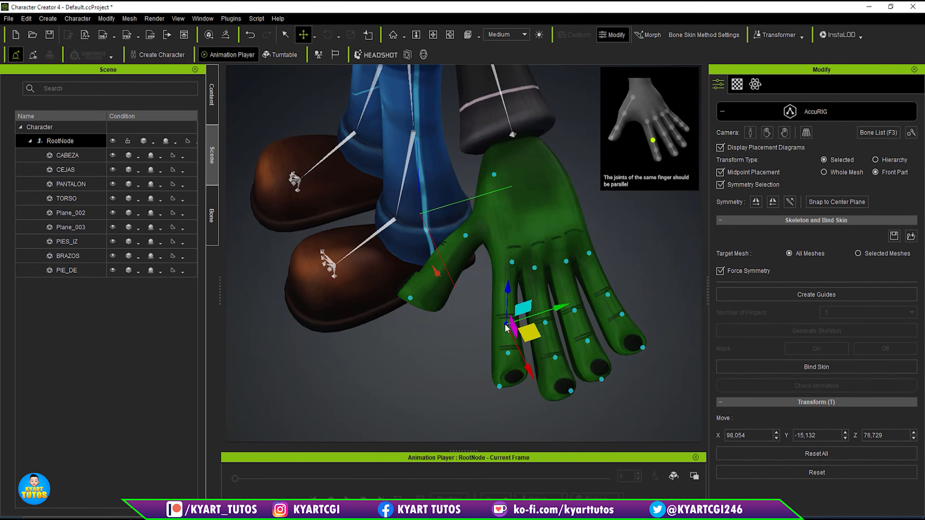
pyautogui.moveTo(523, 307); pyautogui.dragTo(523, 299)
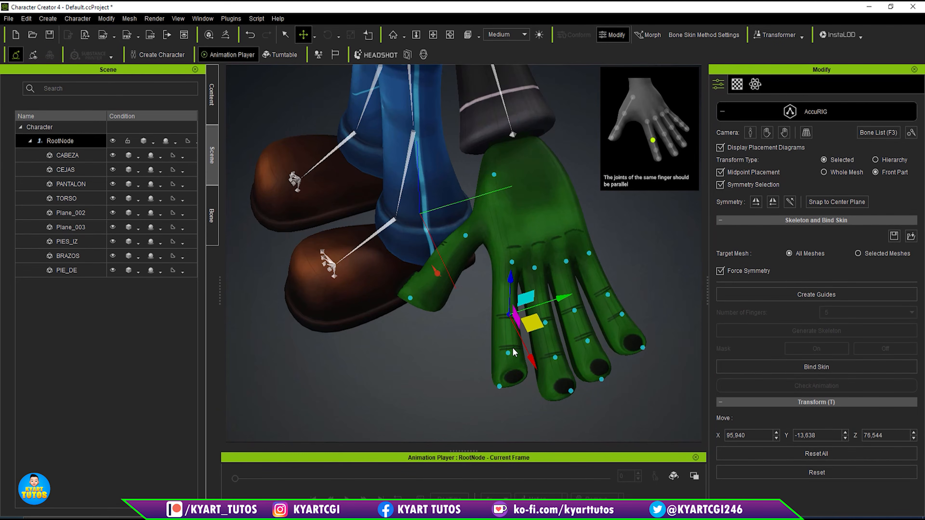
pyautogui.click(507, 353)
pyautogui.moveTo(524, 337); pyautogui.dragTo(528, 329)
pyautogui.click(499, 387)
pyautogui.moveTo(516, 370); pyautogui.dragTo(526, 365)
# - Centre the left middle finger's four joints along the finger, from the knuckle through both creases to the fingertip
pyautogui.click(545, 322)
pyautogui.moveTo(561, 307); pyautogui.dragTo(562, 301)
pyautogui.click(535, 269)
pyautogui.moveTo(551, 251); pyautogui.dragTo(555, 241)
pyautogui.click(555, 358)
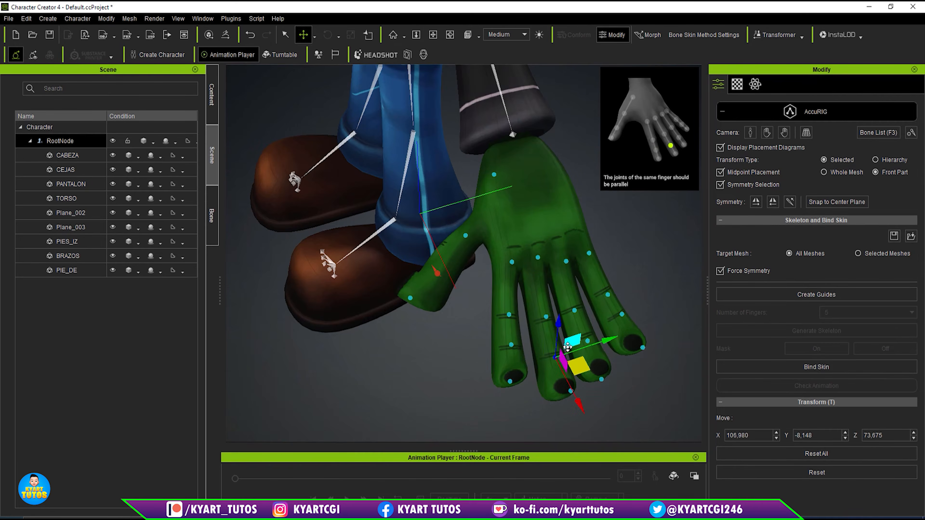
pyautogui.moveTo(573, 340); pyautogui.dragTo(573, 338)
pyautogui.click(571, 391)
pyautogui.moveTo(588, 374); pyautogui.dragTo(579, 376)
# - Line up the left ring finger's joints along the finger, from the knuckle to the fingertip
pyautogui.click(565, 261)
pyautogui.moveTo(566, 263); pyautogui.dragTo(542, 277, button='right')
pyautogui.moveTo(580, 238); pyautogui.dragTo(574, 247)
pyautogui.click(554, 349)
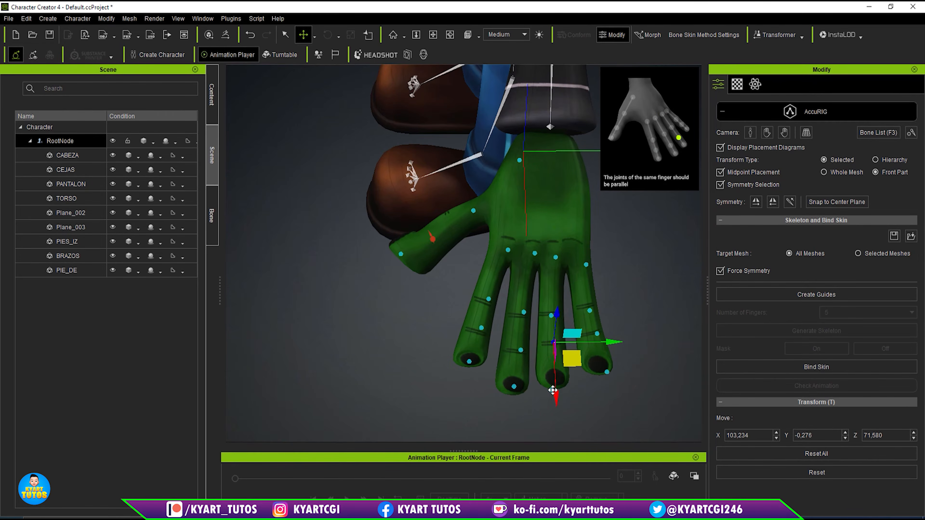
pyautogui.click(552, 389)
pyautogui.moveTo(570, 380); pyautogui.dragTo(572, 372)
# - Line up the left little finger's four joints along the finger, from the knuckle to the fingertip
pyautogui.click(585, 264)
pyautogui.moveTo(605, 255); pyautogui.dragTo(595, 244)
pyautogui.click(589, 311)
pyautogui.moveTo(608, 302); pyautogui.dragTo(604, 295)
pyautogui.click(597, 333)
pyautogui.moveTo(614, 328); pyautogui.dragTo(608, 325)
pyautogui.click(607, 372)
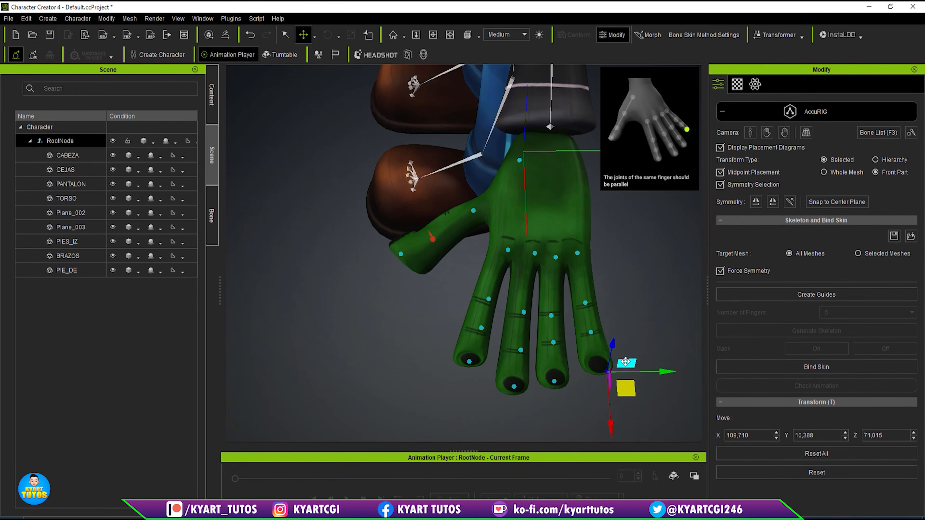
pyautogui.moveTo(624, 364); pyautogui.dragTo(616, 361)
# - Align the left thumb's joints from the palm to the tip, placing the tip joint at about X 86.41, Y -31.48, Z 80.88
pyautogui.moveTo(605, 346); pyautogui.dragTo(625, 339, button='right')
pyautogui.click(478, 182)
pyautogui.moveTo(499, 194); pyautogui.dragTo(498, 192)
pyautogui.click(445, 238)
pyautogui.moveTo(465, 249); pyautogui.dragTo(480, 235)
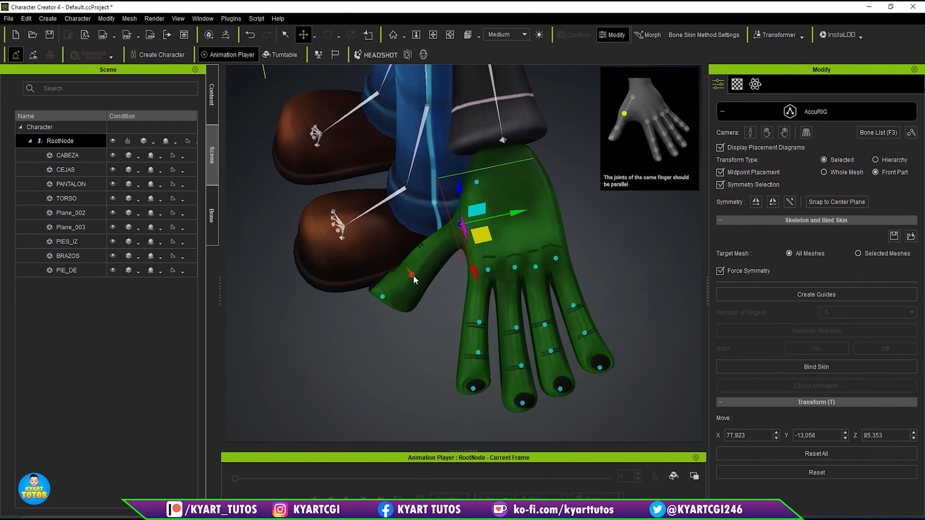
pyautogui.click(411, 274)
pyautogui.moveTo(432, 284); pyautogui.dragTo(443, 259)
pyautogui.click(382, 297)
pyautogui.moveTo(384, 310); pyautogui.dragTo(439, 284, button='right')
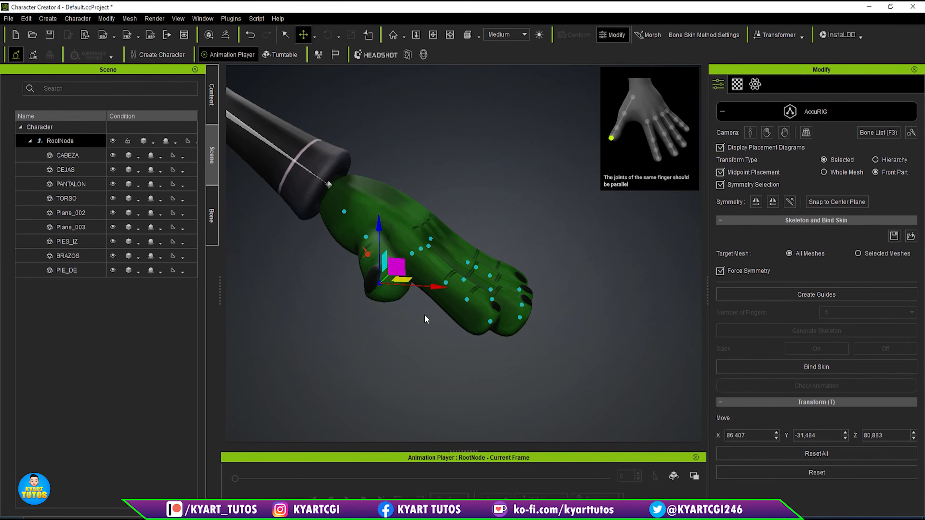
# - Rotate the cone of the left thumb's middle joint so it stands perpendicular to the thumbnail
pyautogui.scroll(3, 389, 298)
pyautogui.moveTo(367, 350); pyautogui.dragTo(507, 343, button='middle')
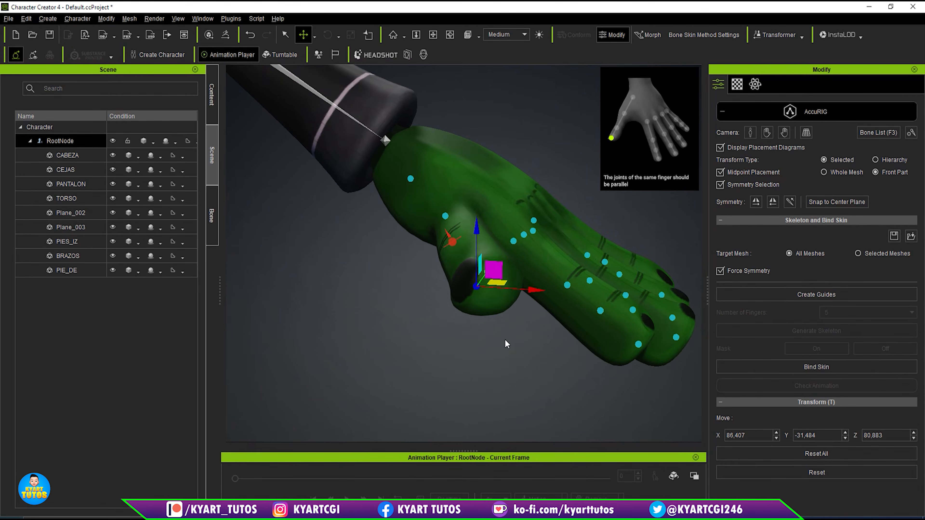
pyautogui.moveTo(506, 344); pyautogui.dragTo(528, 266, button='right')
pyautogui.click(444, 267)
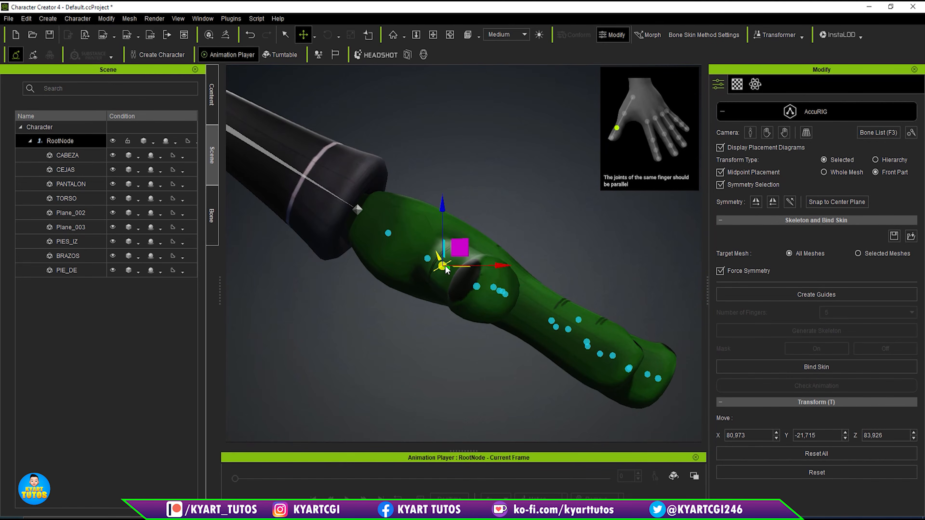
pyautogui.scroll(2, 447, 272)
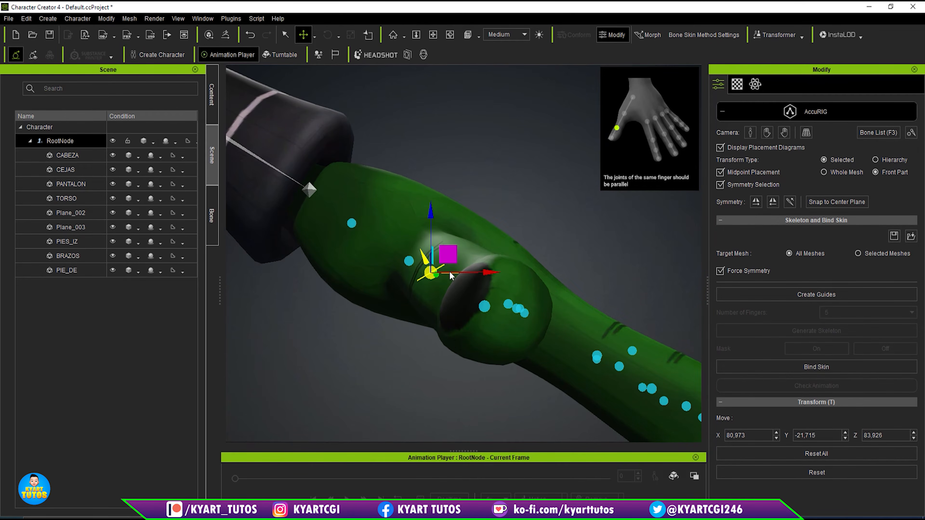
pyautogui.moveTo(511, 371); pyautogui.dragTo(468, 364, button='right')
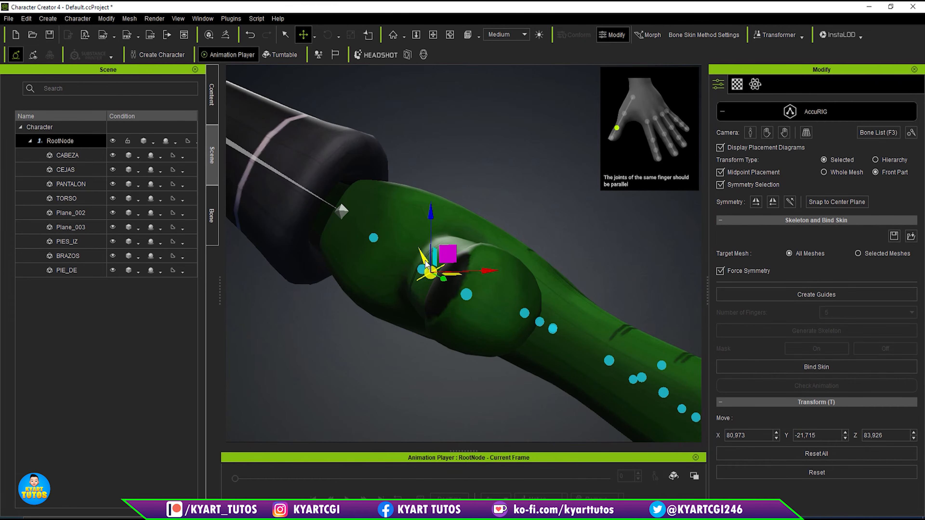
pyautogui.press('e')
pyautogui.moveTo(385, 247); pyautogui.dragTo(378, 259)
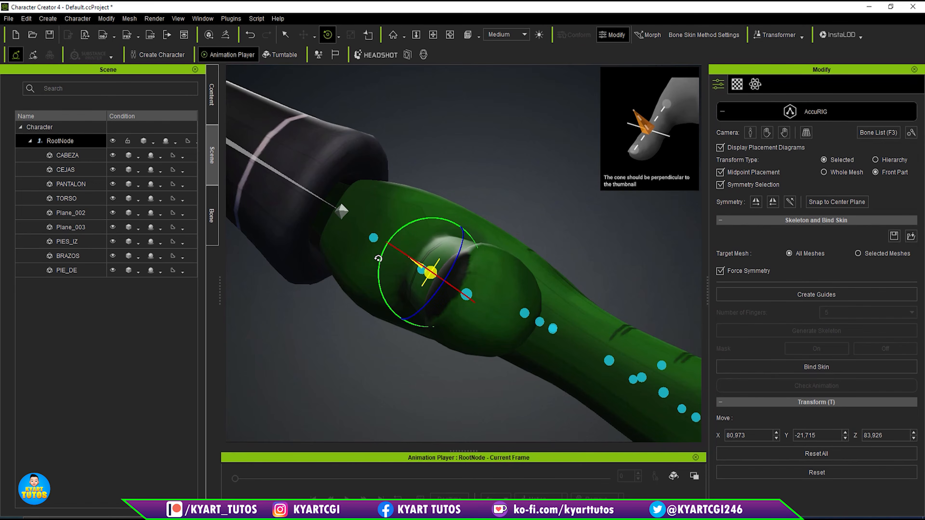
# - Bind the skin to the adjusted skeleton and leave the AccuRIG editing mode
pyautogui.moveTo(505, 246); pyautogui.dragTo(450, 370, button='right')
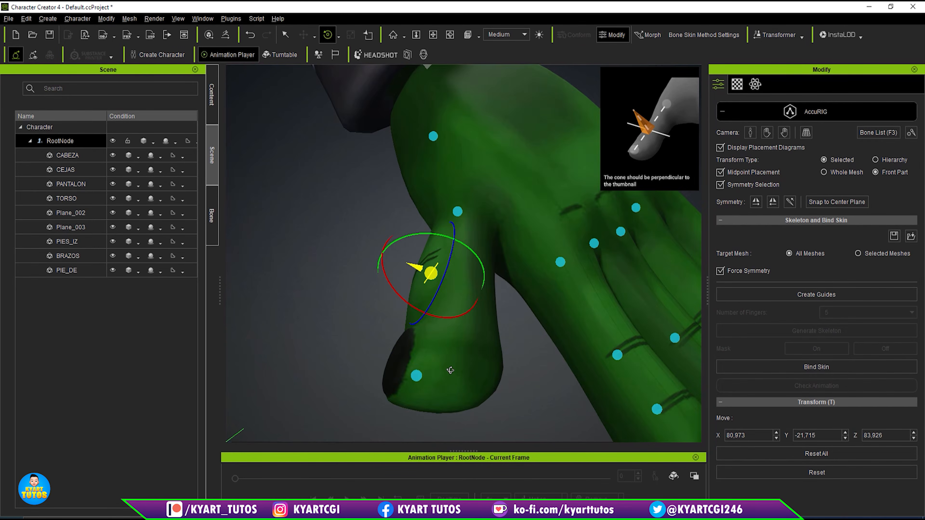
pyautogui.scroll(-5, 511, 274)
pyautogui.moveTo(509, 372); pyautogui.dragTo(456, 331, button='middle')
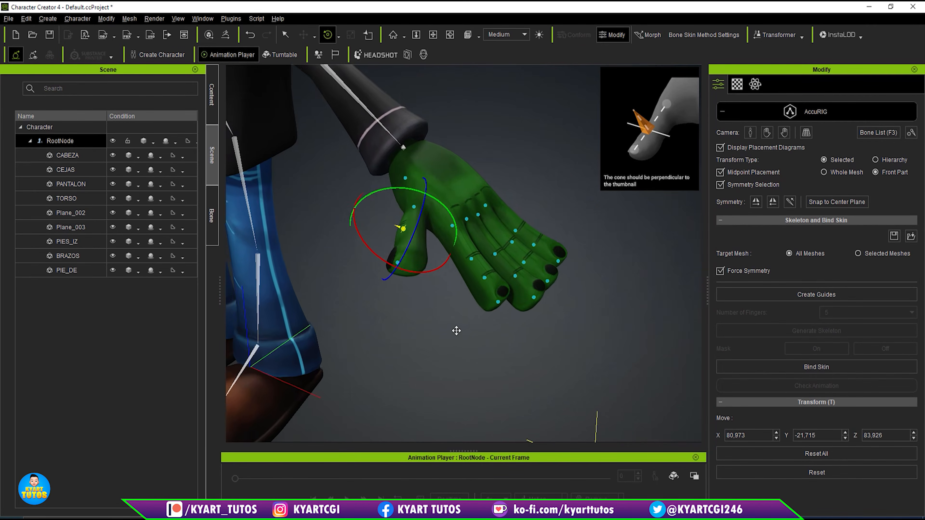
pyautogui.scroll(-3, 456, 330)
pyautogui.moveTo(496, 305); pyautogui.dragTo(517, 309, button='right')
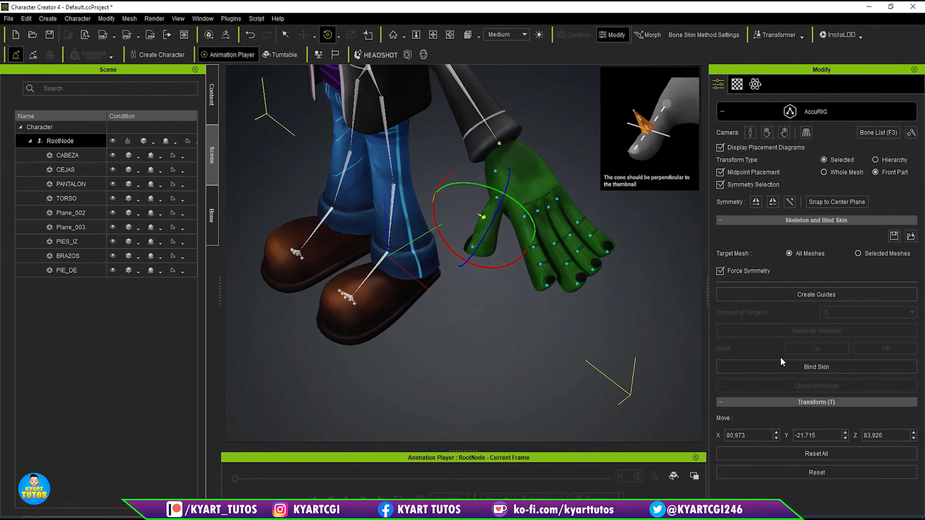
pyautogui.click(835, 370)
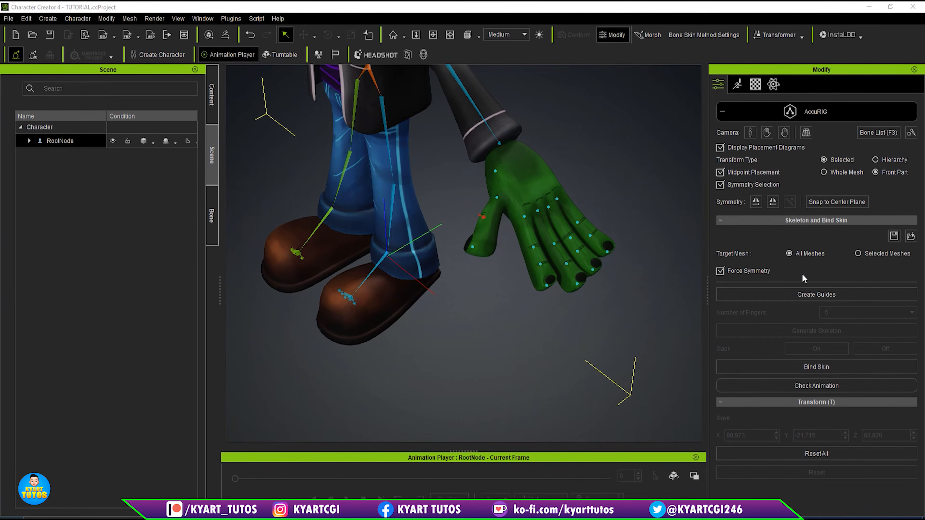
pyautogui.click(807, 112)
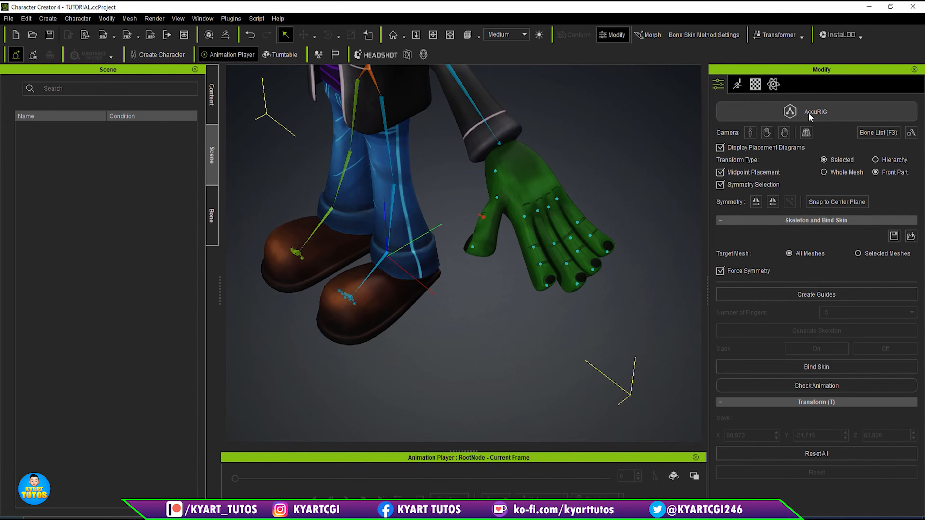
# - In Pose Offset, rotate the character's left forearm bone to about 62.12 on X
pyautogui.scroll(-3, 471, 247)
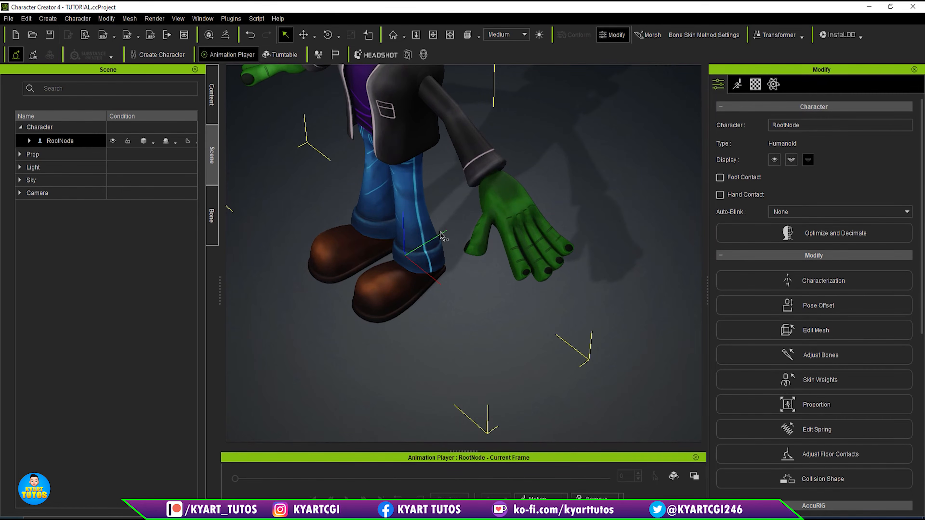
pyautogui.moveTo(440, 232); pyautogui.dragTo(527, 332, button='middle')
pyautogui.moveTo(583, 267); pyautogui.dragTo(662, 159, button='right')
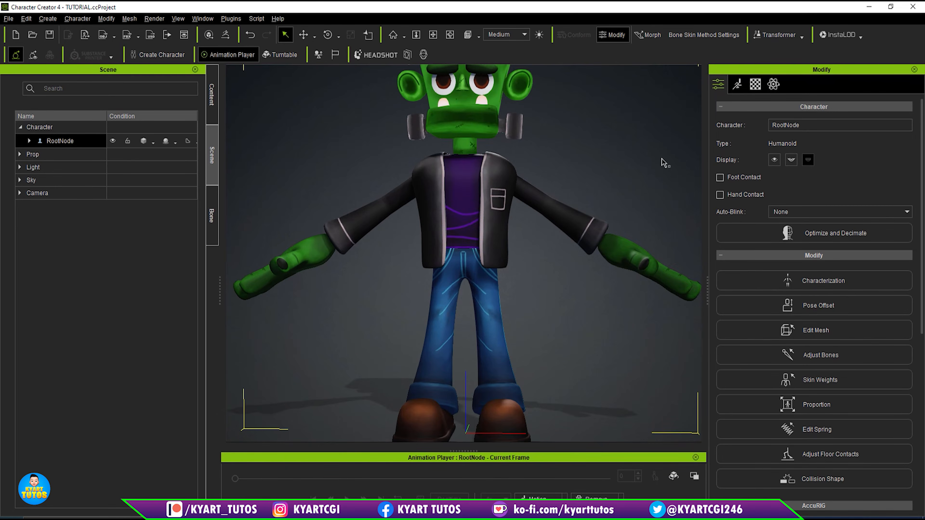
pyautogui.scroll(-1, 583, 227)
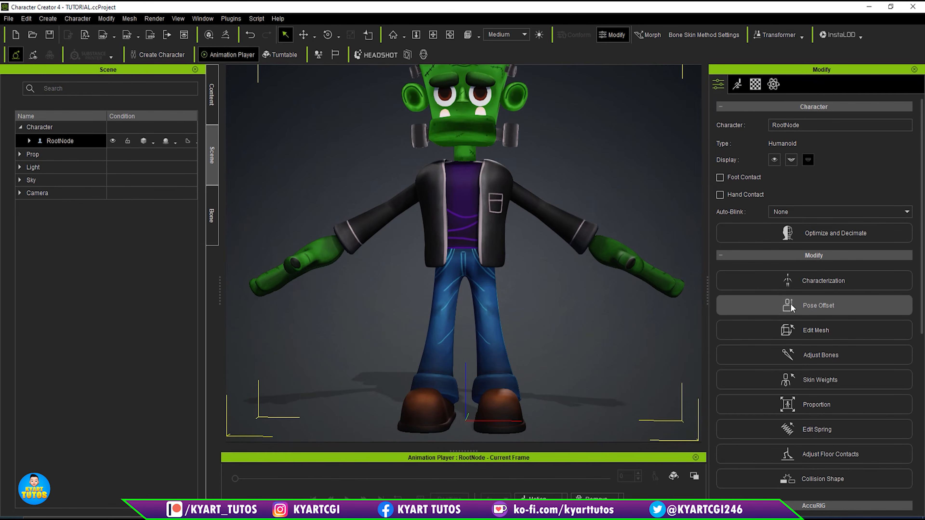
pyautogui.click(854, 309)
pyautogui.moveTo(654, 308); pyautogui.dragTo(644, 353, button='right')
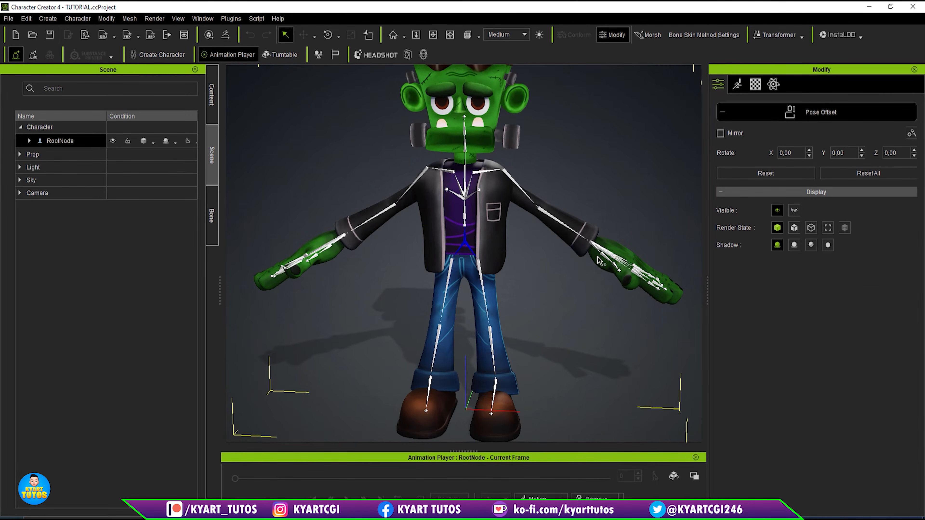
pyautogui.click(568, 231)
pyautogui.press('e')
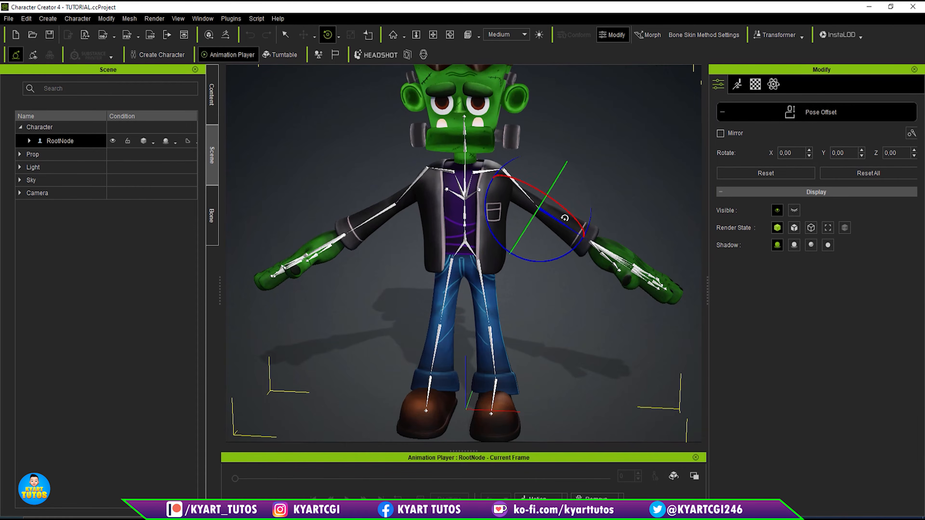
pyautogui.moveTo(566, 215); pyautogui.dragTo(581, 233)
# - Load the male acting motion Walk_M onto the character
pyautogui.click(538, 497)
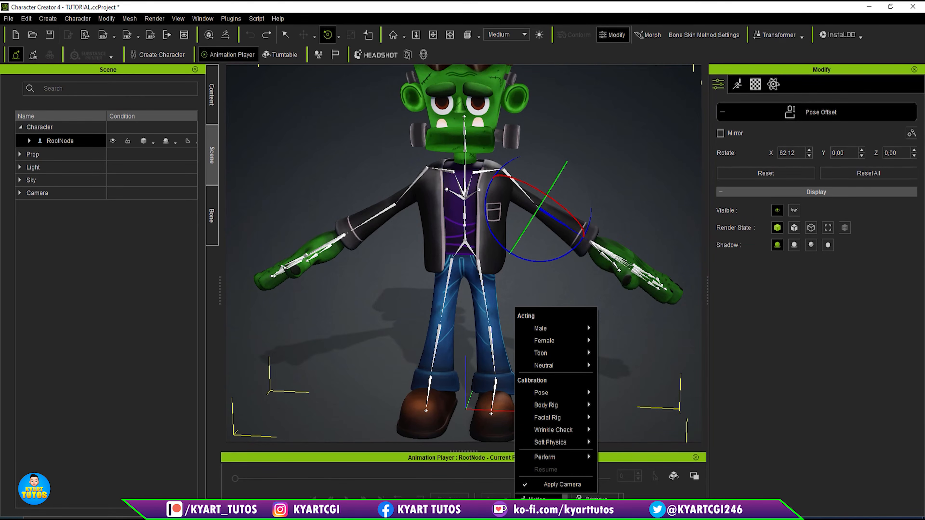
pyautogui.click(550, 502)
pyautogui.click(538, 498)
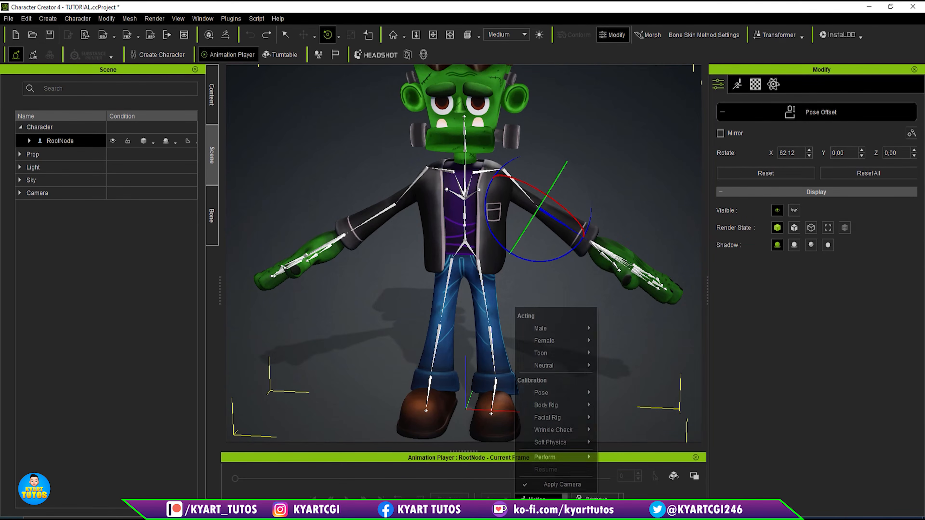
pyautogui.moveTo(570, 329)
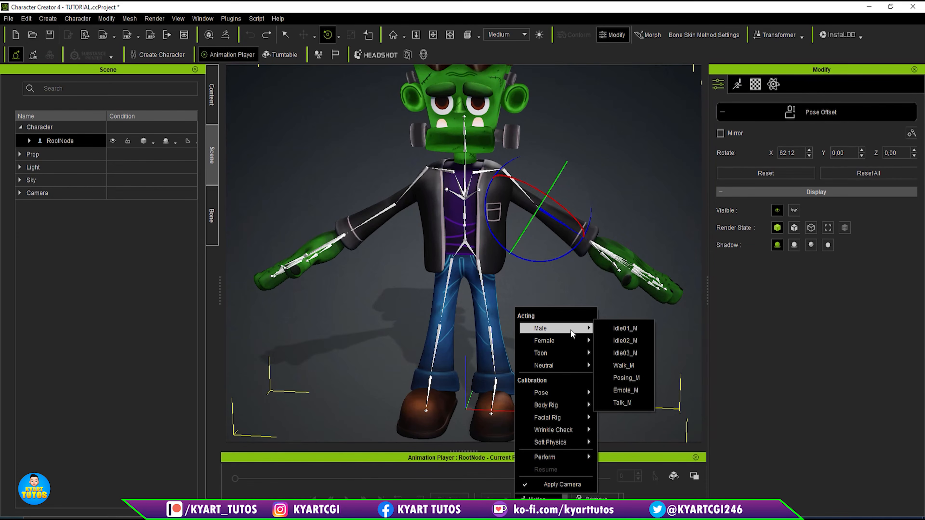
pyautogui.click(624, 365)
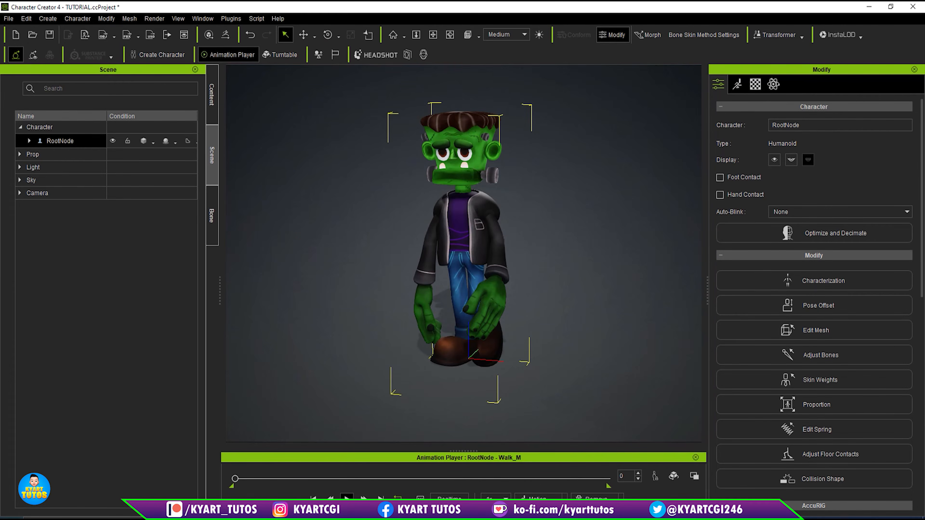
# - Play the walk motion, examine it from the front, and scrub to frame 191
pyautogui.press('space')
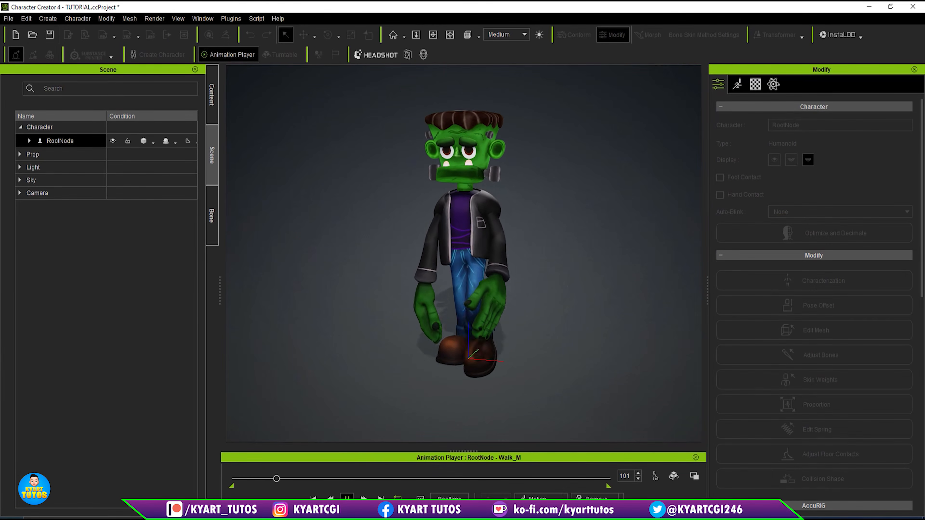
pyautogui.press('space')
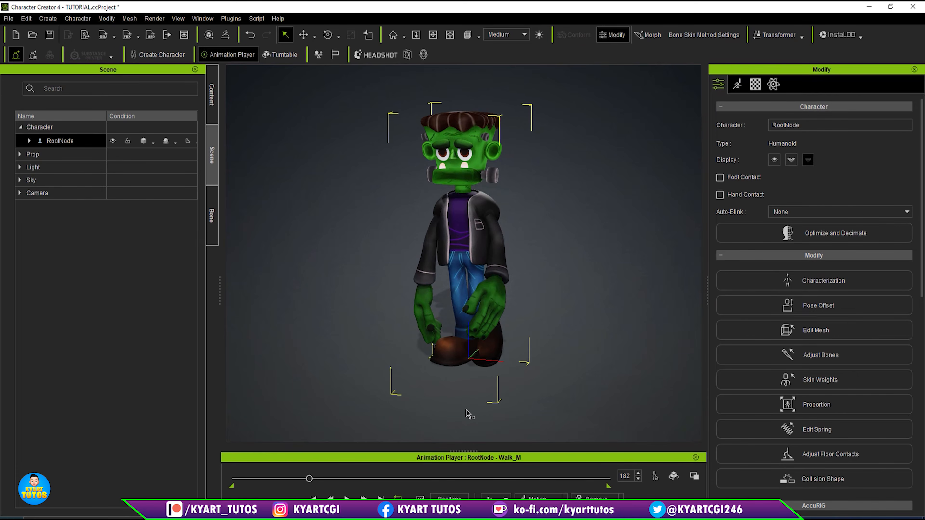
pyautogui.moveTo(431, 361); pyautogui.dragTo(485, 350, button='right')
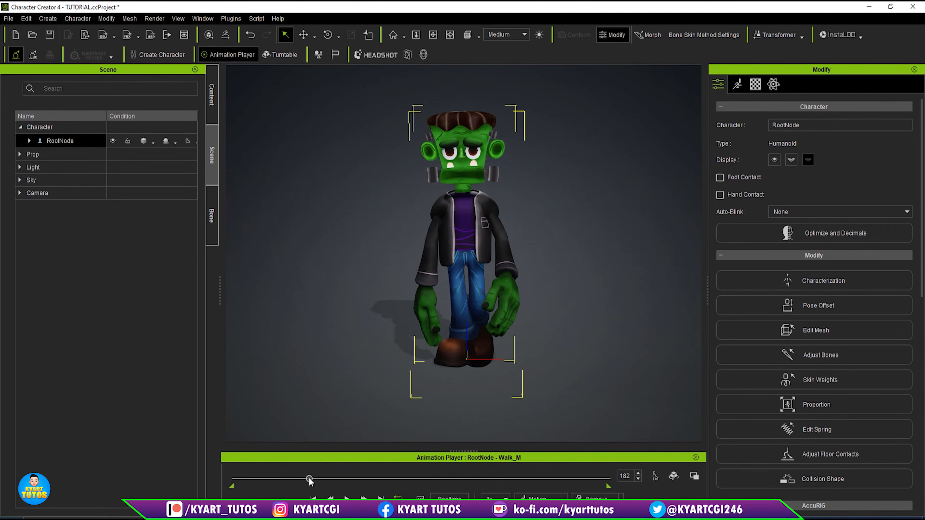
pyautogui.moveTo(309, 480); pyautogui.dragTo(315, 482)
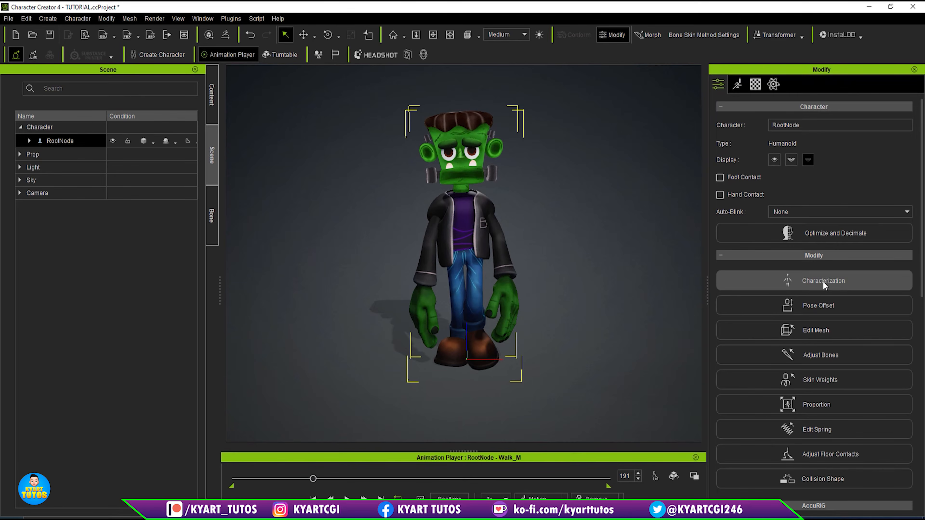
# - In Pose Offset, rotate the character's left thigh bone outward to about 3.53 on Z
pyautogui.click(830, 305)
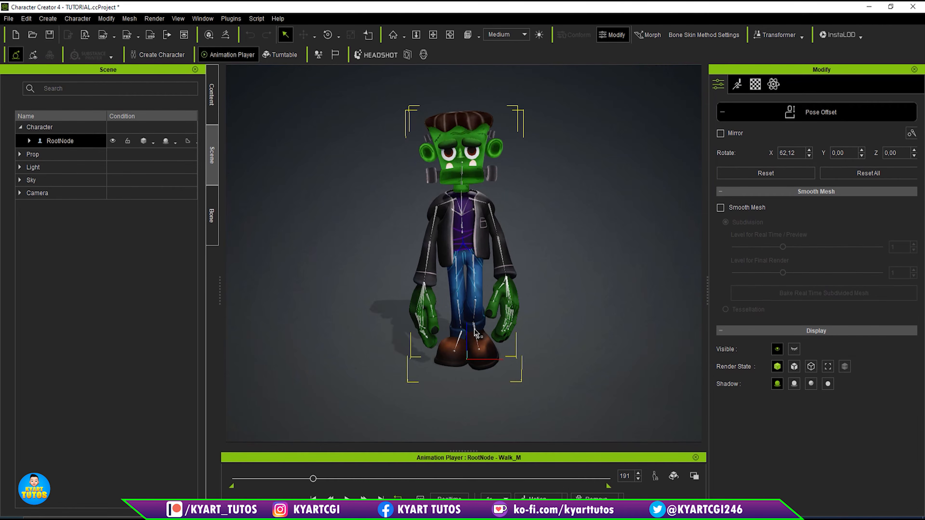
pyautogui.scroll(3, 478, 332)
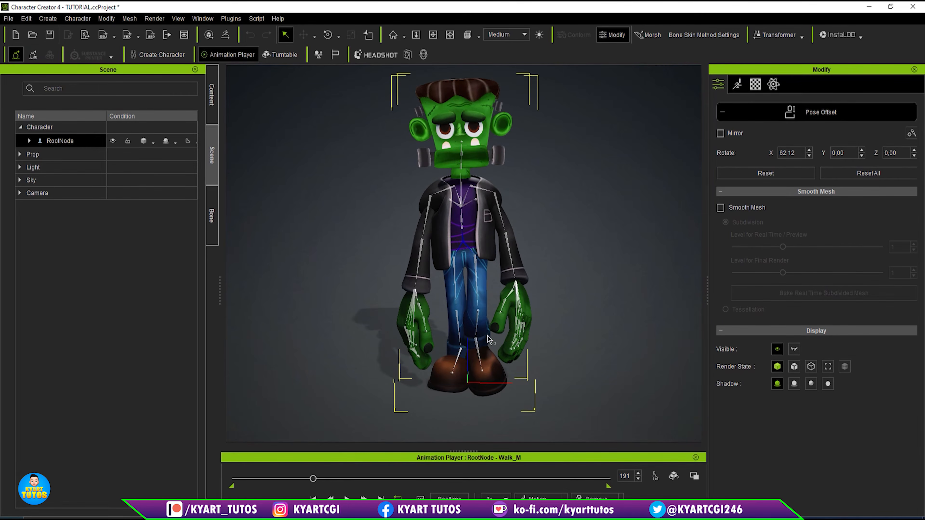
pyautogui.moveTo(515, 340); pyautogui.dragTo(530, 316, button='middle')
pyautogui.scroll(5, 531, 321)
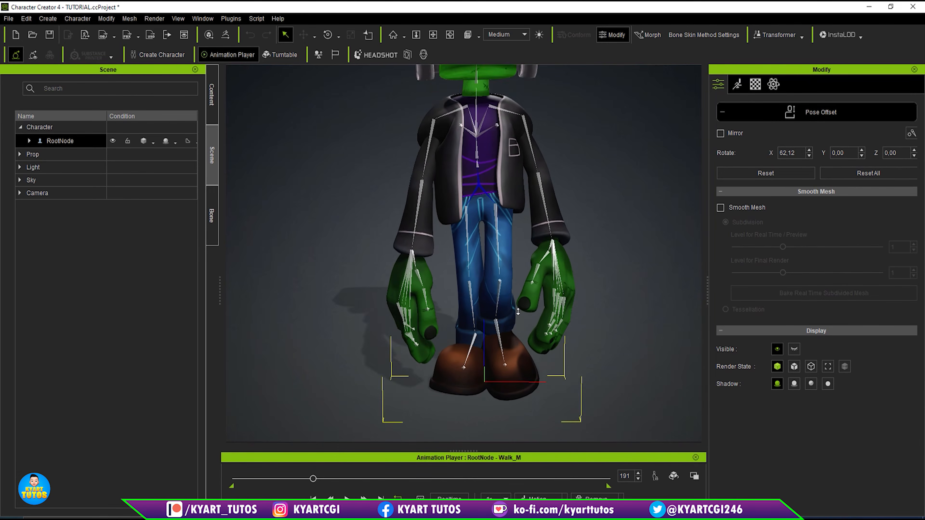
pyautogui.click(504, 348)
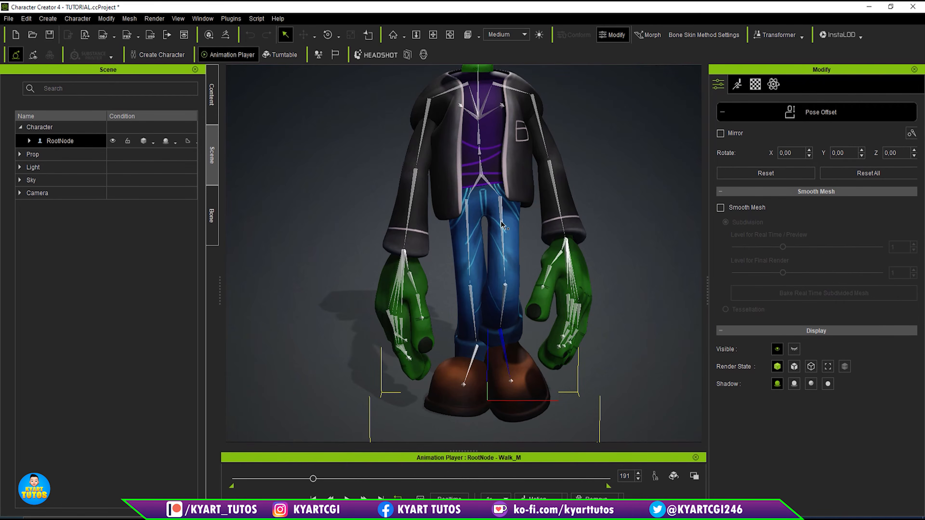
pyautogui.click(504, 206)
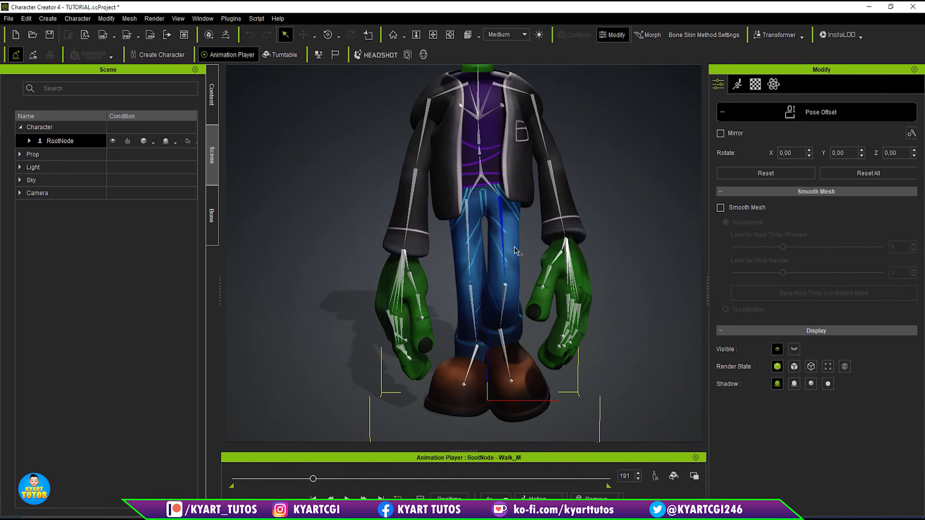
pyautogui.press('e')
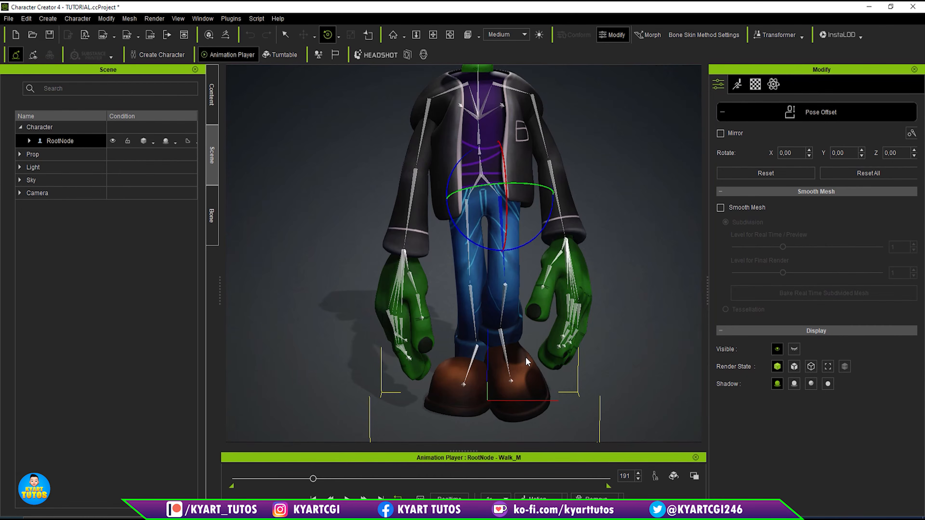
pyautogui.moveTo(541, 238); pyautogui.dragTo(540, 241)
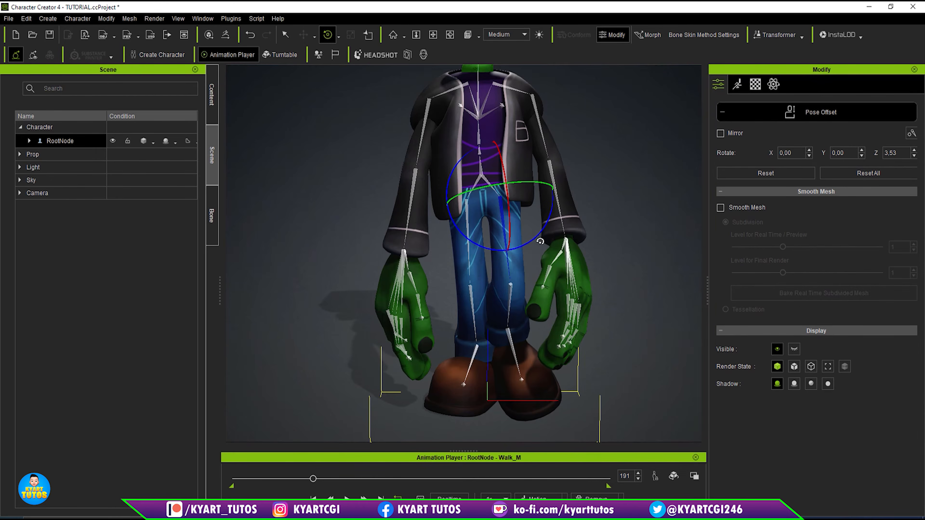
# - Play the walk motion on from frame 191 and stop at frame 268 to check the leg positions
pyautogui.click(512, 344)
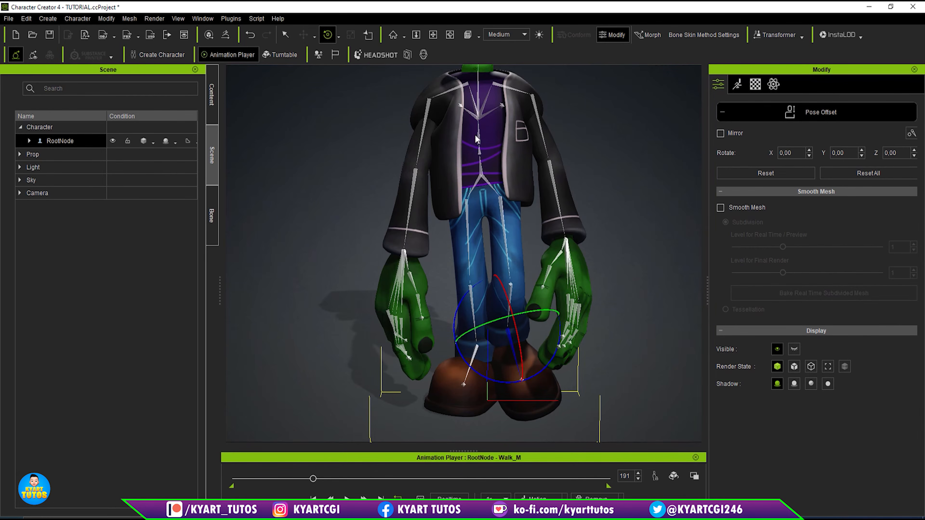
pyautogui.click(431, 37)
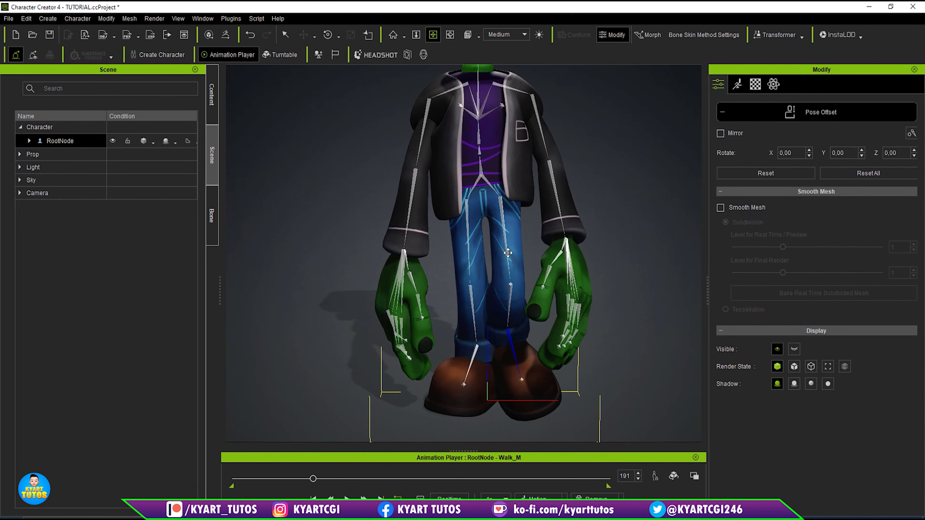
pyautogui.press('space')
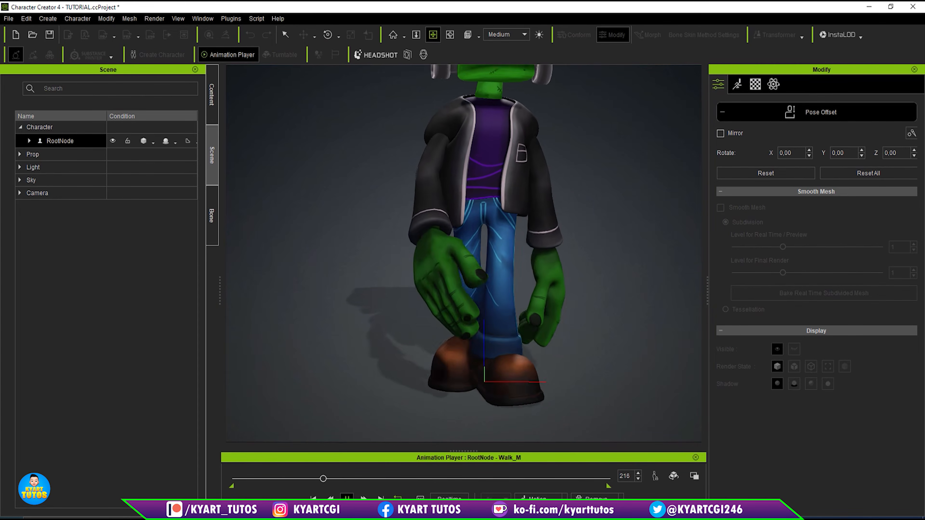
pyautogui.press('space')
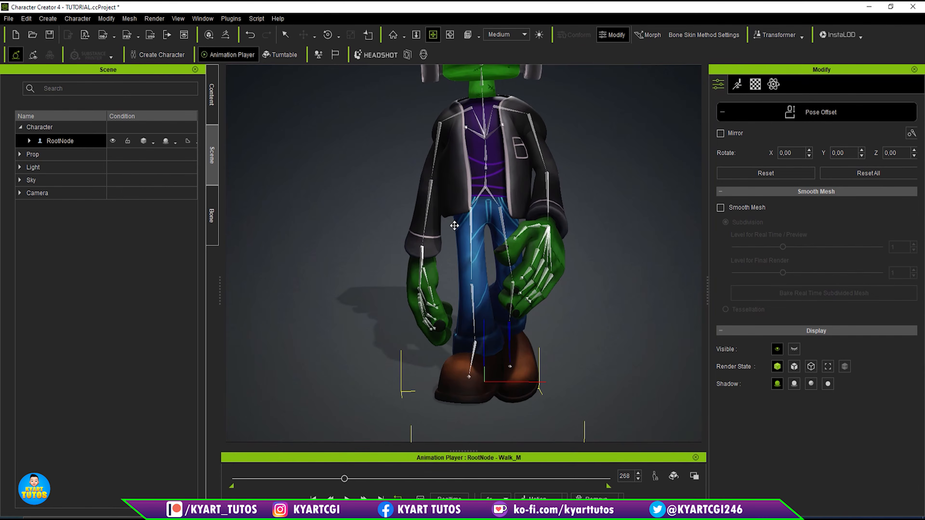
# - With Mirror enabled in Pose Offset, rotate the character's right thigh bone to about -8.08 on Z and right foot bone to about 4.30 on Y
pyautogui.press('q')
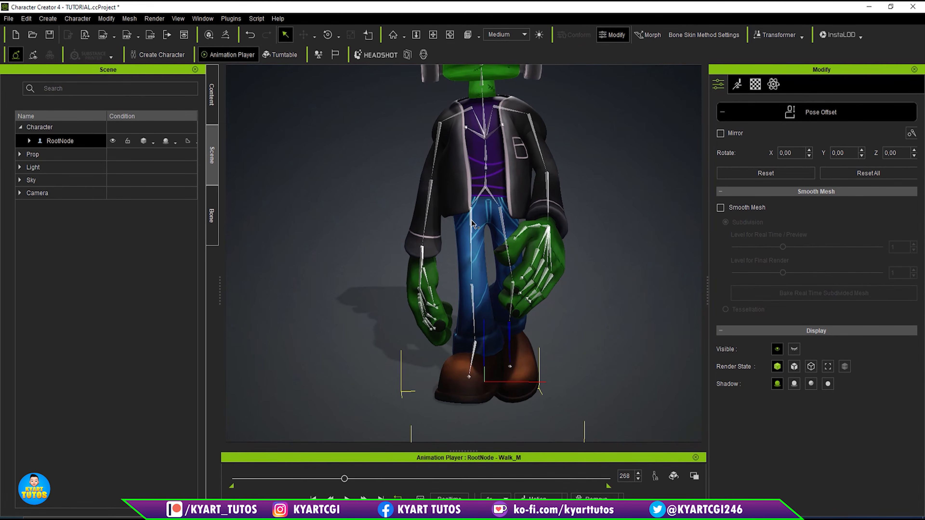
pyautogui.click(470, 222)
pyautogui.press('e')
pyautogui.moveTo(511, 176); pyautogui.dragTo(514, 180)
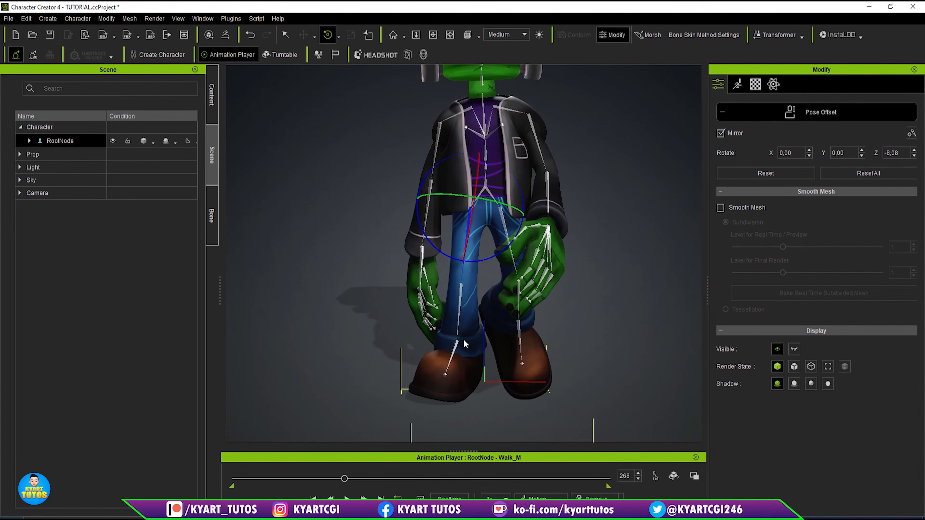
pyautogui.click(454, 358)
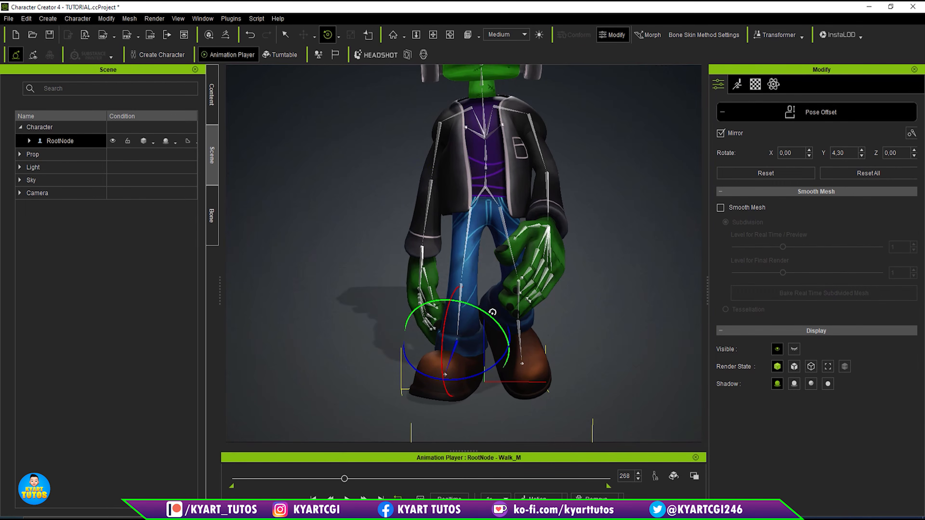
# - Play the walk motion with stops at frames 561 and 674, and examine the corrected legs and feet from the front
pyautogui.press('space')
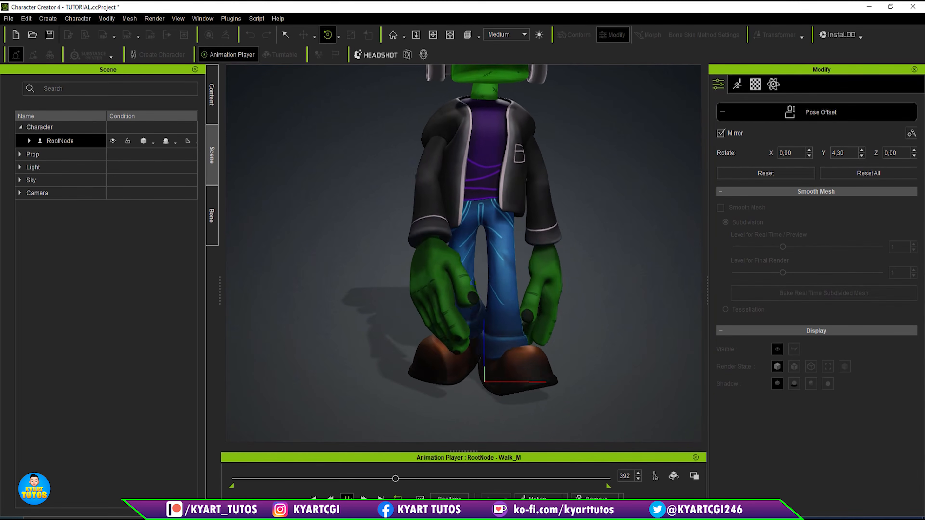
pyautogui.scroll(-3, 509, 217)
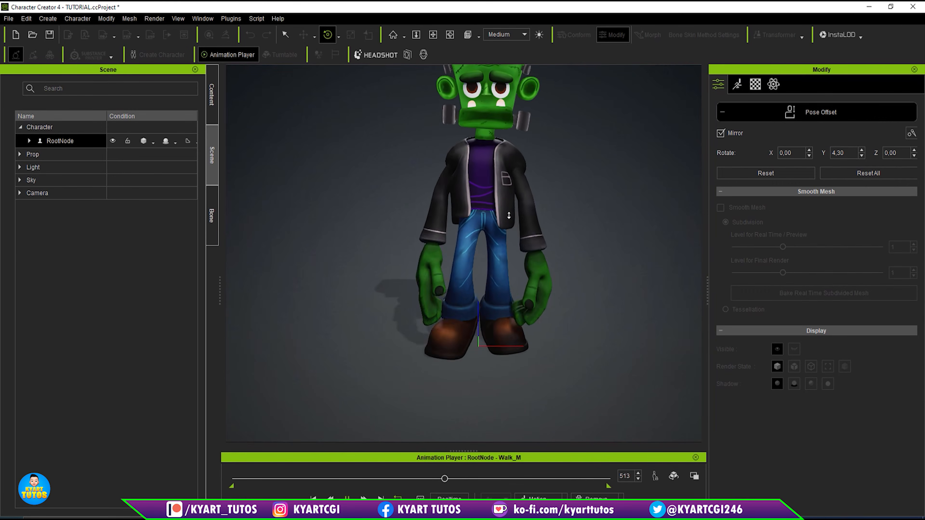
pyautogui.press('space')
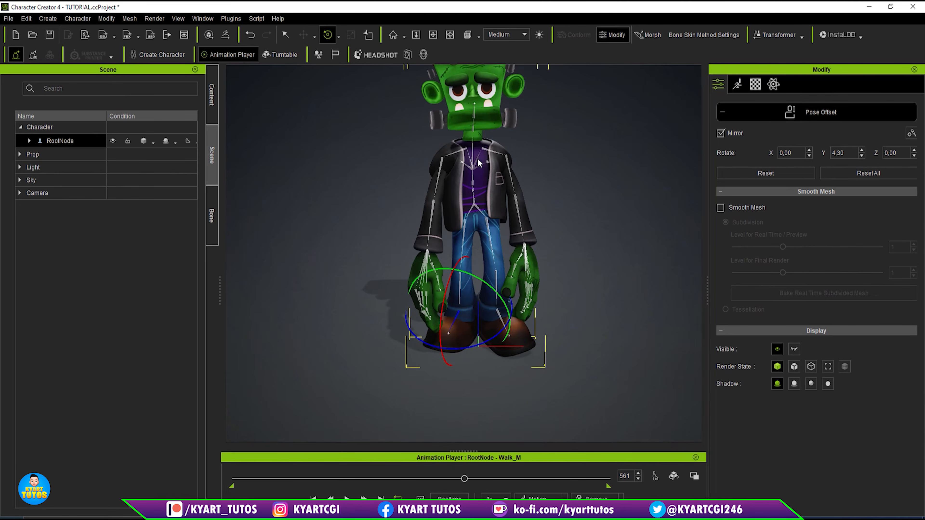
pyautogui.click(442, 172)
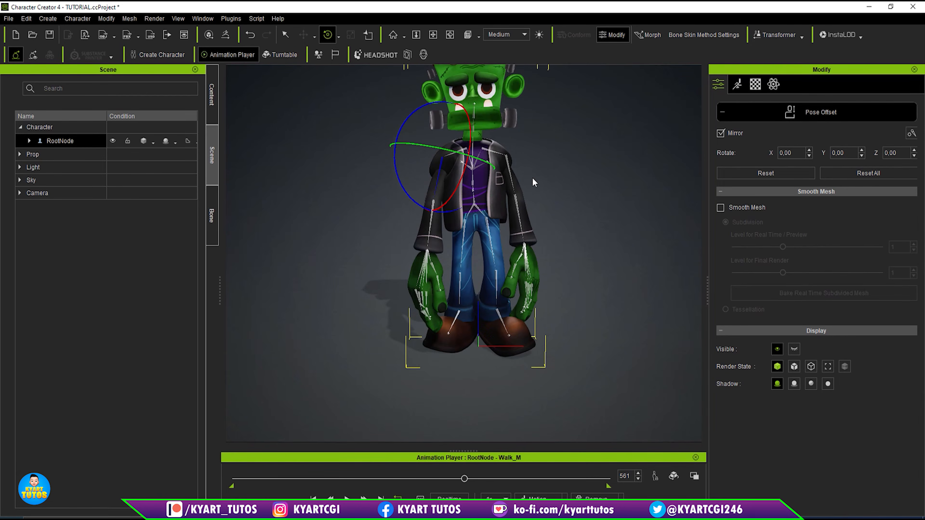
pyautogui.click(434, 36)
pyautogui.keyDown('alt'); pyautogui.moveTo(594, 225); pyautogui.dragTo(605, 258, button='right'); pyautogui.keyUp('alt')
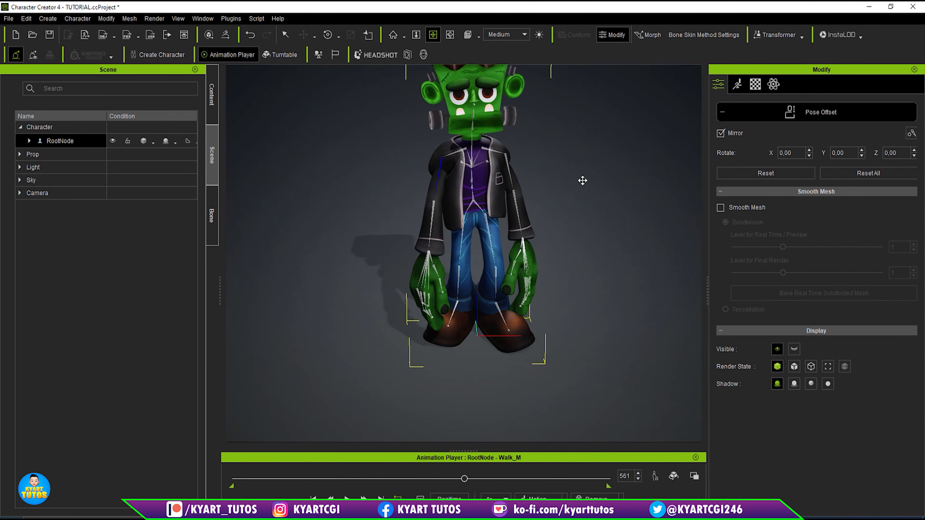
pyautogui.moveTo(533, 237); pyautogui.dragTo(534, 241)
pyautogui.moveTo(586, 127); pyautogui.dragTo(489, 410)
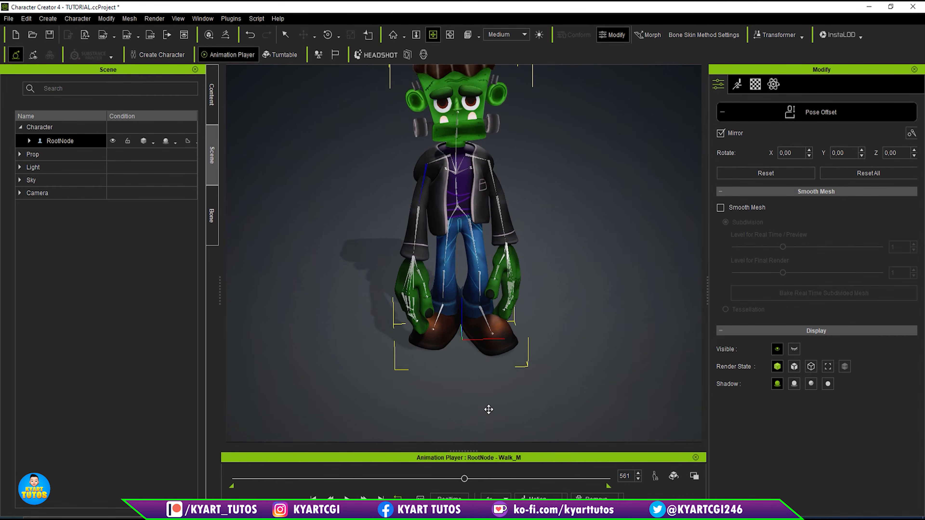
pyautogui.click(346, 497)
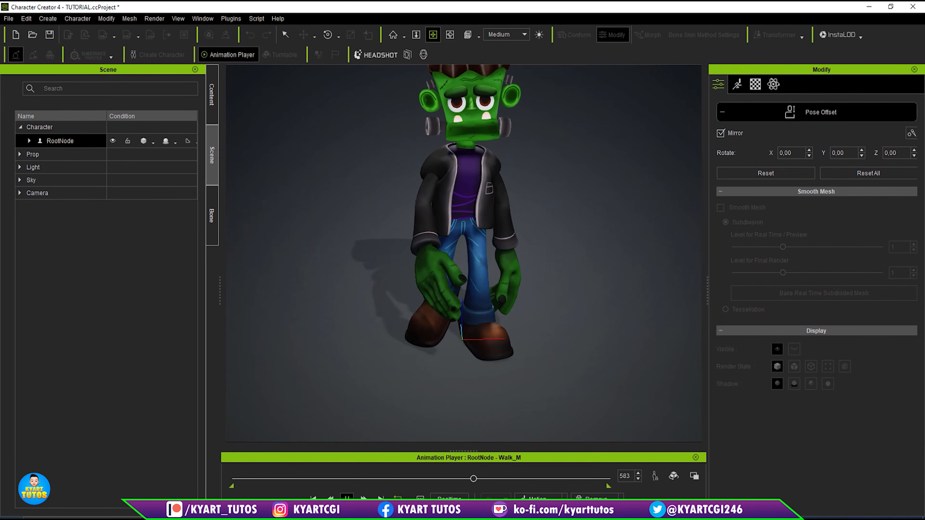
pyautogui.press('space')
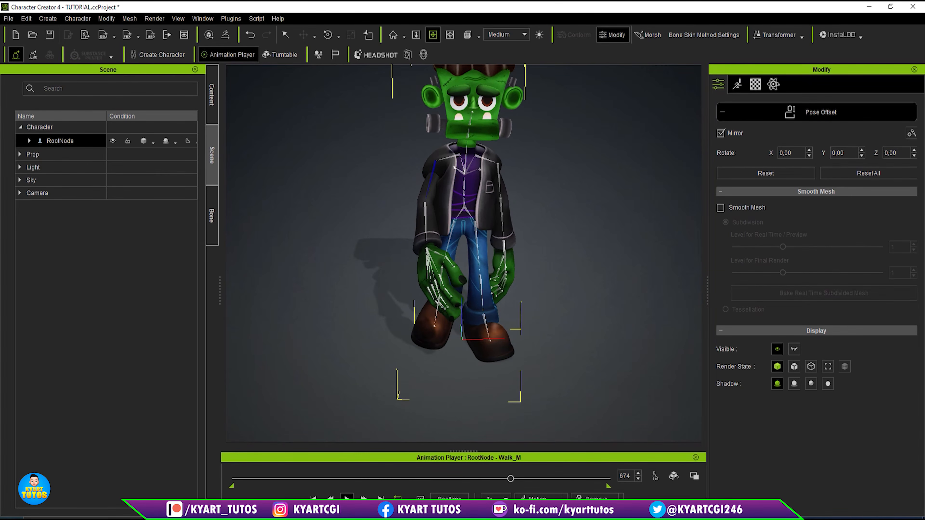
pyautogui.scroll(-1, 513, 198)
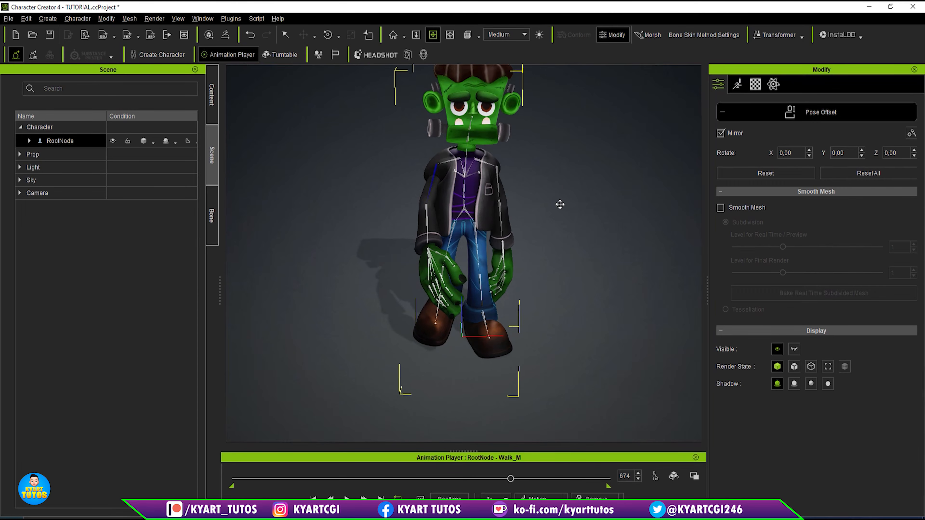
pyautogui.keyDown('alt'); pyautogui.moveTo(567, 190); pyautogui.dragTo(545, 223); pyautogui.keyUp('alt')
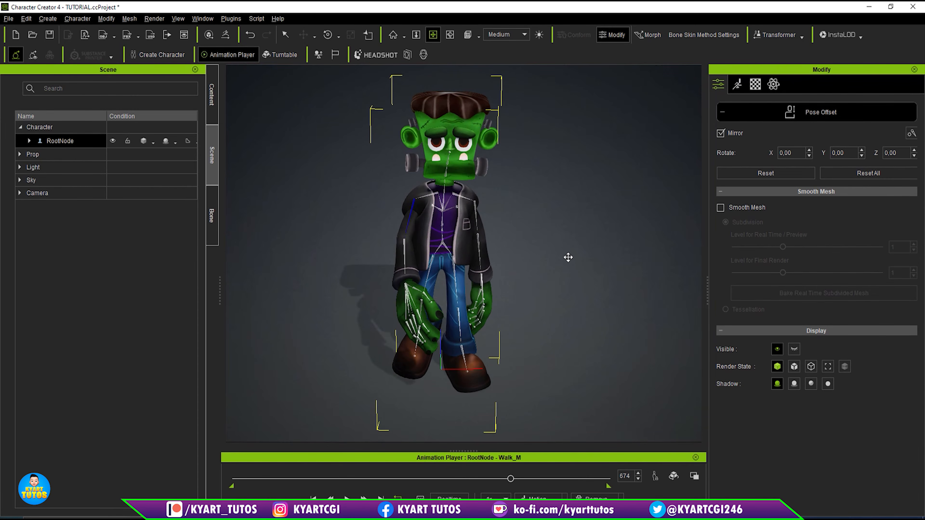
pyautogui.moveTo(580, 268); pyautogui.dragTo(584, 242, button='right')
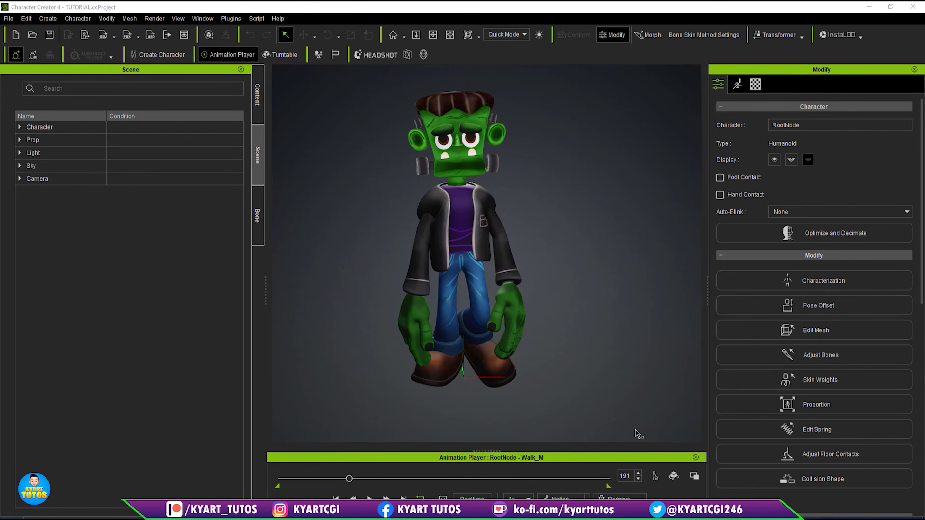
# - Remove the walk motion by restoring the character's bind pose, and show the content library at a wider size
pyautogui.click(634, 497)
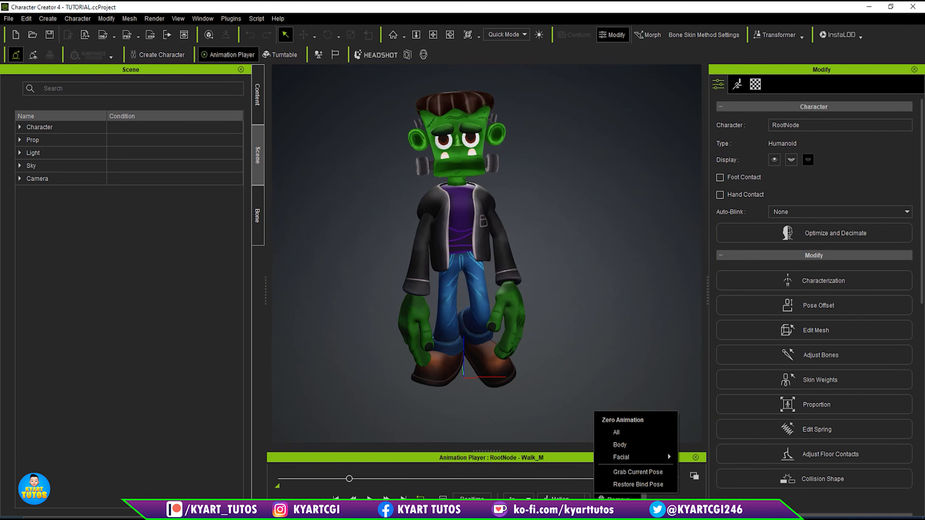
pyautogui.click(638, 487)
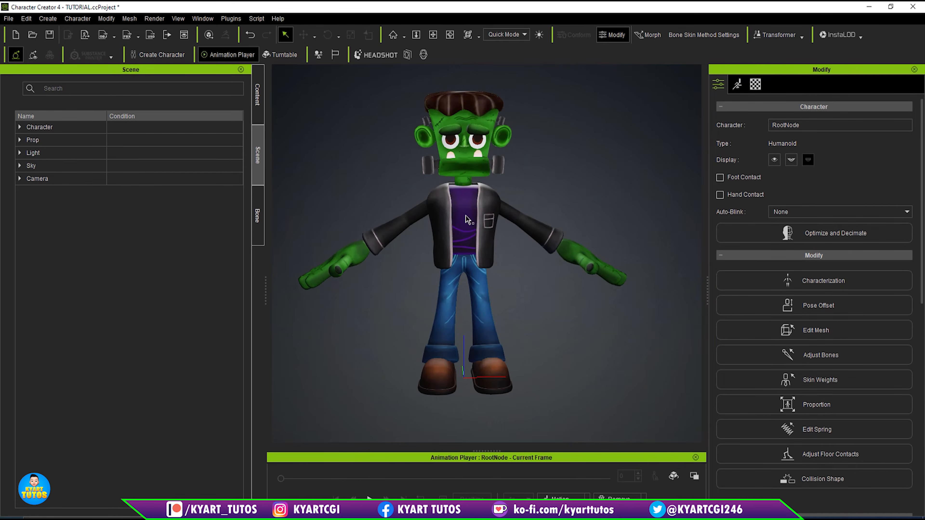
pyautogui.click(257, 88)
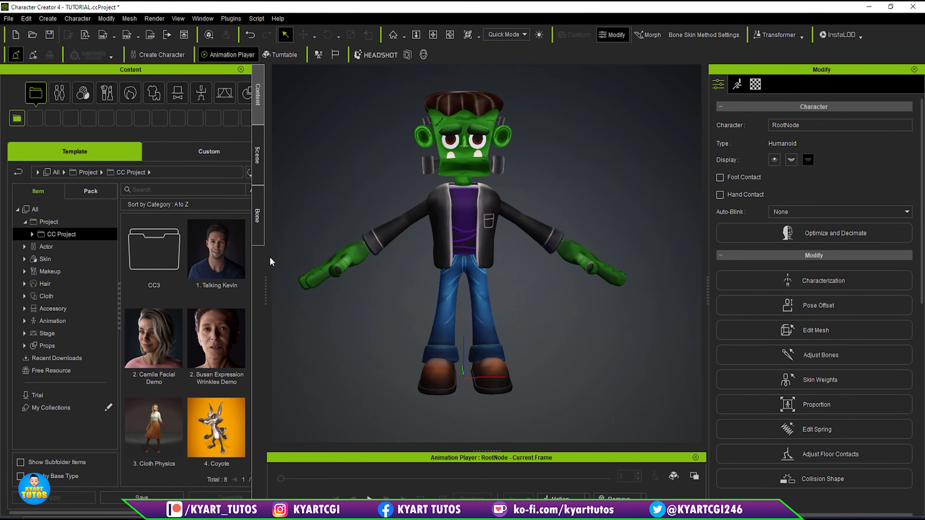
pyautogui.moveTo(269, 293); pyautogui.dragTo(287, 289)
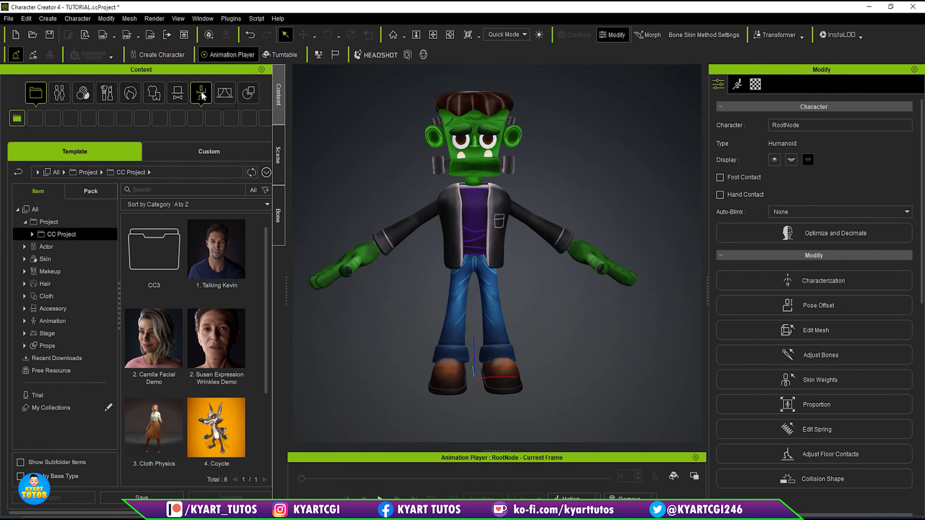
# - Apply the male pose Standing_06 from the animation library to the character and view it from several angles
pyautogui.click(208, 93)
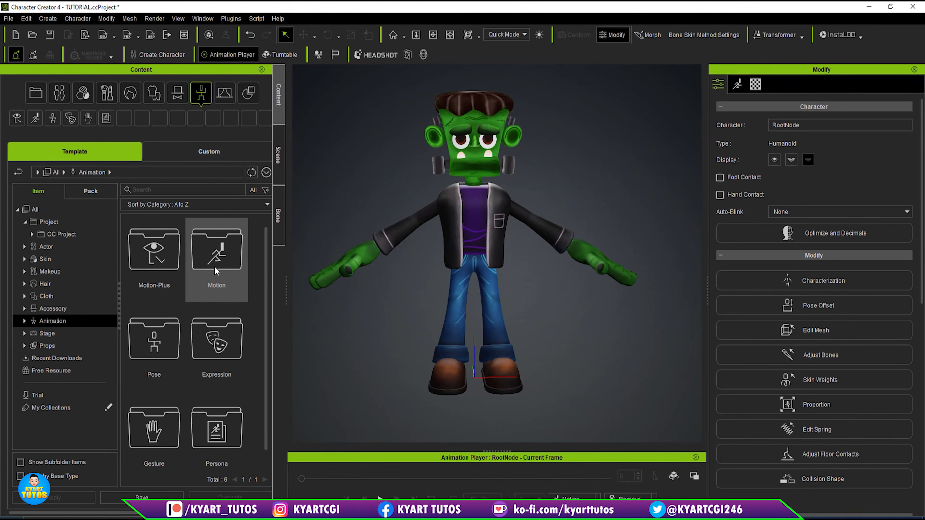
pyautogui.doubleClick(160, 351)
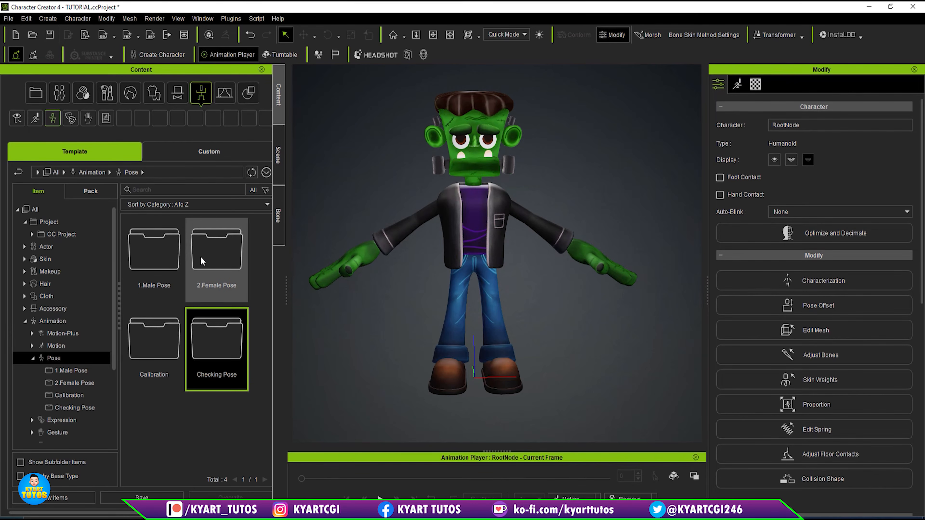
pyautogui.doubleClick(156, 252)
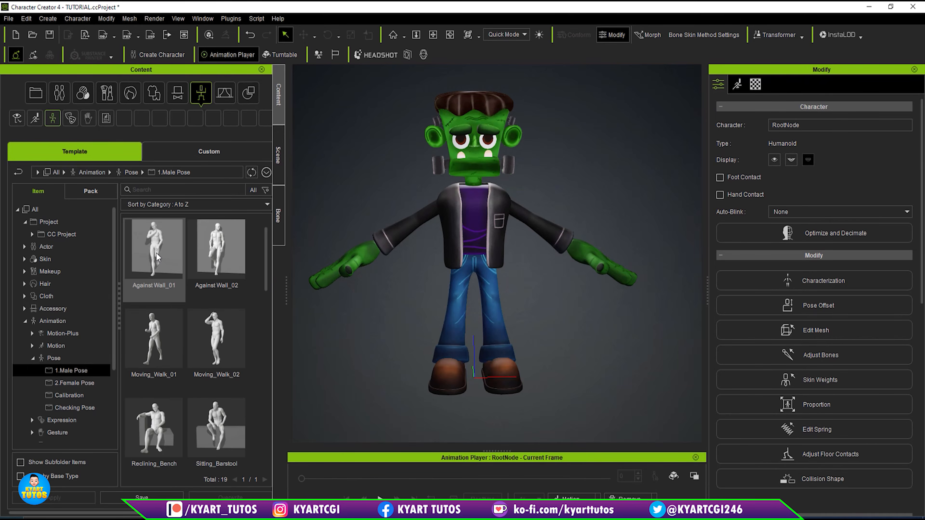
pyautogui.moveTo(267, 251); pyautogui.dragTo(265, 403)
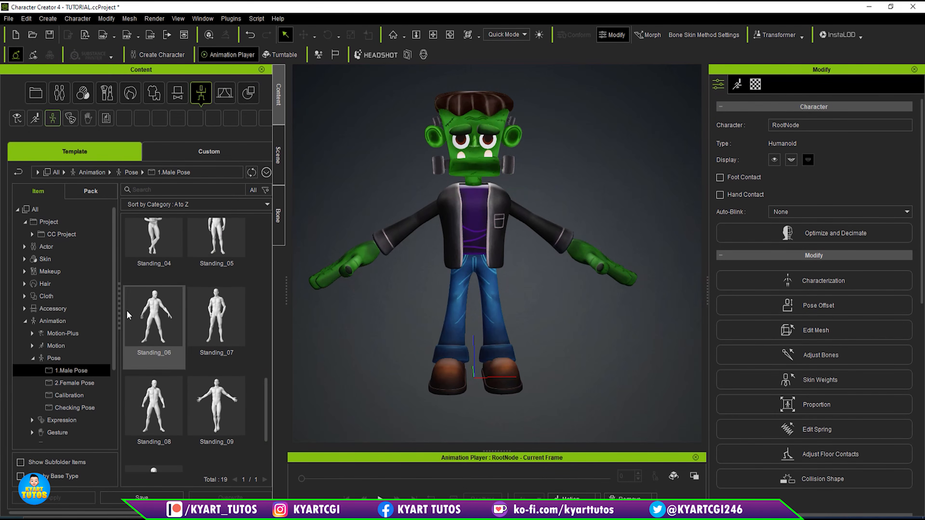
pyautogui.moveTo(155, 326); pyautogui.dragTo(492, 232)
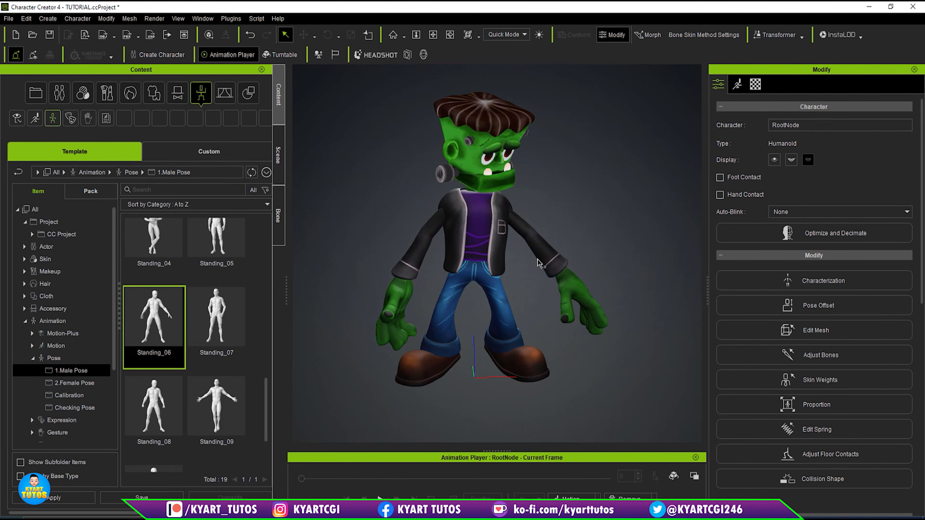
pyautogui.moveTo(578, 242)
pyautogui.mouseDown(button='middle')
pyautogui.moveTo(471, 217)
pyautogui.moveTo(586, 254)
pyautogui.mouseUp(button='middle')
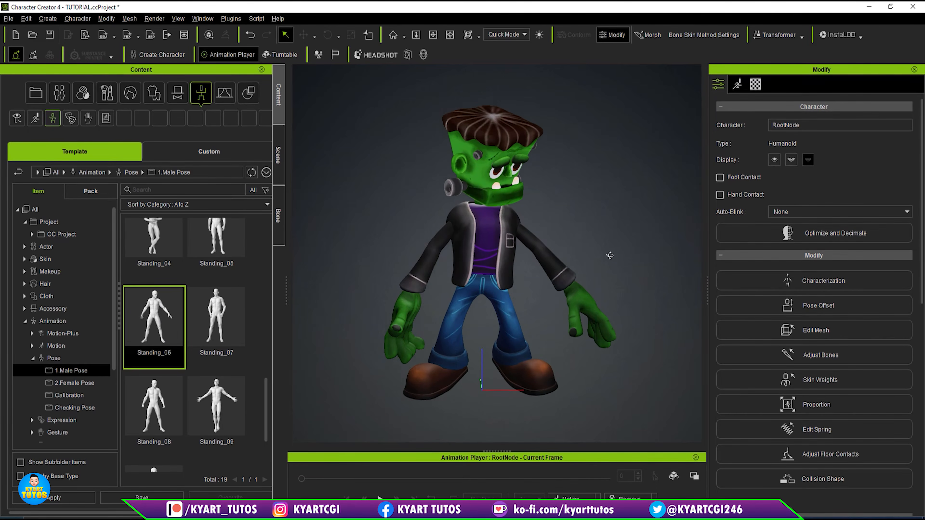
pyautogui.moveTo(610, 255); pyautogui.dragTo(490, 270, button='right')
# - Activate the clockwise Full Project turntable and play it, stopping at frame 276, to examine the posed character
pyautogui.click(521, 329)
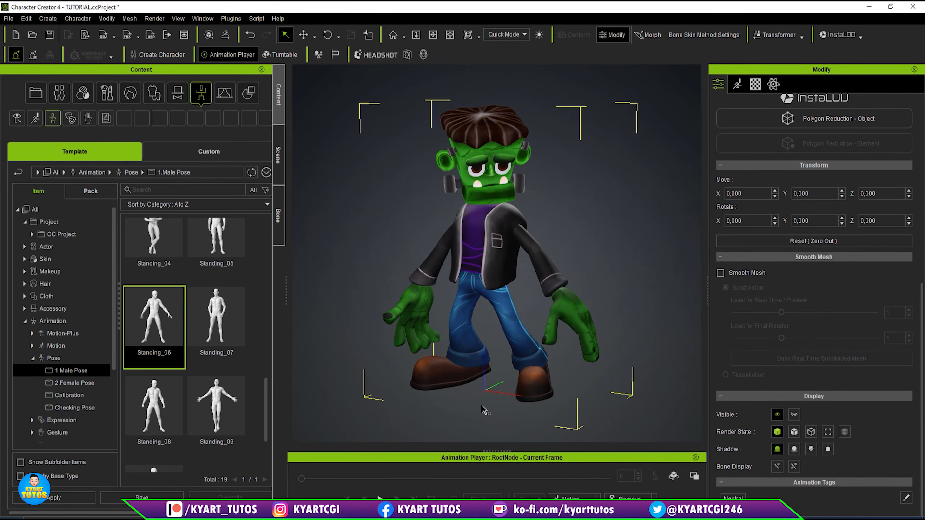
pyautogui.click(674, 479)
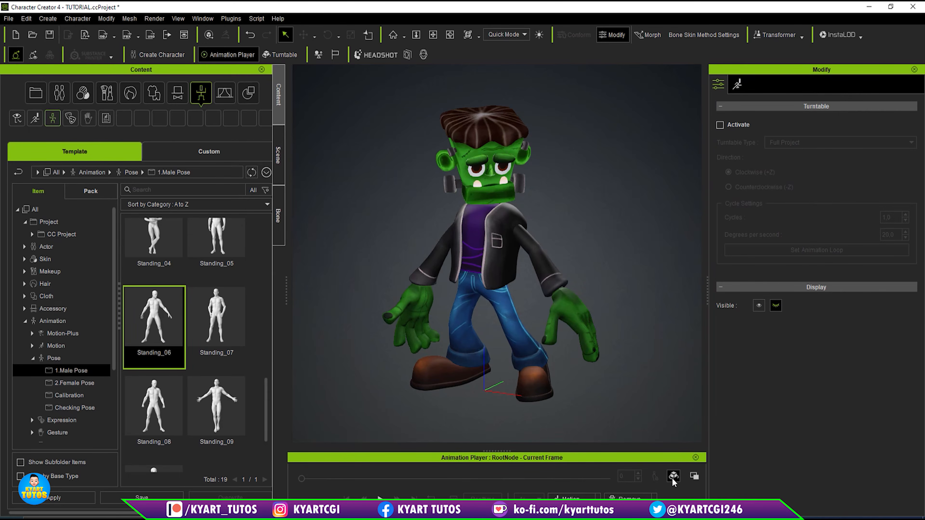
pyautogui.click(720, 125)
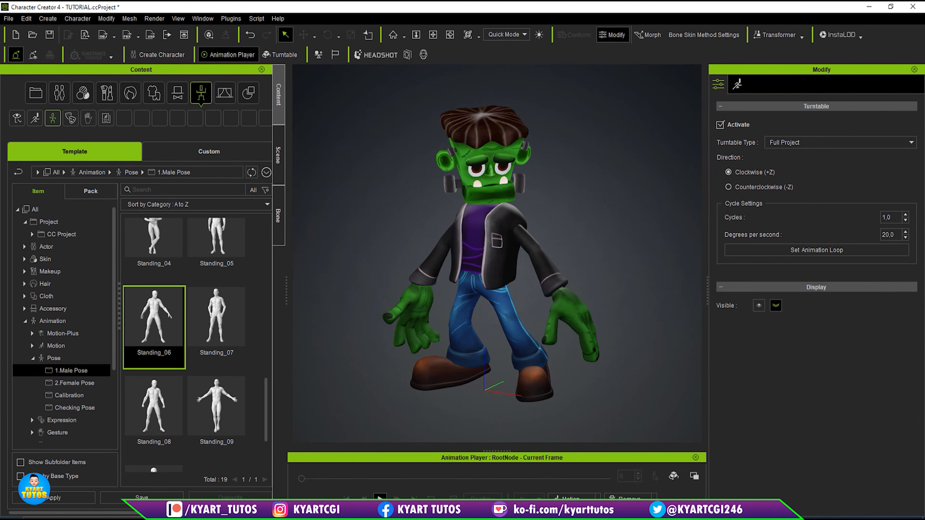
pyautogui.click(380, 498)
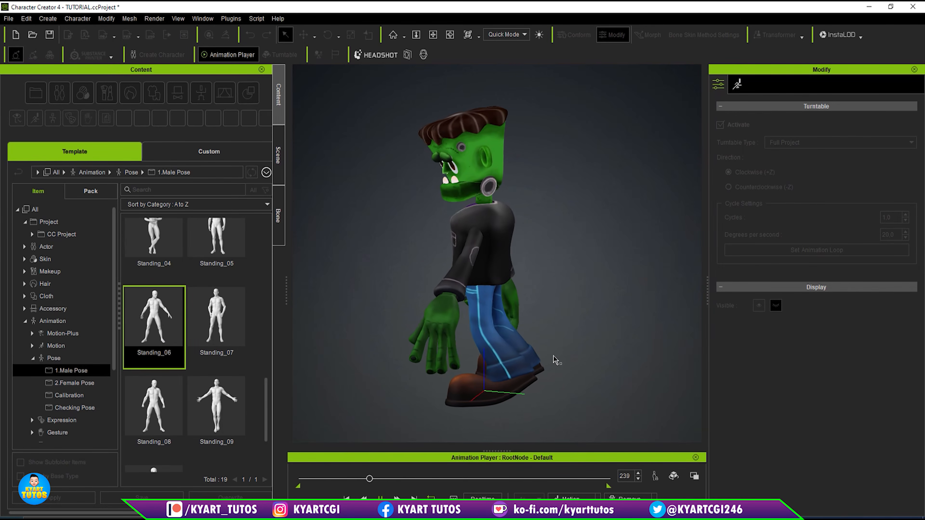
pyautogui.press('space')
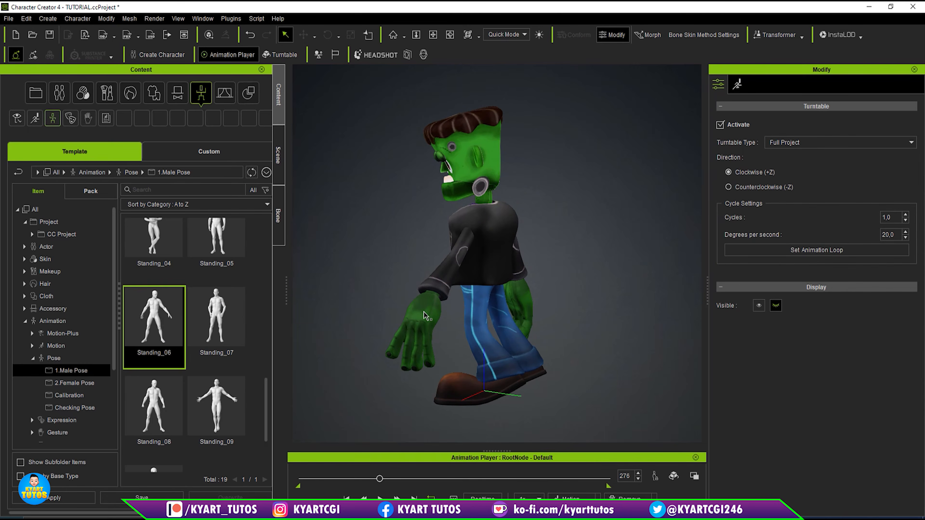
# - Tilt the character's head with Pose Offset, rotating it to about X -16.5, Y -1.2 and Z -0.6
pyautogui.moveTo(408, 269); pyautogui.dragTo(657, 266, button='right')
pyautogui.moveTo(514, 241)
pyautogui.mouseDown(button='right')
pyautogui.moveTo(586, 237)
pyautogui.moveTo(492, 264)
pyautogui.moveTo(521, 227)
pyautogui.moveTo(510, 225)
pyautogui.mouseUp(button='right')
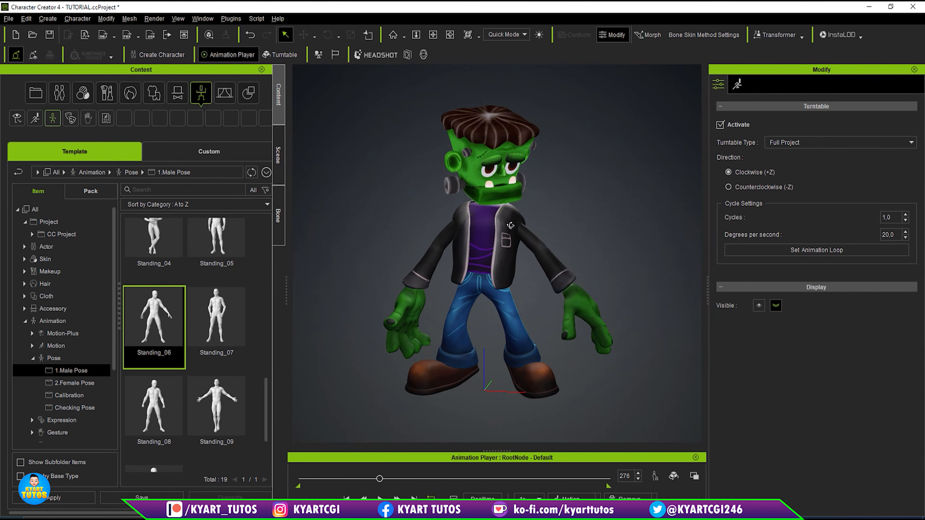
pyautogui.click(502, 158)
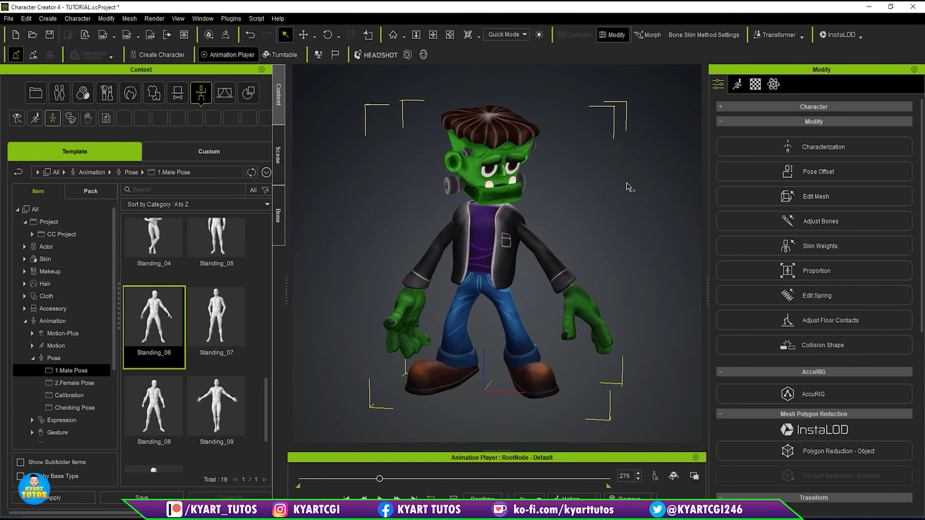
pyautogui.click(820, 176)
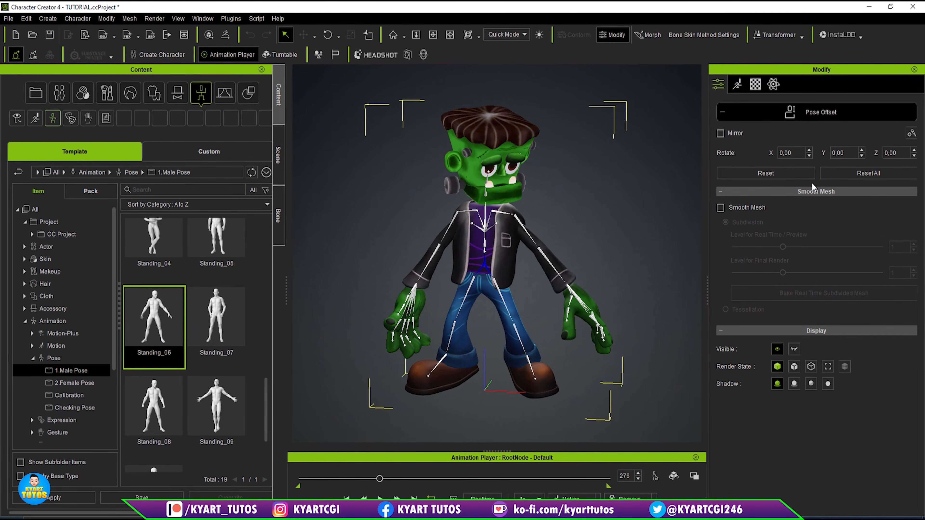
pyautogui.scroll(3, 510, 191)
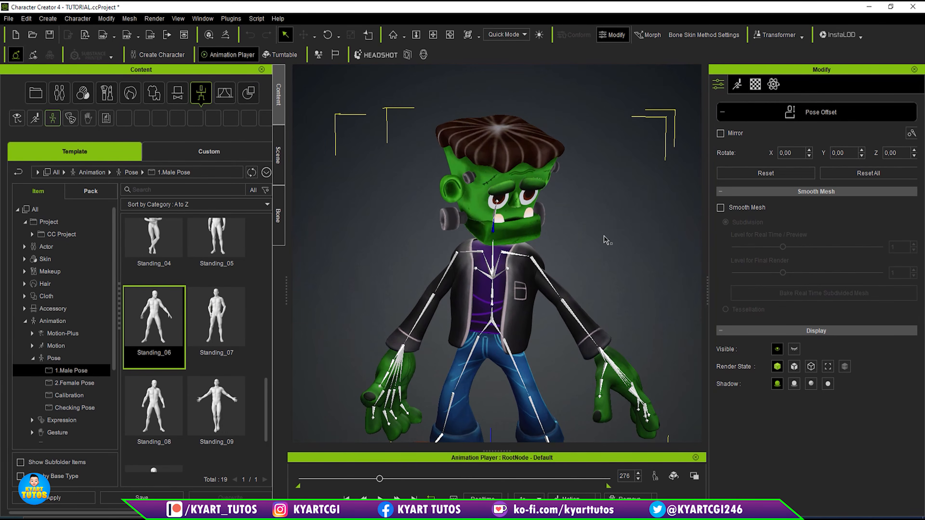
pyautogui.moveTo(604, 240); pyautogui.dragTo(505, 225, button='right')
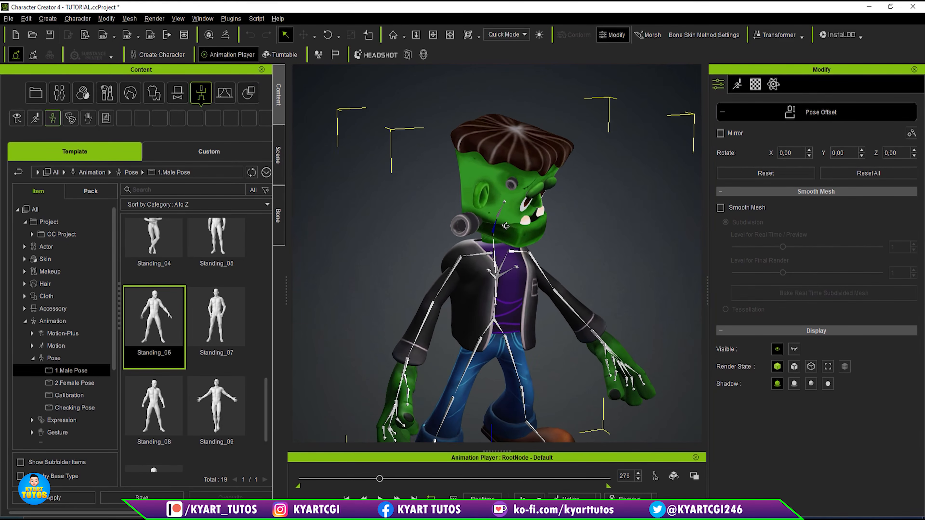
pyautogui.press('e')
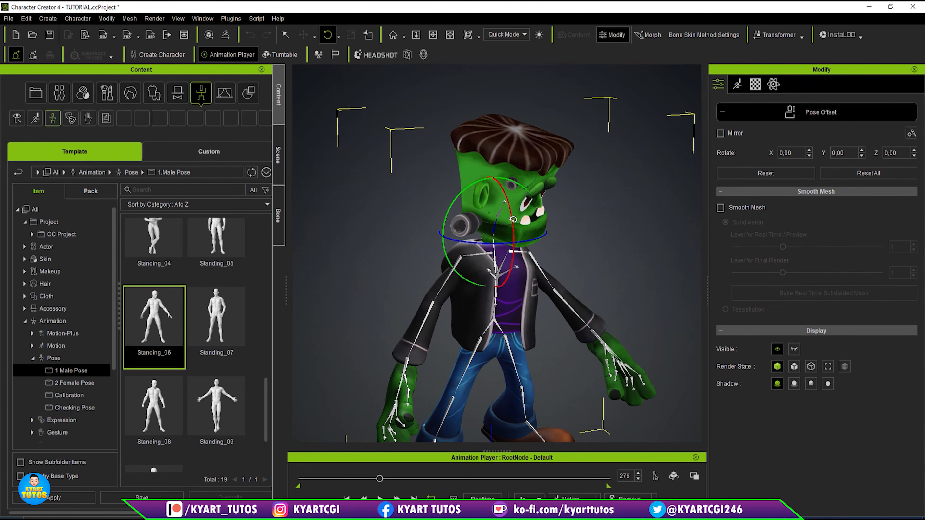
pyautogui.moveTo(512, 211); pyautogui.dragTo(515, 230)
pyautogui.moveTo(585, 246); pyautogui.dragTo(438, 259, button='right')
pyautogui.scroll(-2, 437, 258)
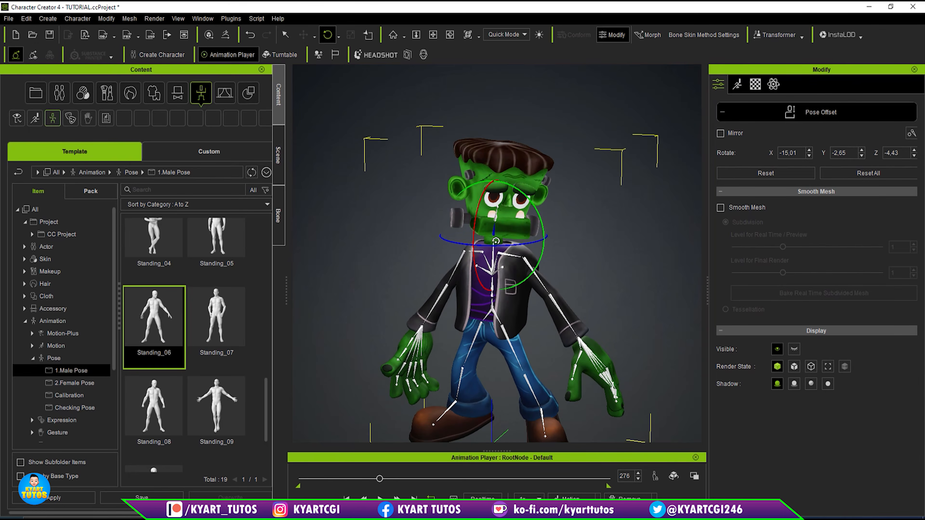
pyautogui.moveTo(482, 183); pyautogui.dragTo(480, 185)
# - Play the turntable up to frame 478 to check the tilted head, and close Pose Offset
pyautogui.moveTo(585, 283); pyautogui.dragTo(611, 289, button='right')
pyautogui.click(380, 498)
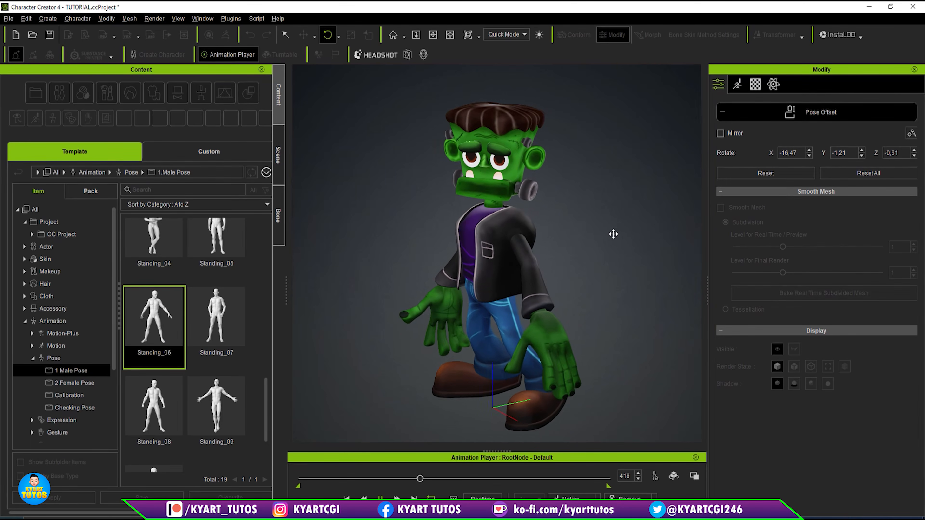
pyautogui.click(834, 113)
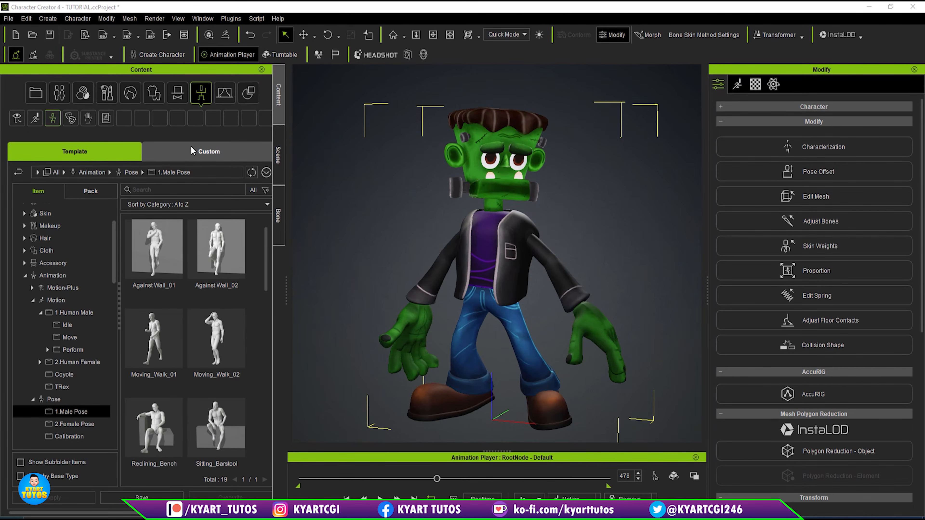
# - Look through the head accessories in the content library, including the CC3 subfolder, and return to the accessory categories
pyautogui.click(177, 98)
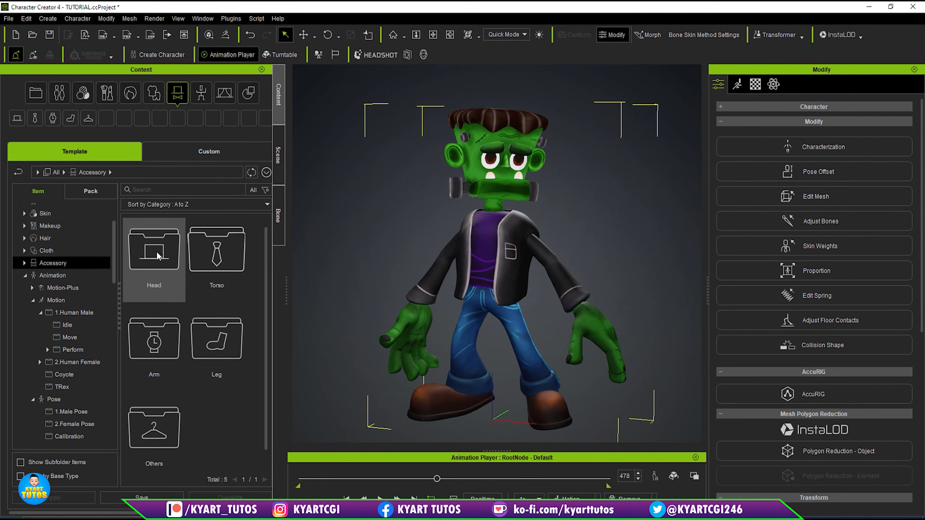
pyautogui.doubleClick(152, 255)
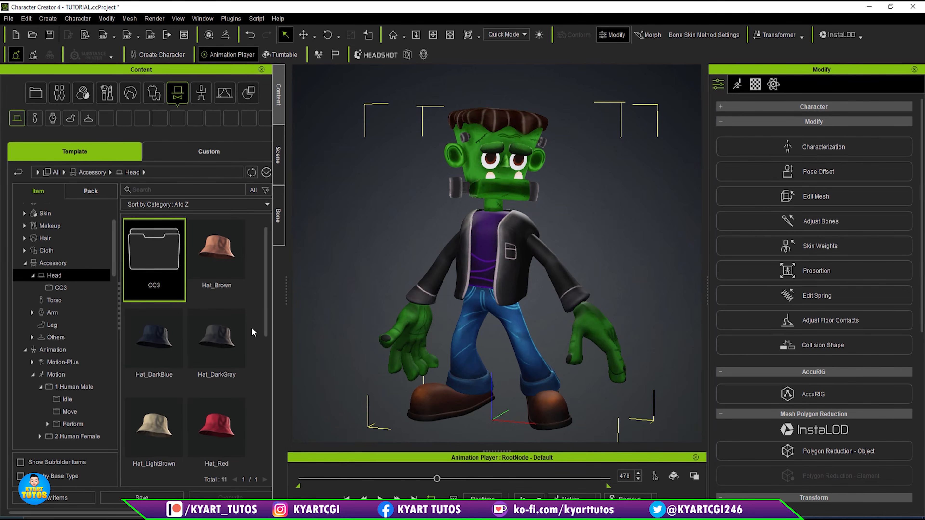
pyautogui.scroll(-3, 271, 321)
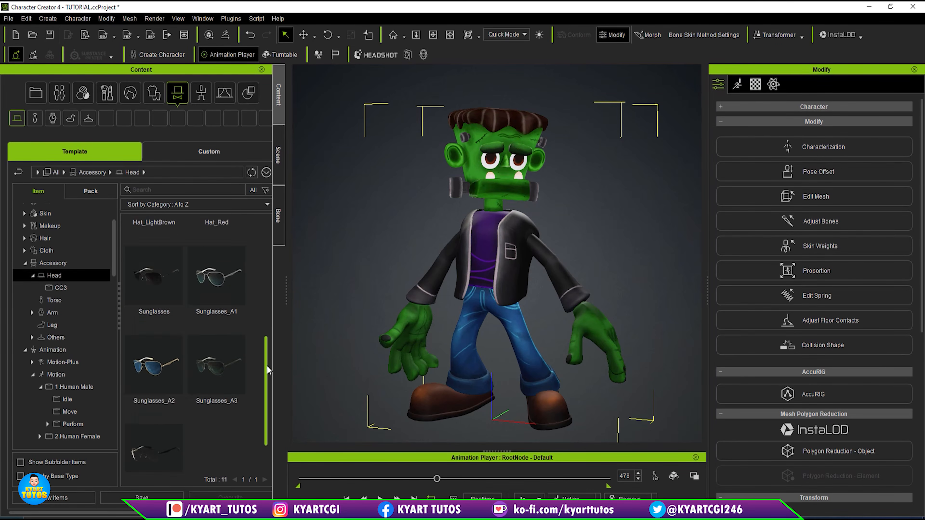
pyautogui.scroll(3, 249, 273)
pyautogui.doubleClick(159, 253)
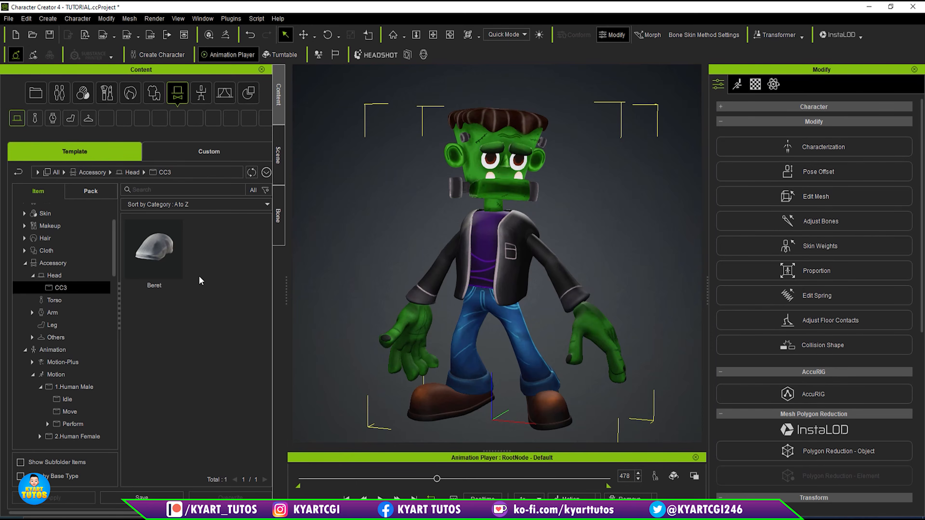
pyautogui.click(22, 173)
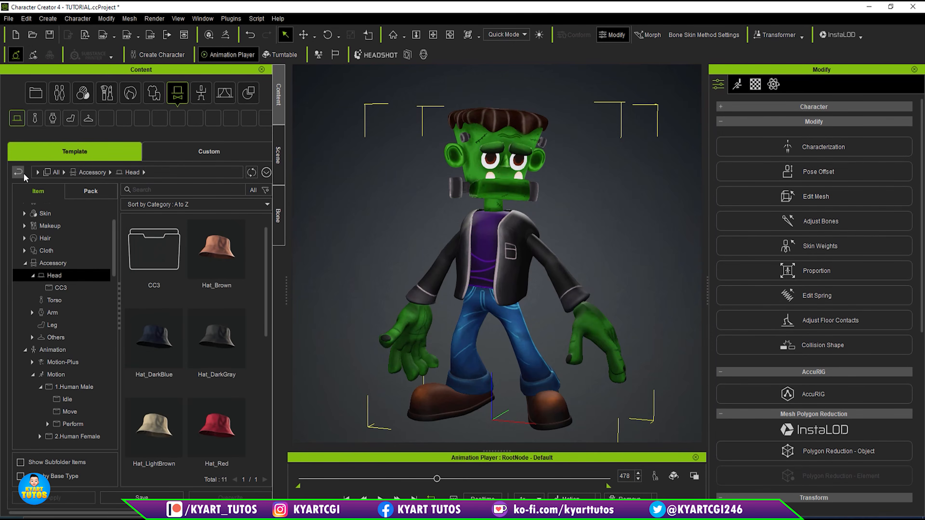
pyautogui.click(22, 174)
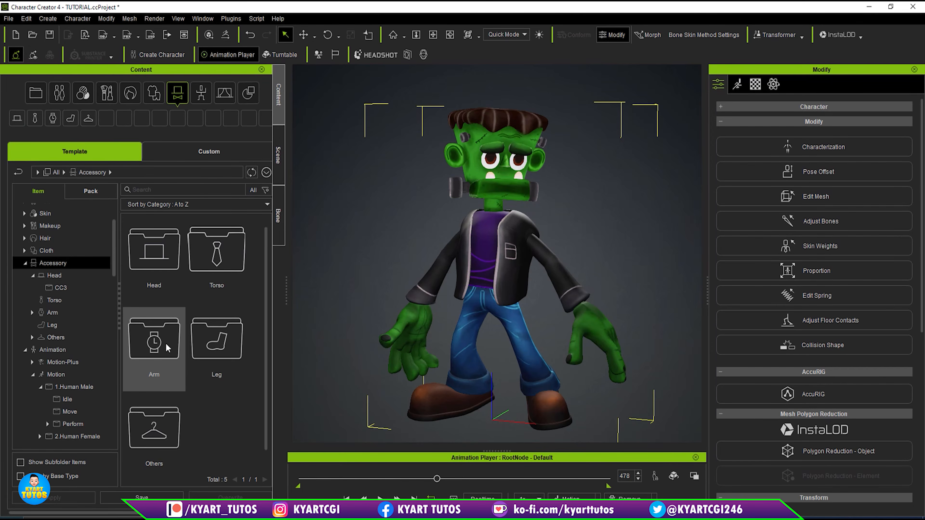
# - Attach the Gun accessory from the Eddy folder under Others to the character's right hand
pyautogui.doubleClick(170, 433)
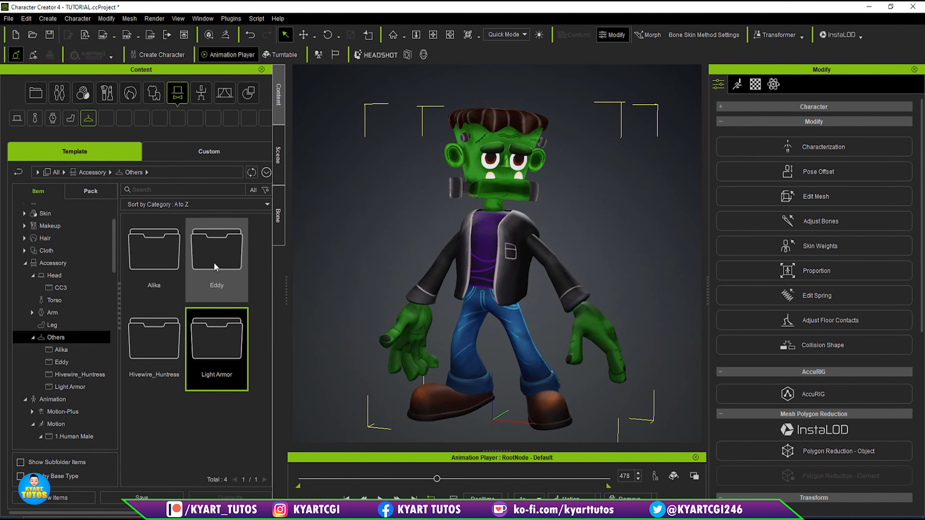
pyautogui.doubleClick(228, 339)
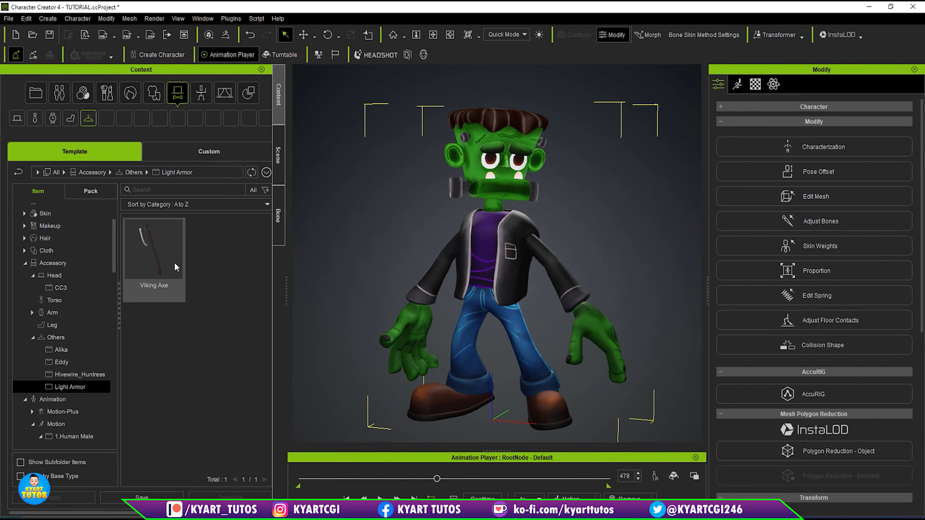
pyautogui.click(19, 172)
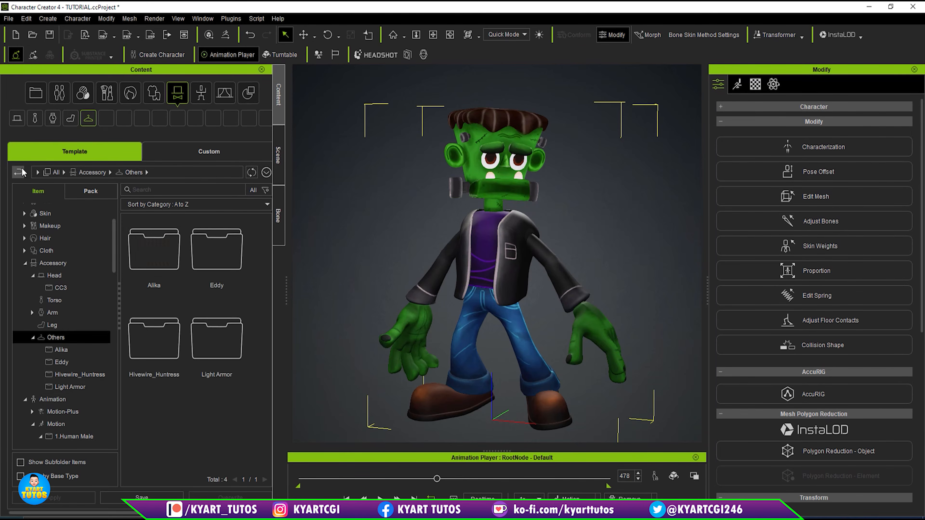
pyautogui.doubleClick(223, 257)
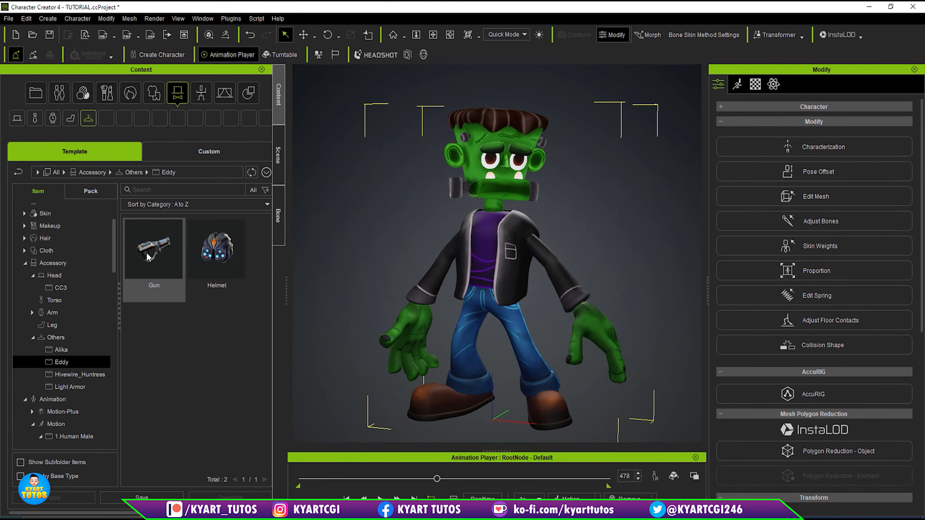
pyautogui.moveTo(144, 261); pyautogui.dragTo(414, 346)
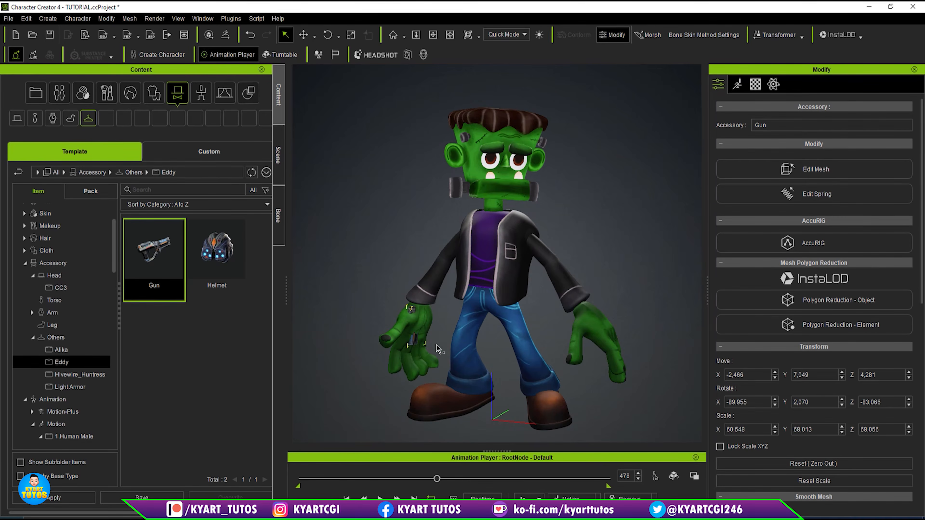
# - Examine the gun in the right hand at close range, and review its Attach settings for the parent bone
pyautogui.scroll(3, 427, 342)
pyautogui.moveTo(448, 368); pyautogui.dragTo(519, 265, button='middle')
pyautogui.scroll(1, 493, 312)
pyautogui.scroll(4, 493, 312)
pyautogui.scroll(-1, 534, 225)
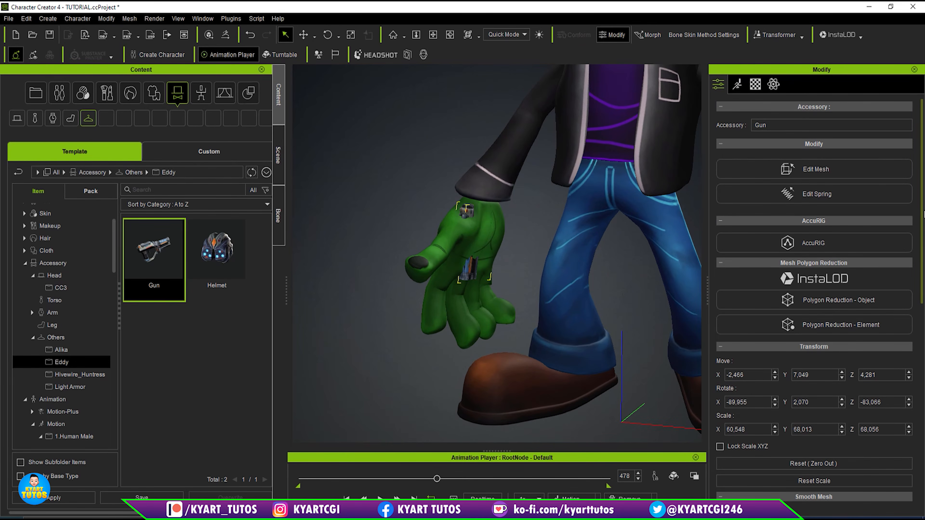
pyautogui.moveTo(923, 214); pyautogui.dragTo(922, 393)
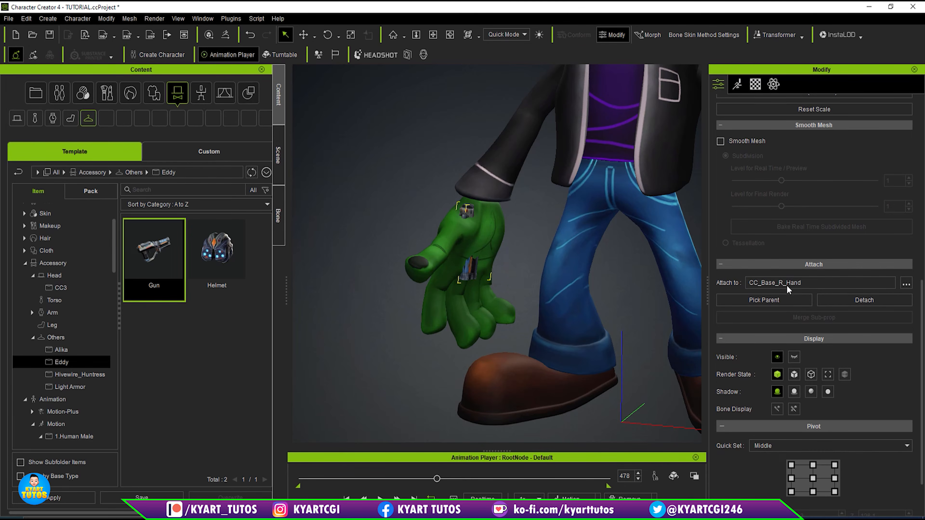
pyautogui.moveTo(512, 236)
pyautogui.mouseDown(button='middle')
pyautogui.moveTo(458, 240)
pyautogui.moveTo(528, 241)
pyautogui.mouseUp(button='middle')
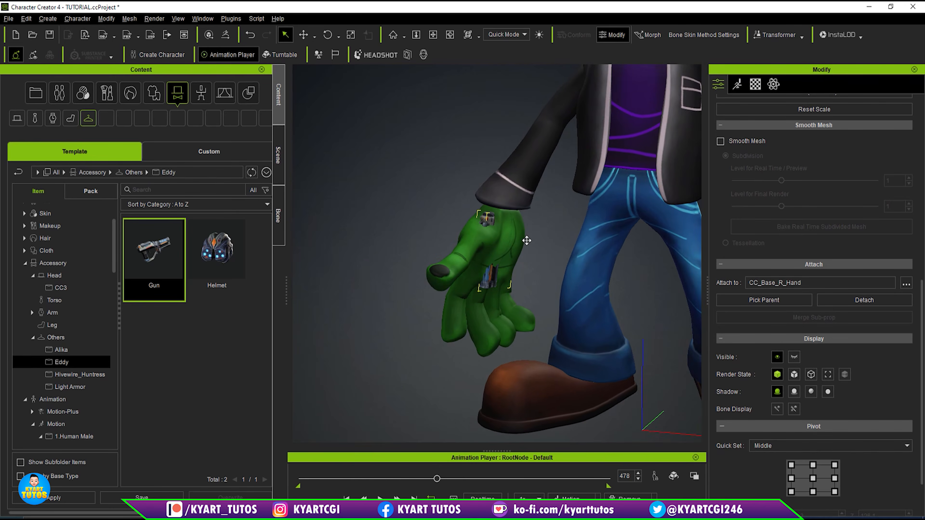
pyautogui.scroll(1, 525, 226)
pyautogui.scroll(1, 529, 238)
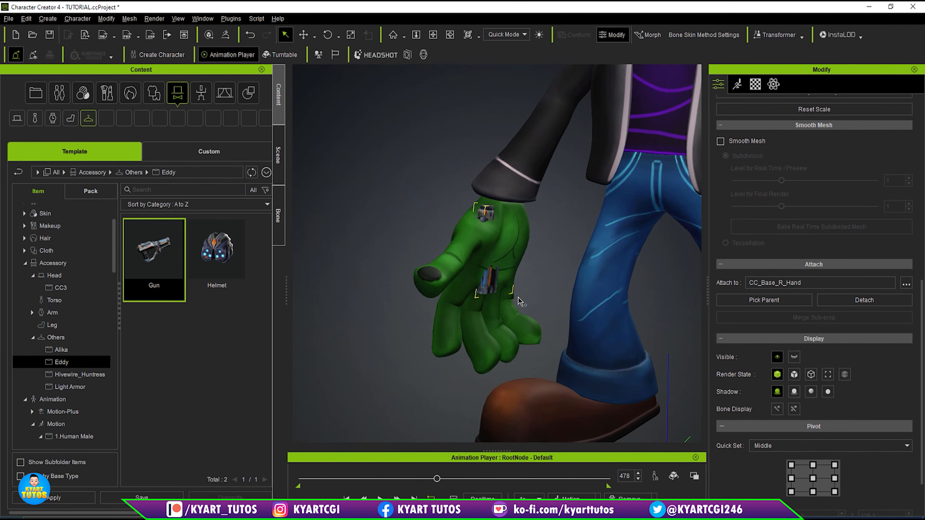
pyautogui.moveTo(518, 301); pyautogui.dragTo(512, 288, button='middle')
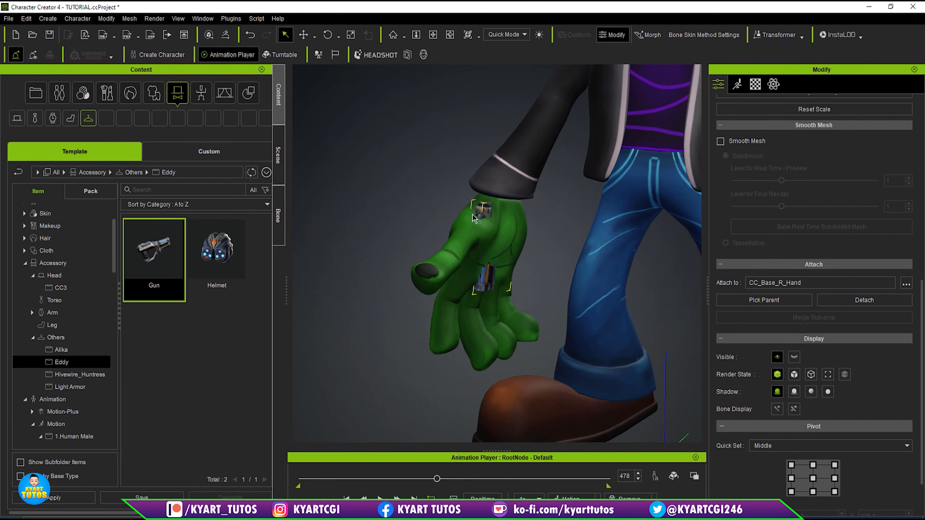
# - Enlarge the gun uniformly until it is slightly longer than the character's right hand
pyautogui.press('w')
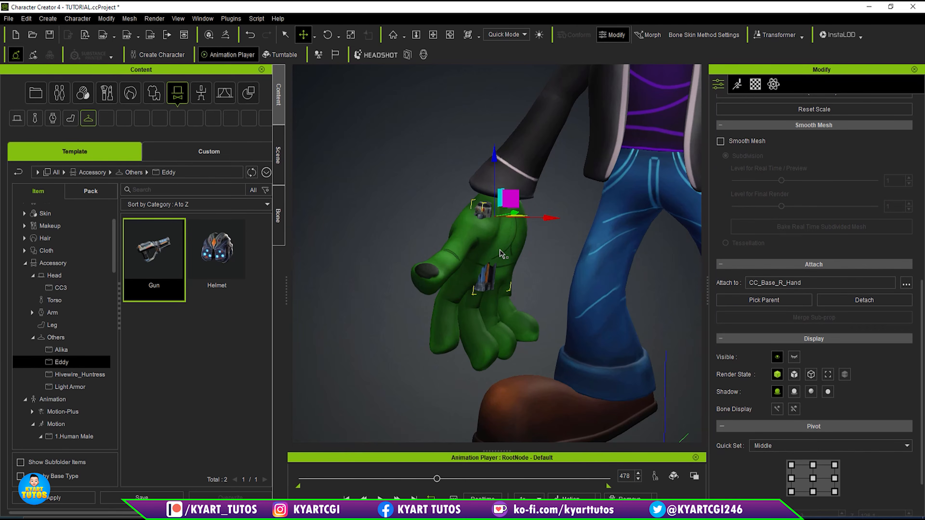
pyautogui.press('e')
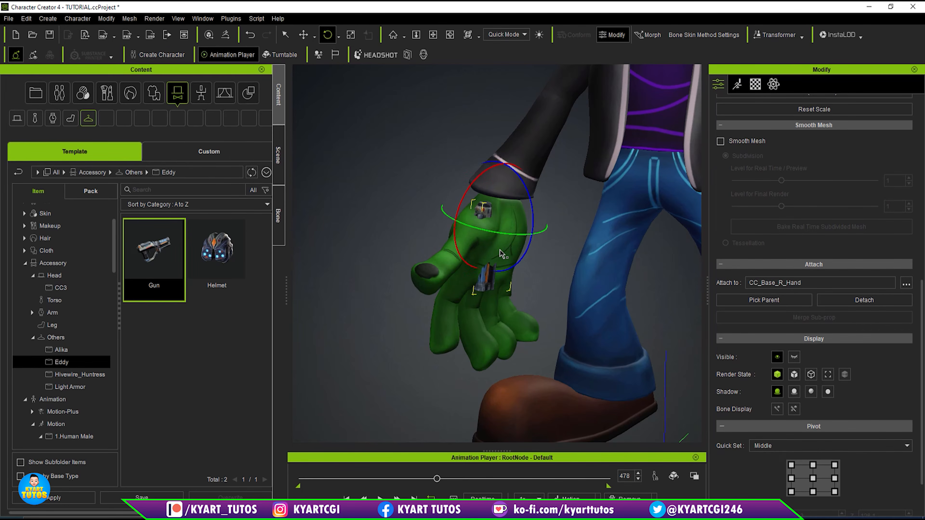
pyautogui.press('r')
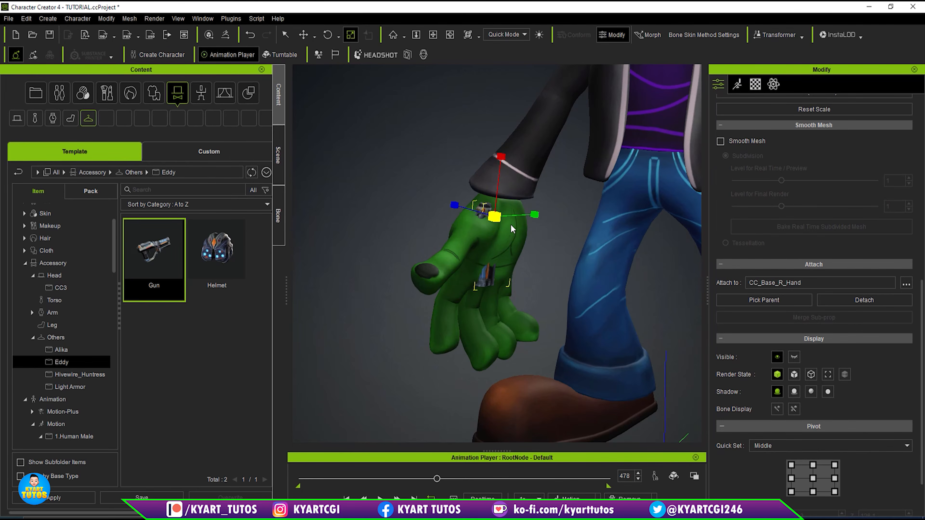
pyautogui.moveTo(495, 218); pyautogui.dragTo(422, 140)
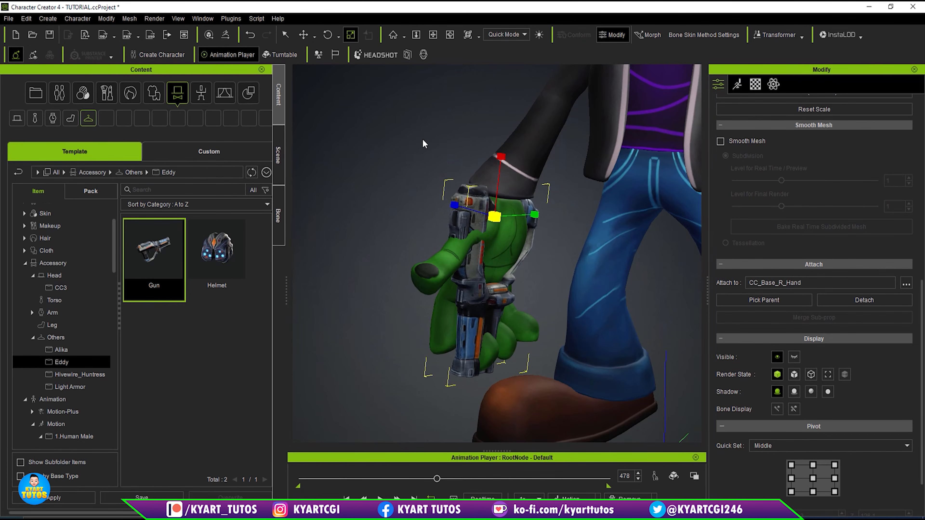
# - Move the gun down along the right hand so that its grip sits at the palm, checking from the side
pyautogui.moveTo(512, 259); pyautogui.dragTo(429, 238, button='right')
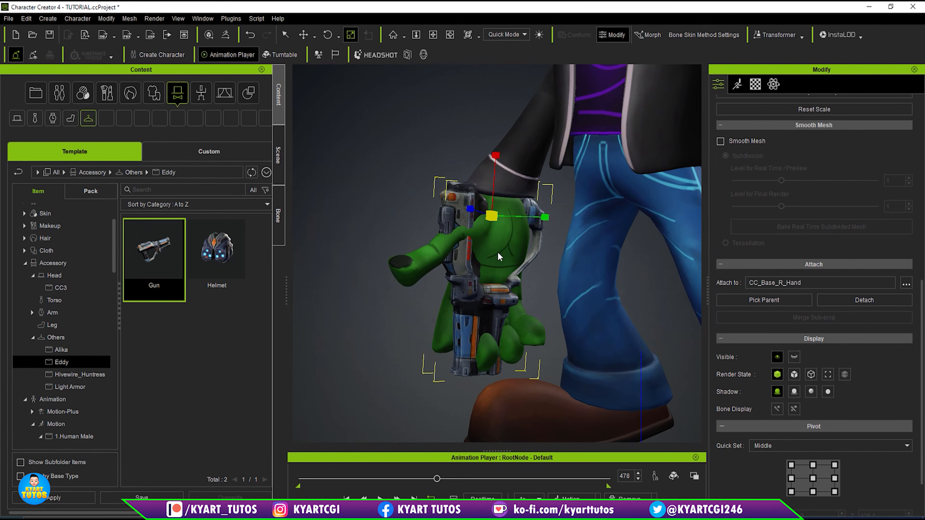
pyautogui.press('w')
pyautogui.moveTo(493, 155); pyautogui.dragTo(497, 224)
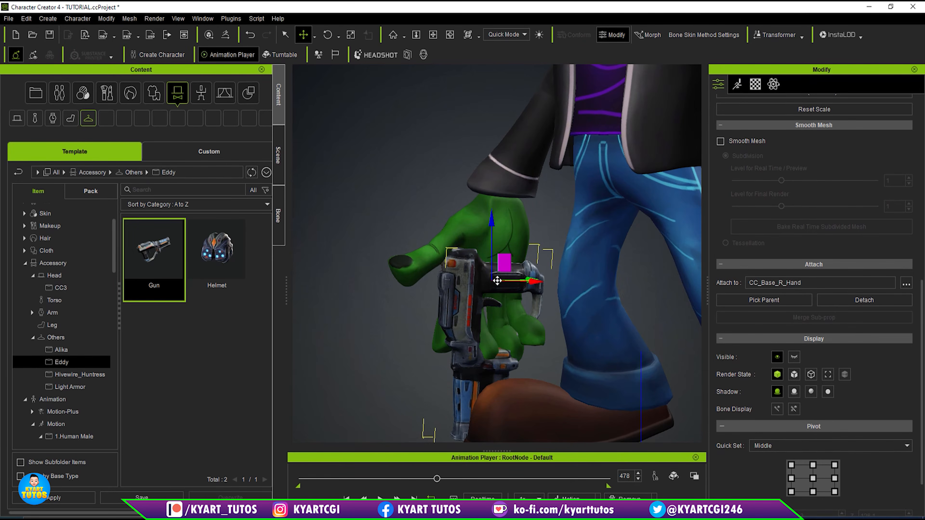
pyautogui.moveTo(487, 283); pyautogui.dragTo(301, 329, button='right')
pyautogui.moveTo(549, 301); pyautogui.dragTo(497, 331, button='right')
pyautogui.moveTo(545, 276); pyautogui.dragTo(537, 278)
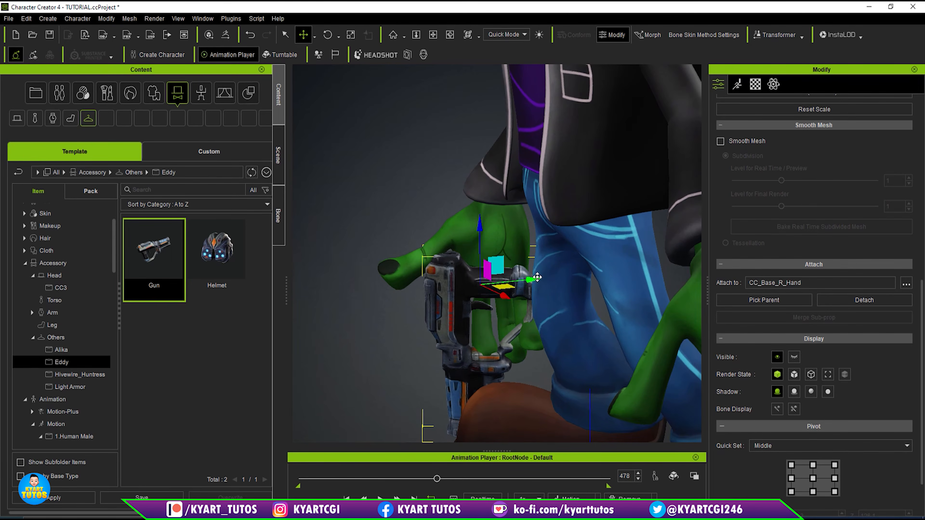
# - Rescale the gun uniformly to suit the right hand, and check its fit from the front
pyautogui.press('r')
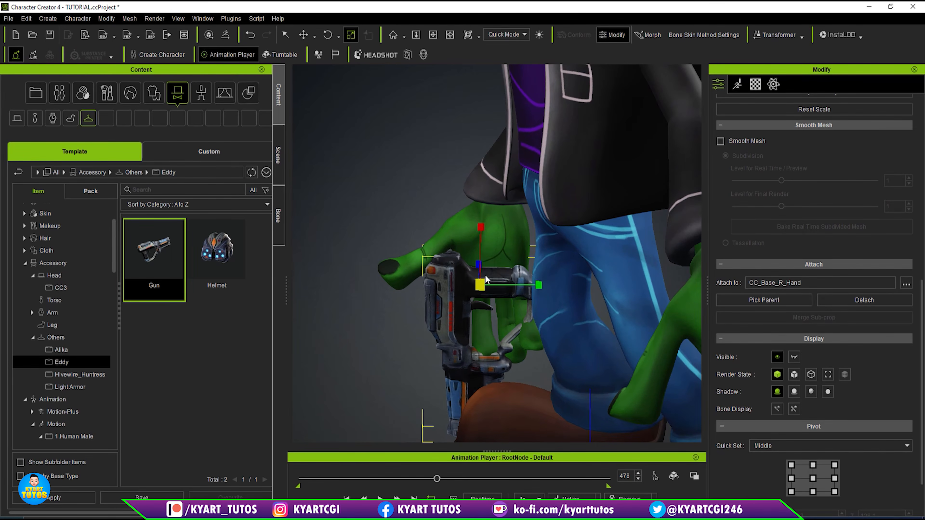
pyautogui.moveTo(481, 286); pyautogui.dragTo(542, 278)
pyautogui.press('w')
pyautogui.scroll(-2, 497, 260)
pyautogui.moveTo(493, 335); pyautogui.dragTo(581, 322, button='right')
pyautogui.moveTo(525, 247); pyautogui.dragTo(655, 239, button='right')
pyautogui.moveTo(594, 280); pyautogui.dragTo(506, 304, button='middle')
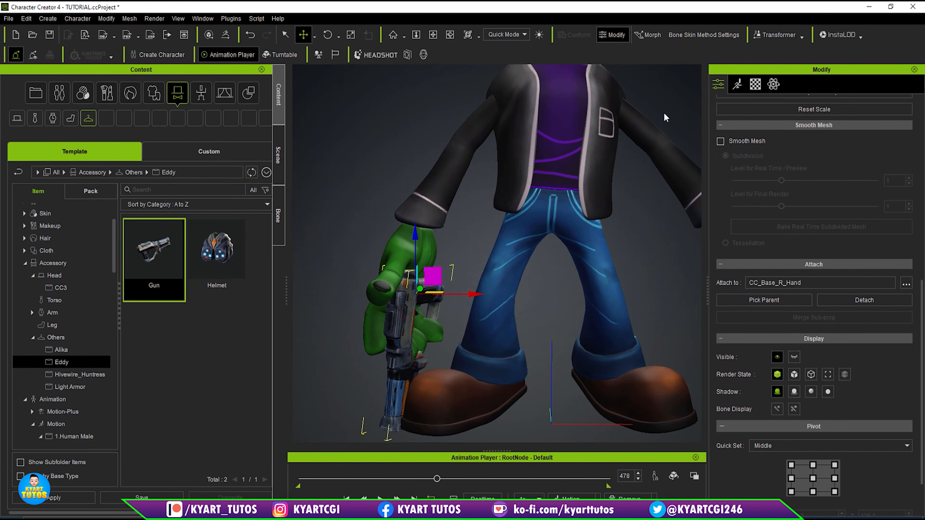
# - Select the character instead of the gun and open its Edit Pose tool
pyautogui.click(737, 84)
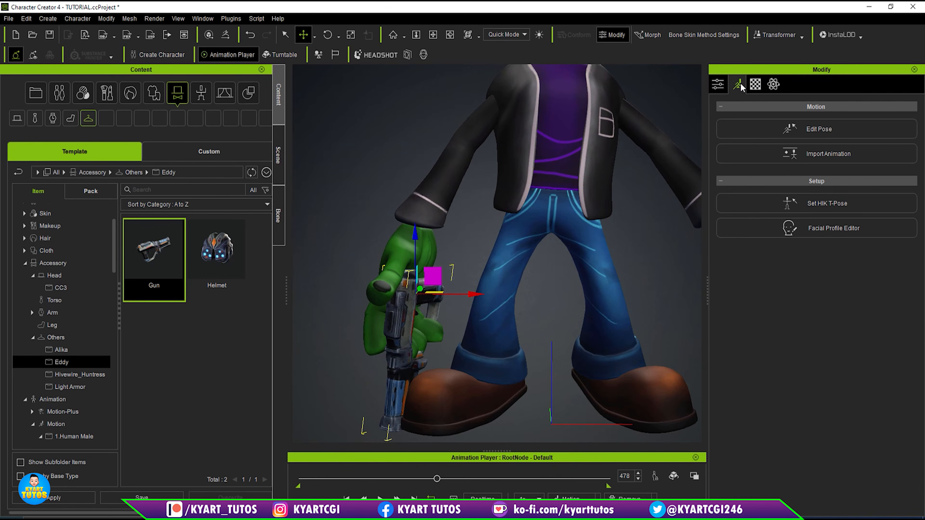
pyautogui.moveTo(630, 175); pyautogui.dragTo(617, 198, button='middle')
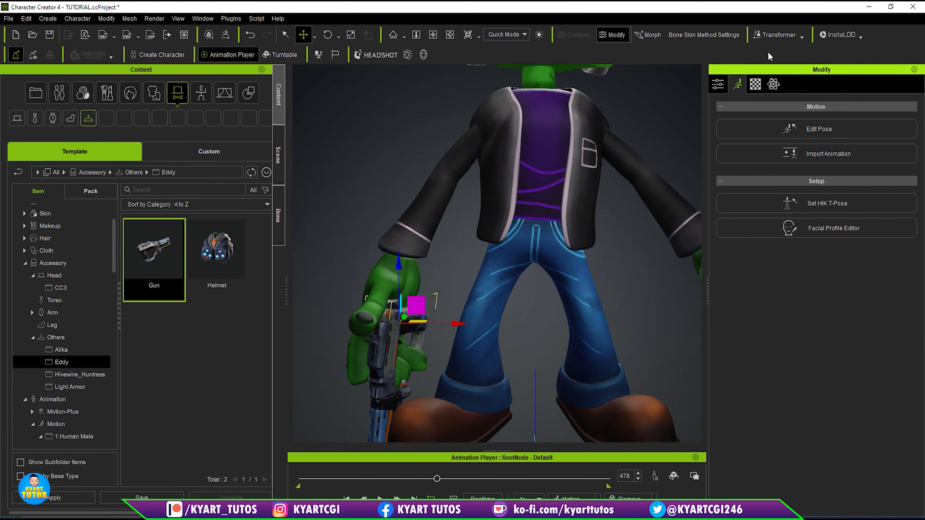
pyautogui.click(718, 84)
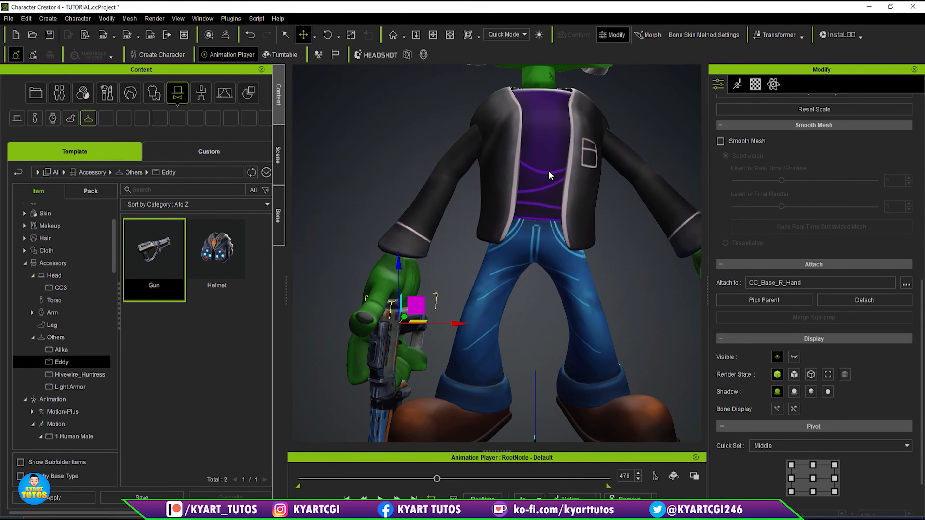
pyautogui.click(543, 150)
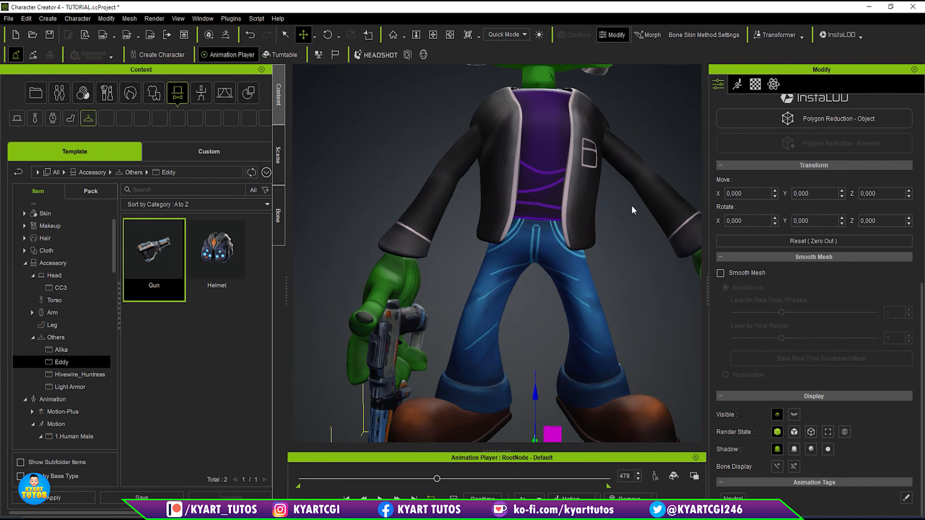
pyautogui.scroll(-4, 568, 226)
pyautogui.scroll(1, 566, 224)
pyautogui.scroll(1, 567, 224)
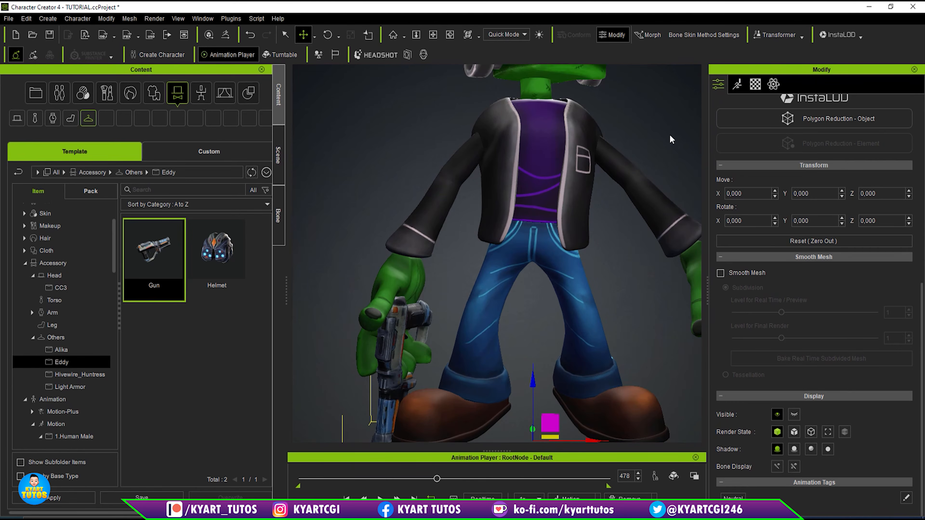
pyautogui.click(737, 85)
pyautogui.moveTo(604, 205); pyautogui.dragTo(599, 159, button='middle')
pyautogui.click(811, 134)
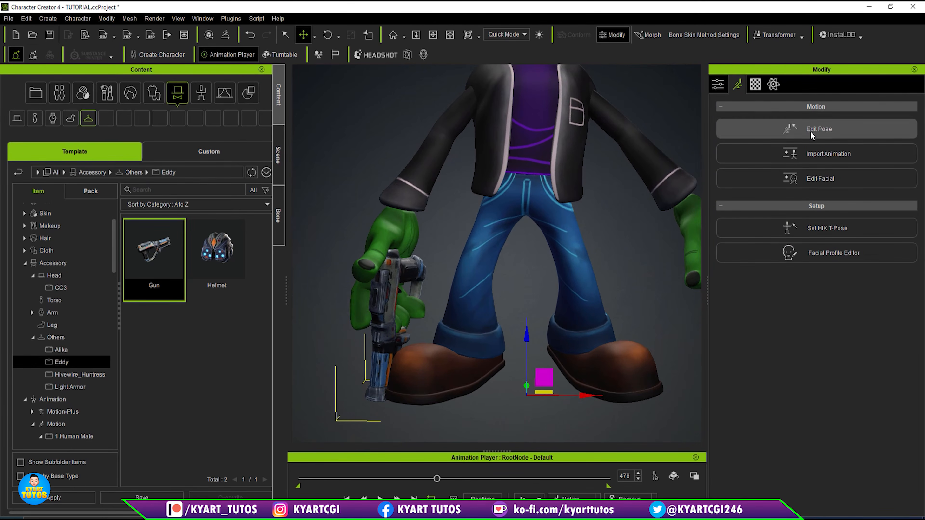
# - Rotate the right elbow in IK mode to bend the forearm slightly outward and forward together with the gun
pyautogui.moveTo(643, 295); pyautogui.dragTo(354, 257, button='right')
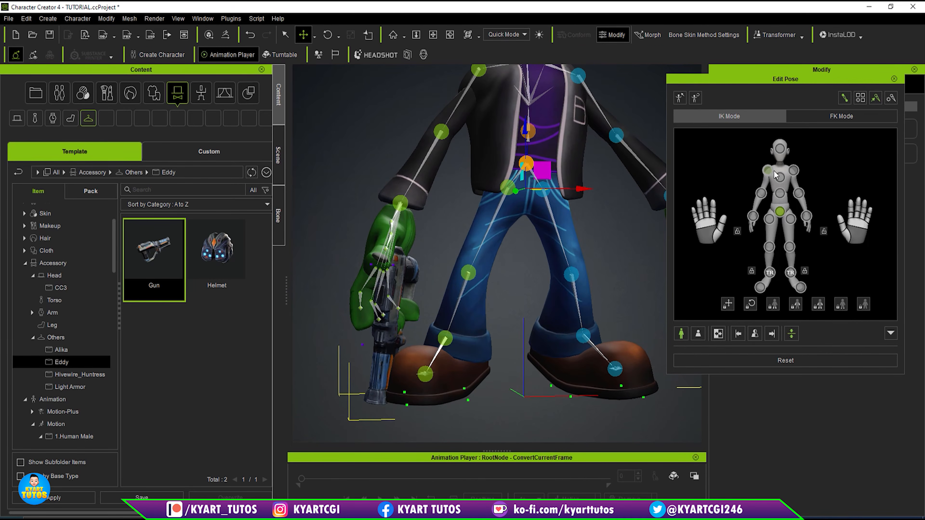
pyautogui.click(761, 193)
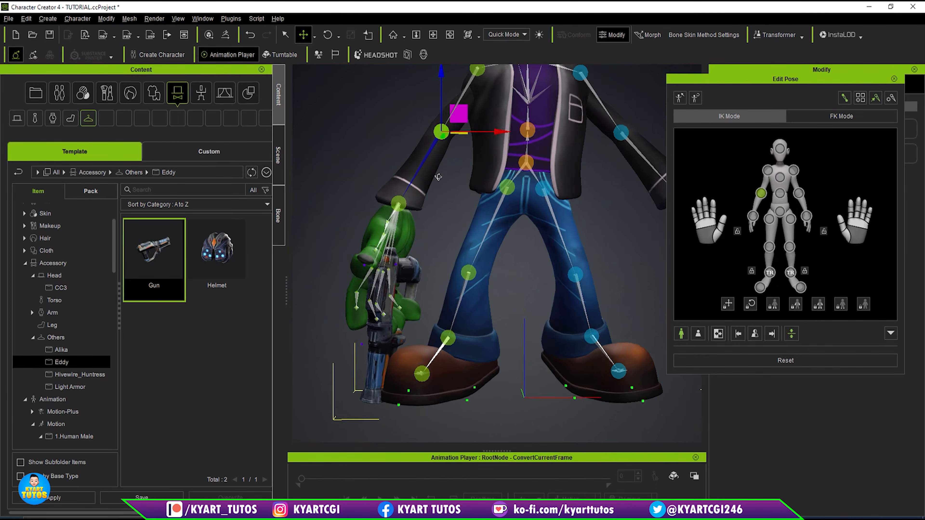
pyautogui.scroll(-3, 519, 253)
pyautogui.moveTo(520, 252); pyautogui.dragTo(517, 242, button='middle')
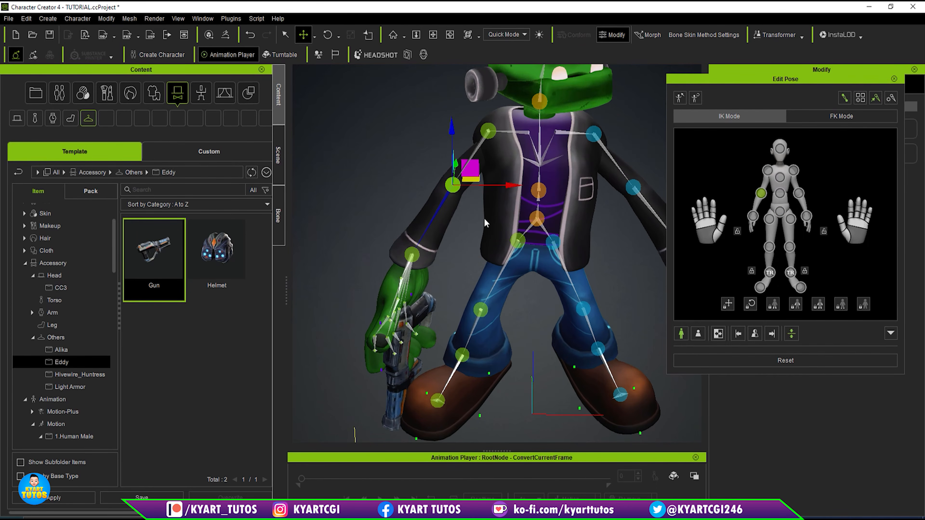
pyautogui.press('e')
pyautogui.moveTo(450, 177); pyautogui.dragTo(453, 148)
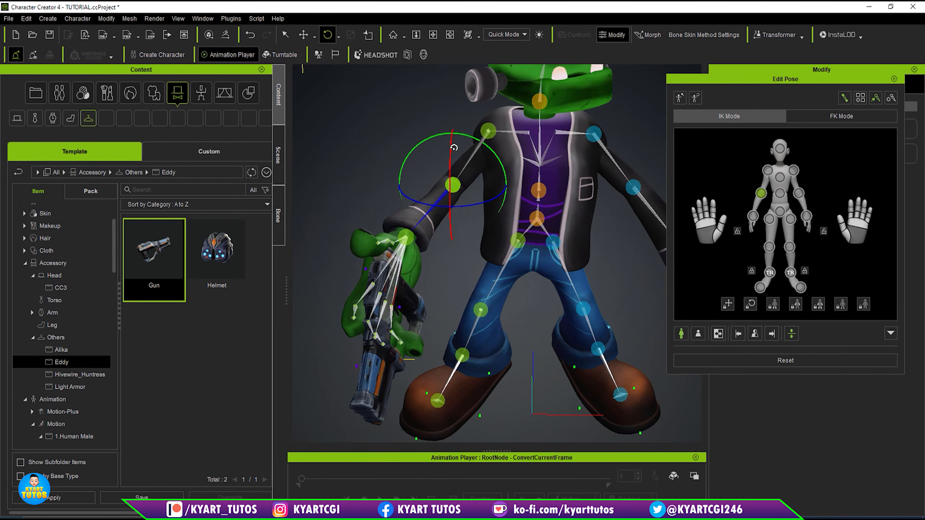
pyautogui.keyDown('alt'); pyautogui.moveTo(475, 278); pyautogui.dragTo(347, 222); pyautogui.keyUp('alt')
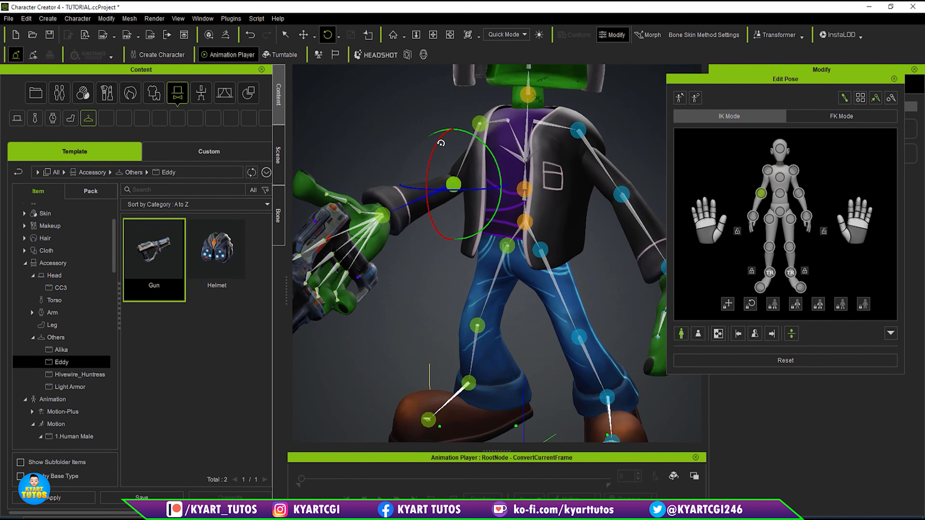
pyautogui.moveTo(435, 144); pyautogui.dragTo(435, 160)
pyautogui.keyDown('alt'); pyautogui.moveTo(434, 254); pyautogui.dragTo(495, 270); pyautogui.keyUp('alt')
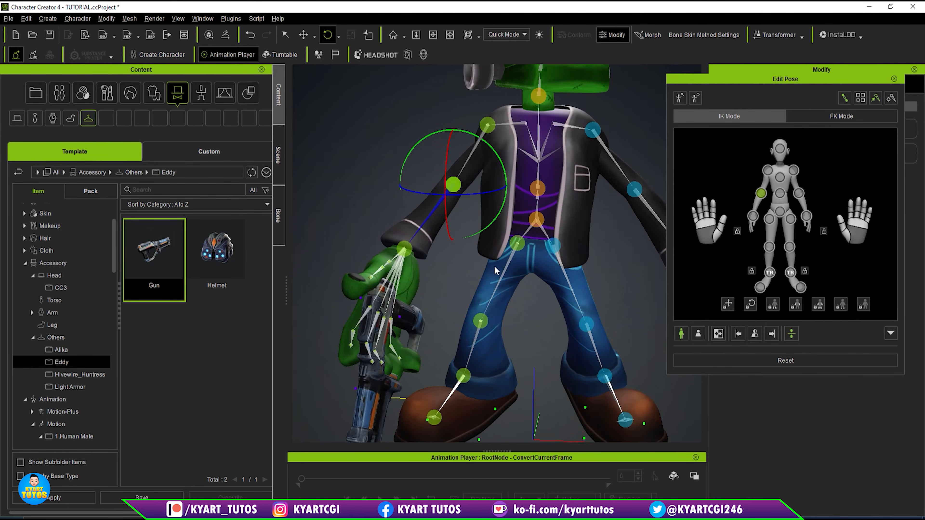
# - Rotate the right hand slightly at the wrist
pyautogui.click(404, 250)
pyautogui.moveTo(397, 230); pyautogui.dragTo(396, 227)
pyautogui.keyDown('alt'); pyautogui.moveTo(429, 256); pyautogui.dragTo(458, 308); pyautogui.keyUp('alt')
# - Curl all four fingers of the right hand around the gun grip using the Edit Pose hand control
pyautogui.scroll(3, 455, 308)
pyautogui.keyDown('alt'); pyautogui.moveTo(402, 300); pyautogui.dragTo(587, 203, button='right'); pyautogui.keyUp('alt')
pyautogui.scroll(4, 534, 248)
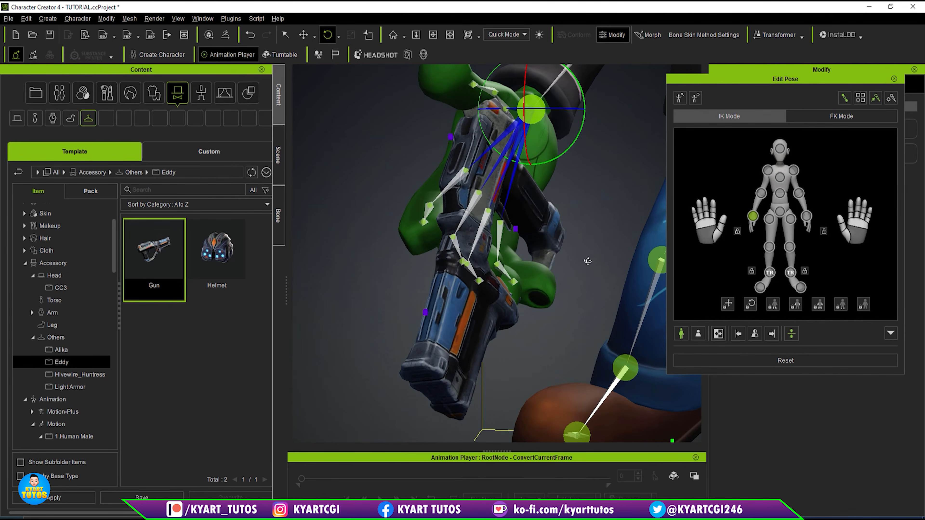
pyautogui.keyDown('alt'); pyautogui.moveTo(586, 261); pyautogui.dragTo(592, 277); pyautogui.keyUp('alt')
pyautogui.moveTo(806, 82); pyautogui.dragTo(743, 74)
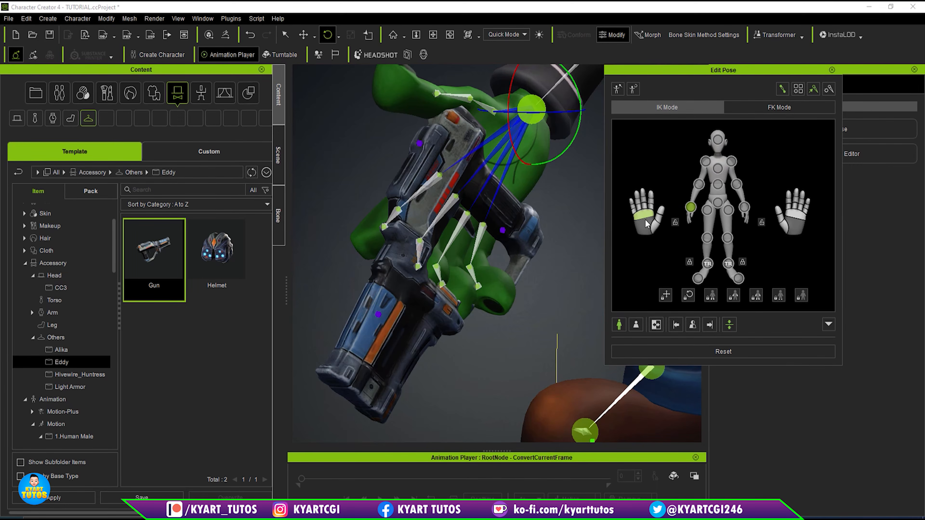
pyautogui.moveTo(645, 212); pyautogui.dragTo(645, 288)
pyautogui.moveTo(555, 248); pyautogui.dragTo(394, 258, button='right')
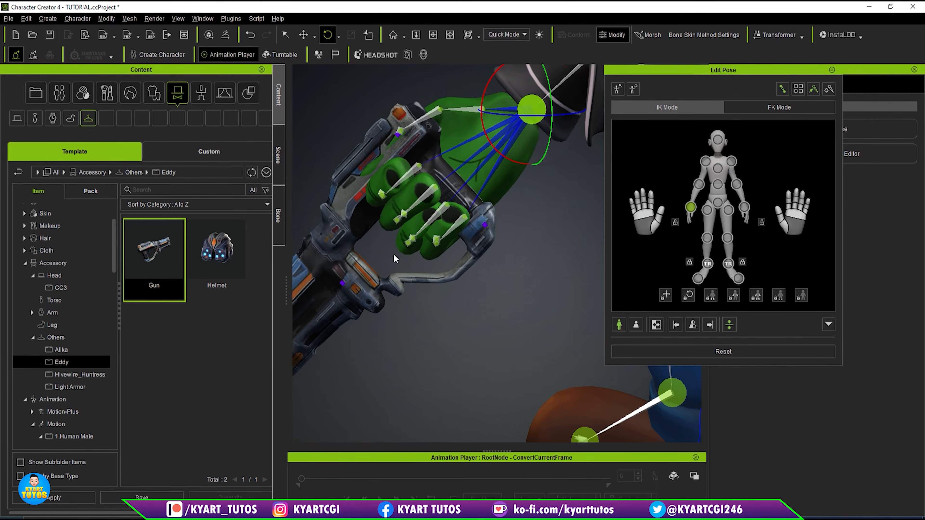
pyautogui.moveTo(518, 230); pyautogui.dragTo(561, 243, button='middle')
pyautogui.moveTo(646, 210); pyautogui.dragTo(653, 248)
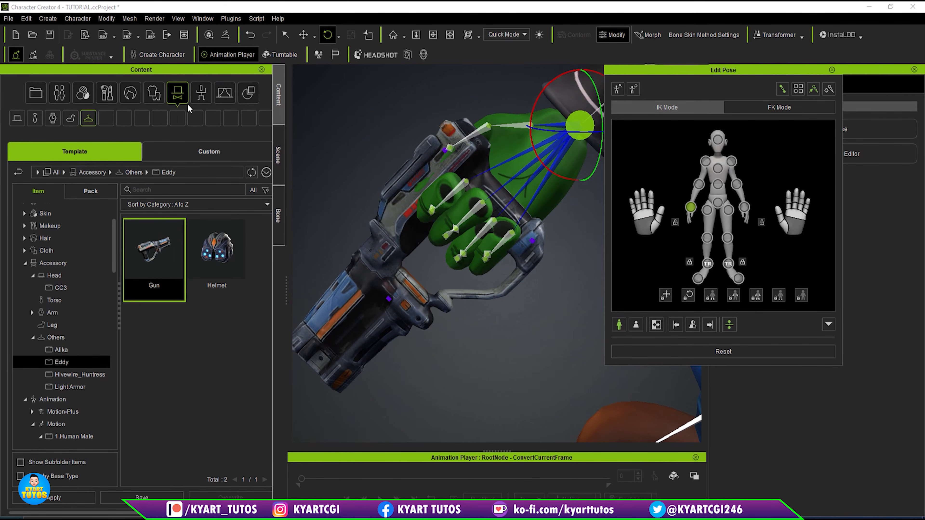
# - Apply the Grab_A gesture from the Hold gestures to the right hand only
pyautogui.click(201, 93)
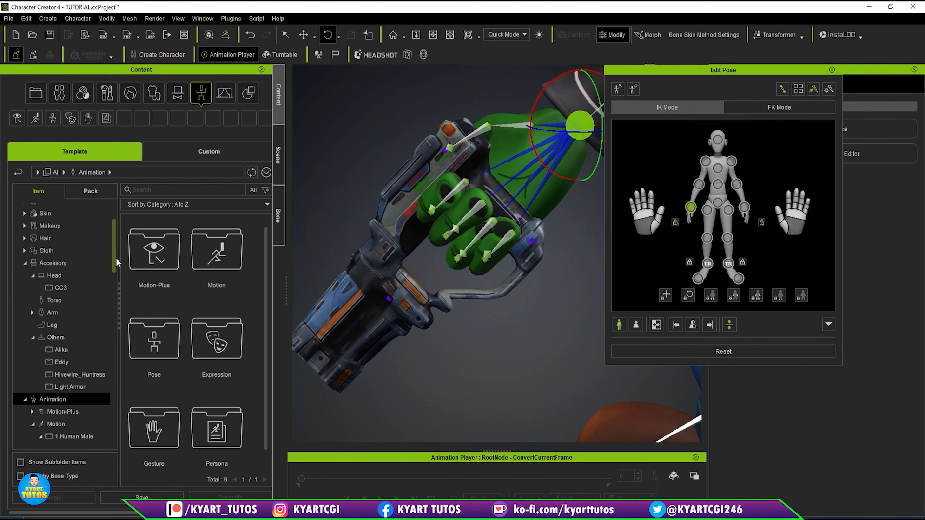
pyautogui.moveTo(116, 257); pyautogui.dragTo(115, 272)
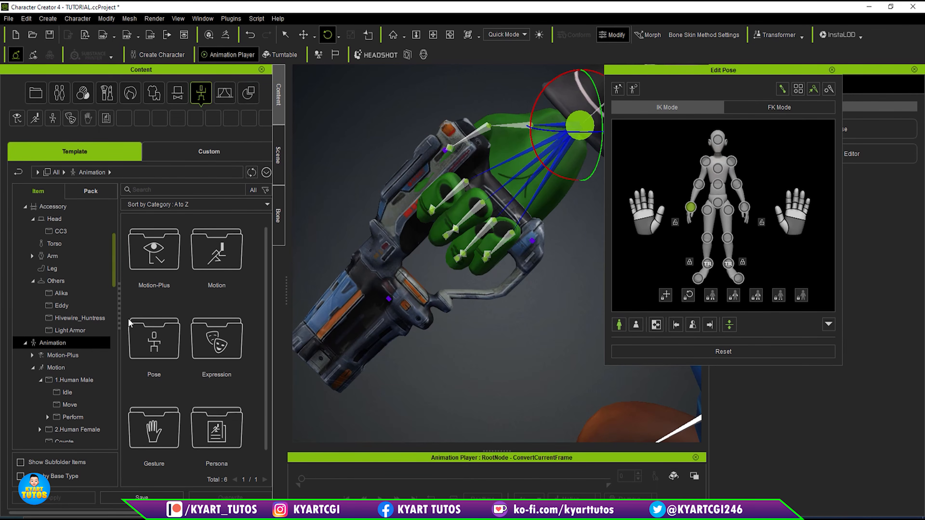
pyautogui.click(155, 442)
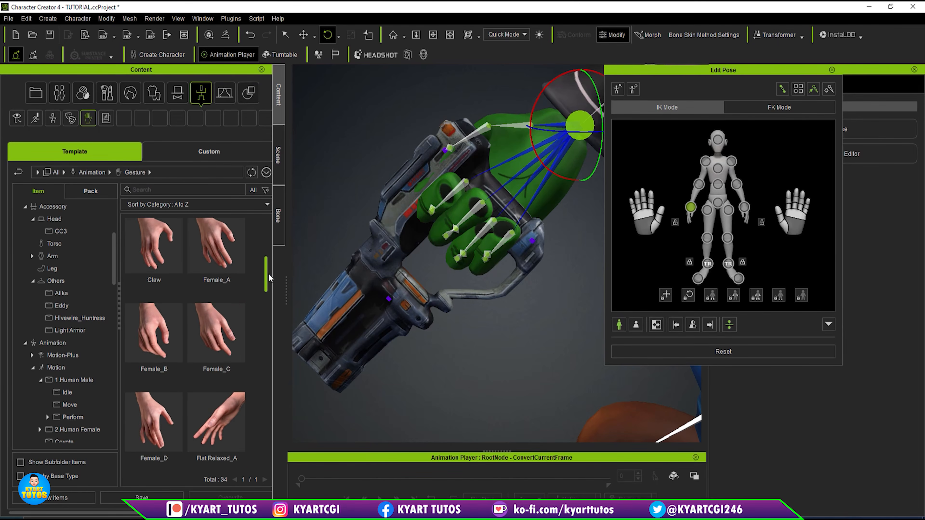
pyautogui.moveTo(269, 269)
pyautogui.mouseDown()
pyautogui.moveTo(267, 453)
pyautogui.moveTo(263, 233)
pyautogui.mouseUp()
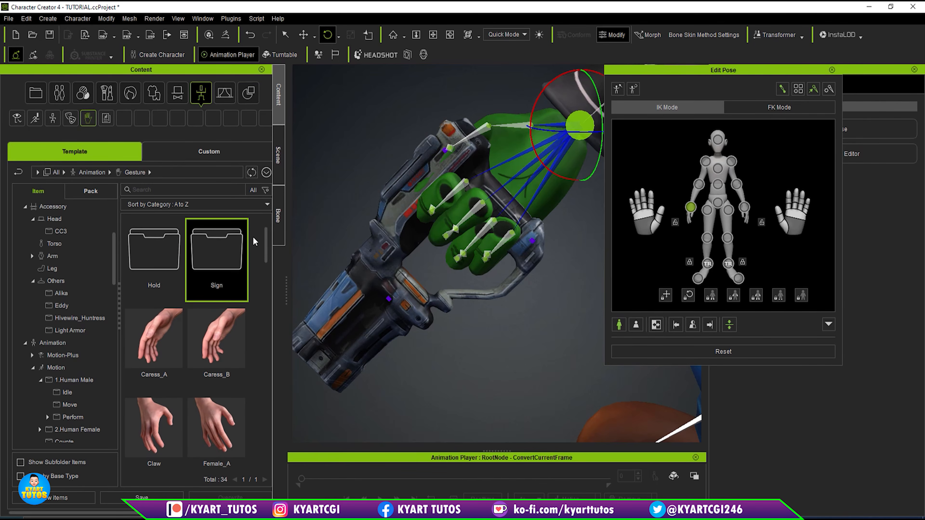
pyautogui.doubleClick(166, 251)
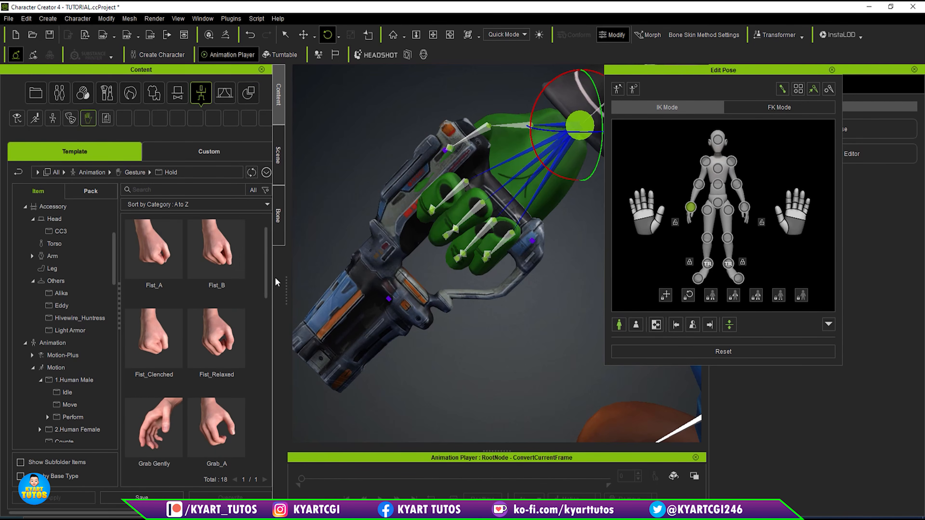
pyautogui.moveTo(267, 279); pyautogui.dragTo(266, 312)
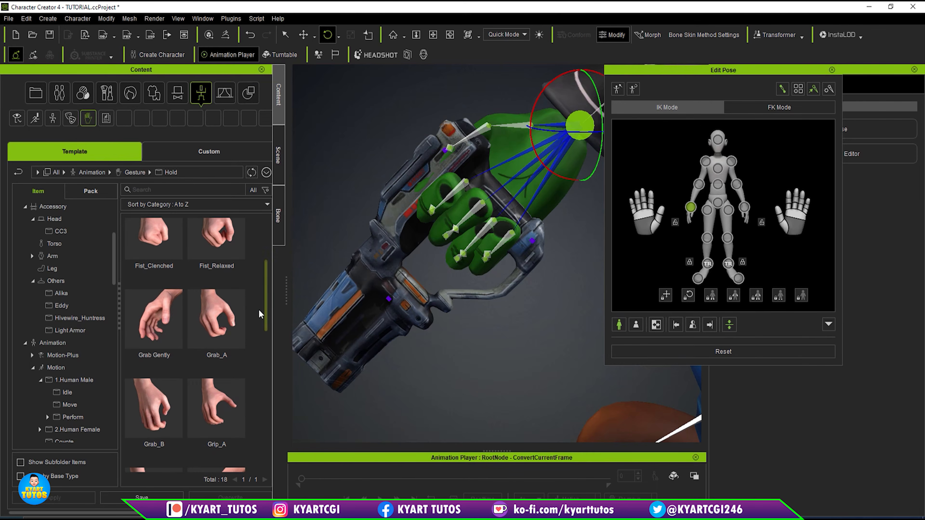
pyautogui.click(230, 318)
pyautogui.doubleClick(230, 318)
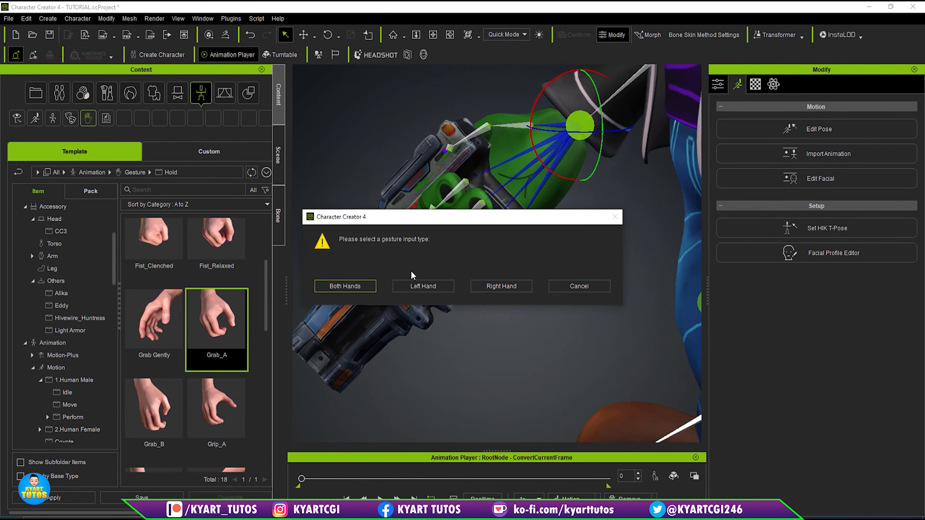
pyautogui.click(504, 291)
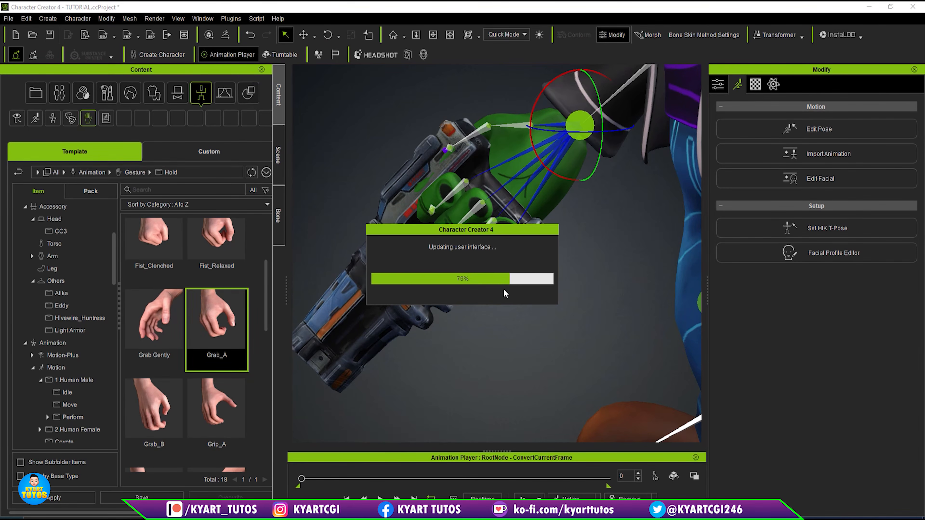
# - Reopen Edit Pose and curl the right hand's fingers further around the gun grip
pyautogui.moveTo(502, 189); pyautogui.dragTo(400, 179, button='right')
pyautogui.click(819, 128)
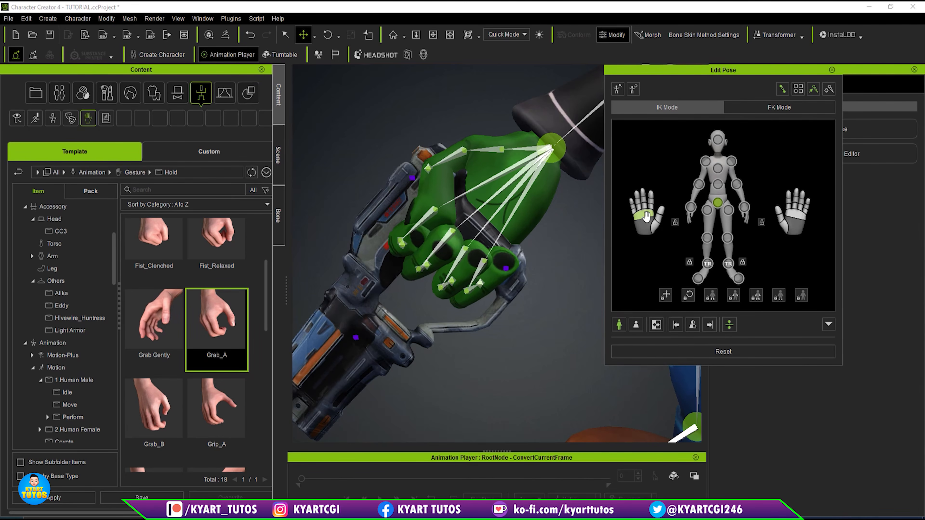
pyautogui.moveTo(646, 216); pyautogui.dragTo(647, 241)
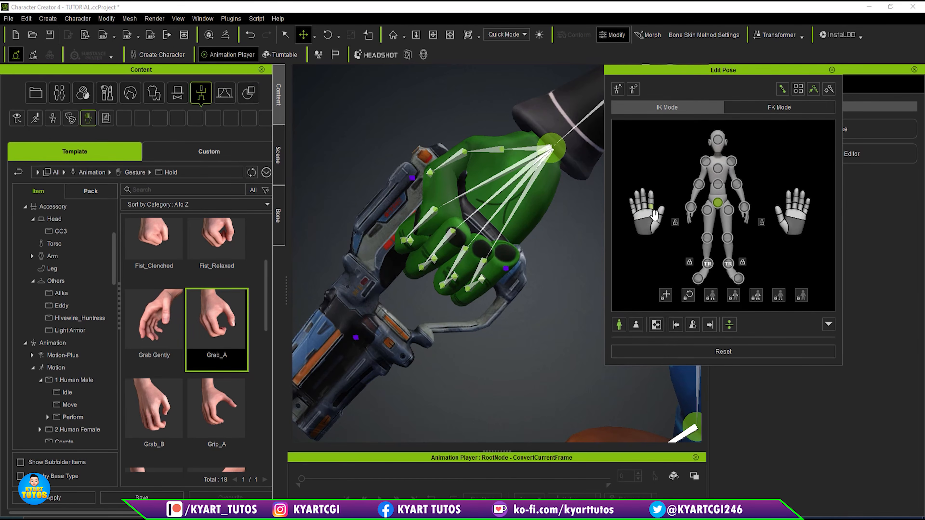
# - Rotate the right thumb's base and middle joints inward to bring the thumb over the gun grip
pyautogui.click(656, 226)
pyautogui.keyDown('alt'); pyautogui.moveTo(484, 201); pyautogui.dragTo(537, 233); pyautogui.keyUp('alt')
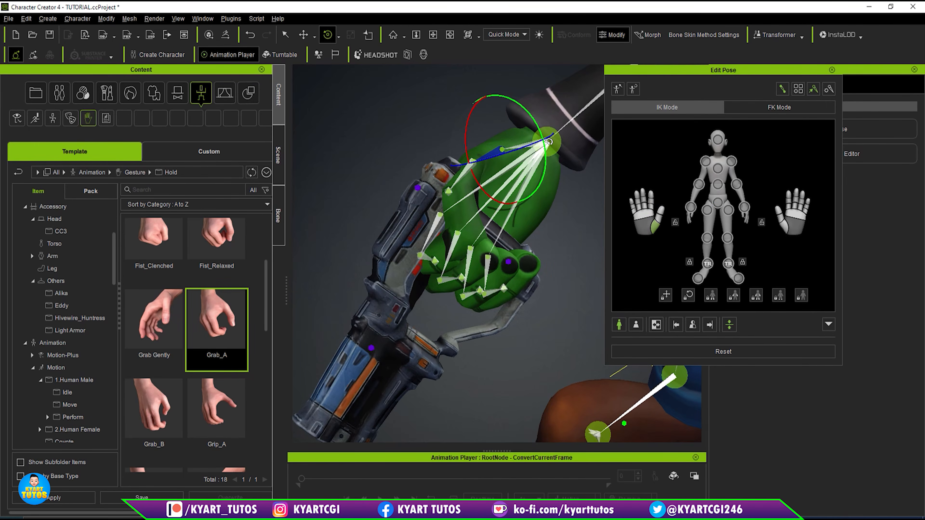
pyautogui.moveTo(527, 107)
pyautogui.mouseDown()
pyautogui.moveTo(536, 115)
pyautogui.moveTo(529, 103)
pyautogui.mouseUp()
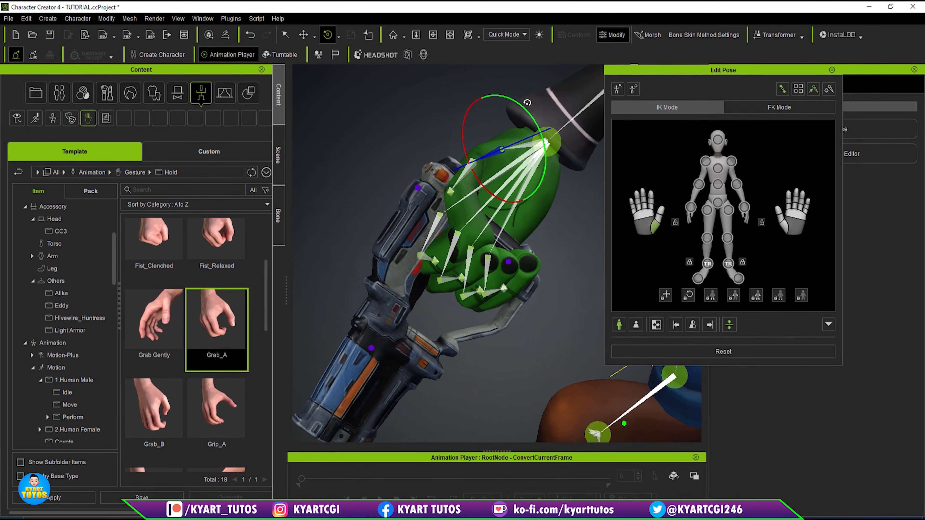
pyautogui.moveTo(462, 129); pyautogui.dragTo(514, 109)
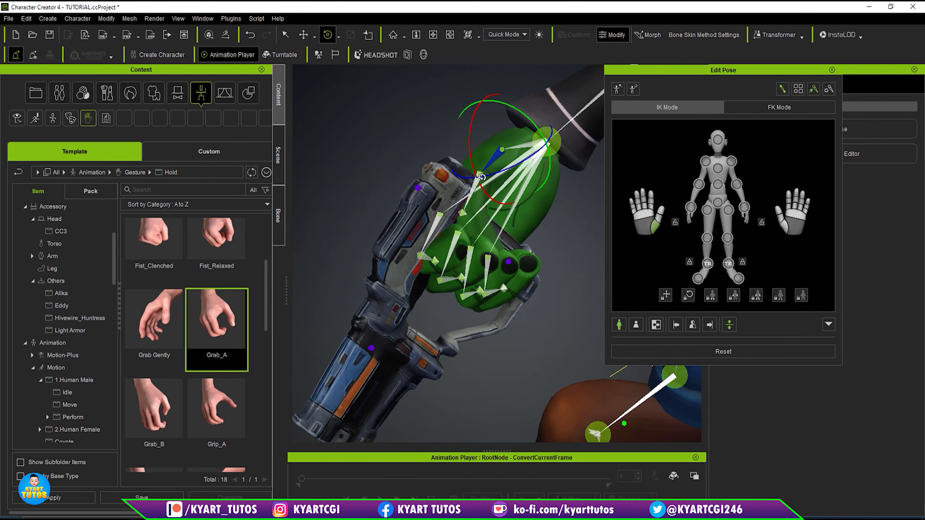
pyautogui.click(474, 192)
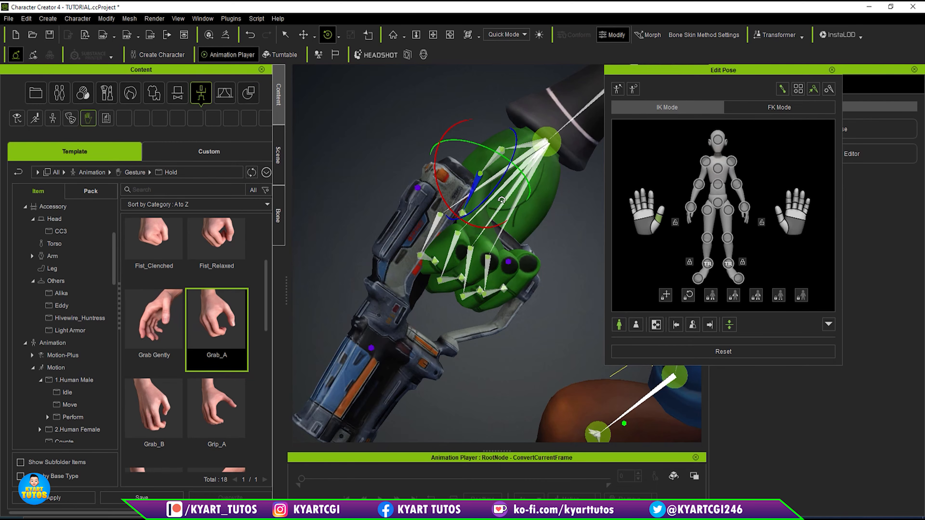
pyautogui.moveTo(497, 208); pyautogui.dragTo(502, 180, button='right')
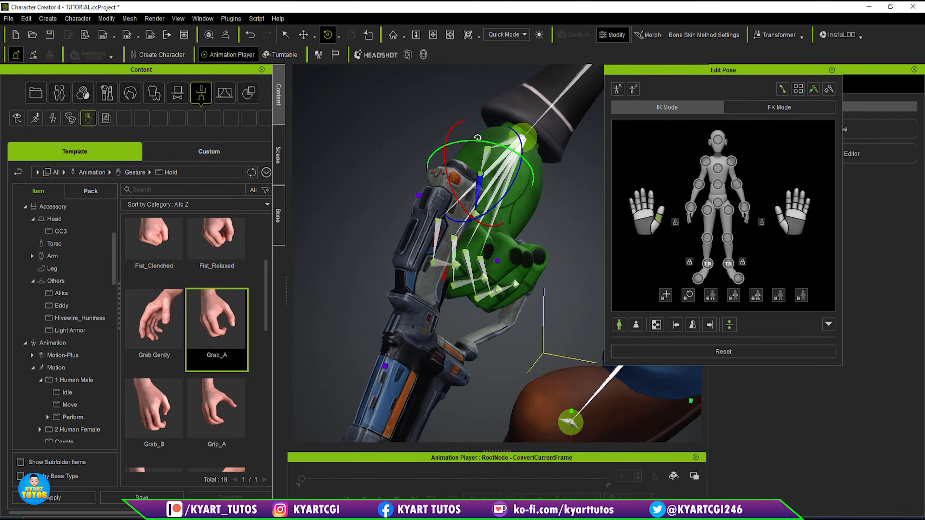
# - Rotate the right thumb's base joint further inward and close the right hand's fingers tighter on the grip
pyautogui.click(506, 148)
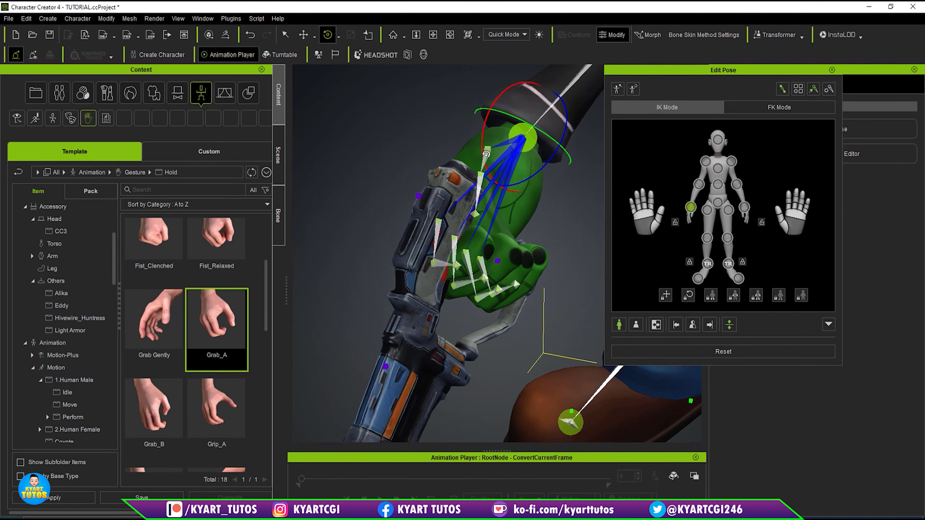
pyautogui.click(486, 154)
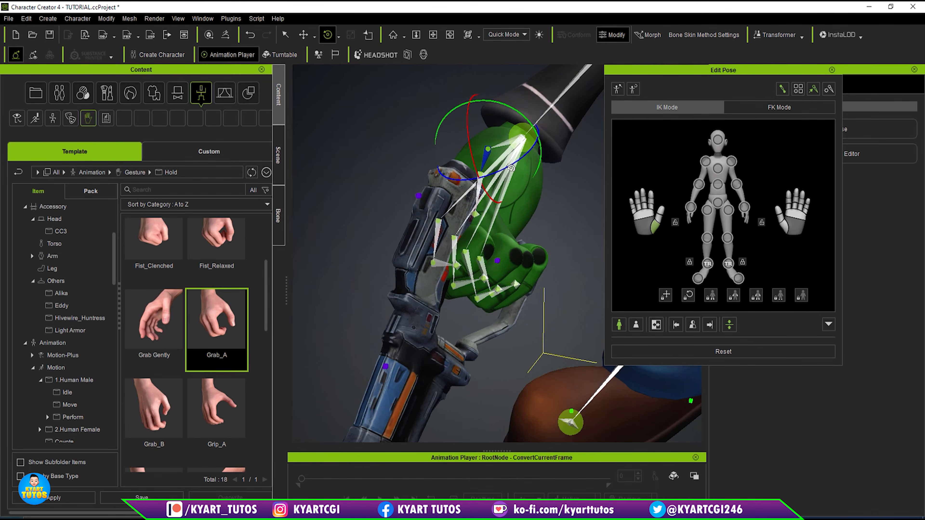
pyautogui.moveTo(512, 166); pyautogui.dragTo(514, 163)
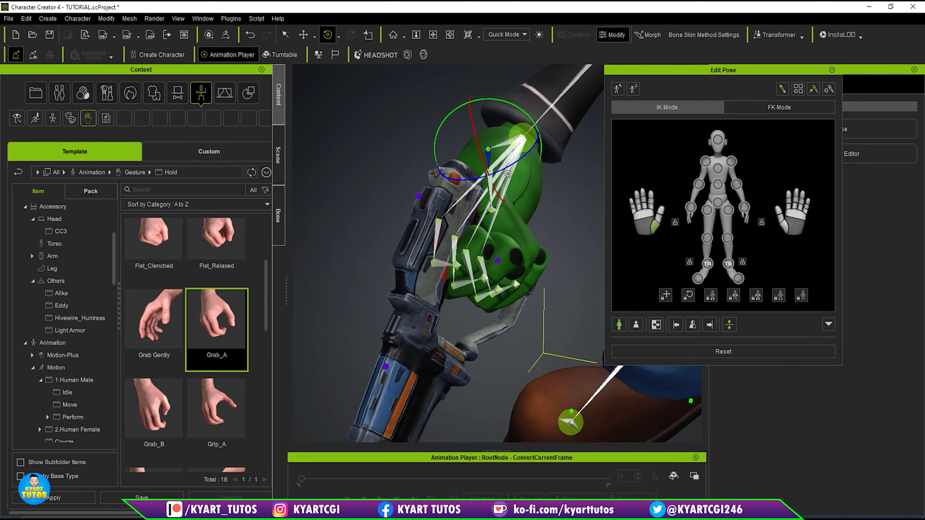
pyautogui.moveTo(505, 298); pyautogui.dragTo(375, 270, button='right')
pyautogui.moveTo(641, 217); pyautogui.dragTo(645, 303)
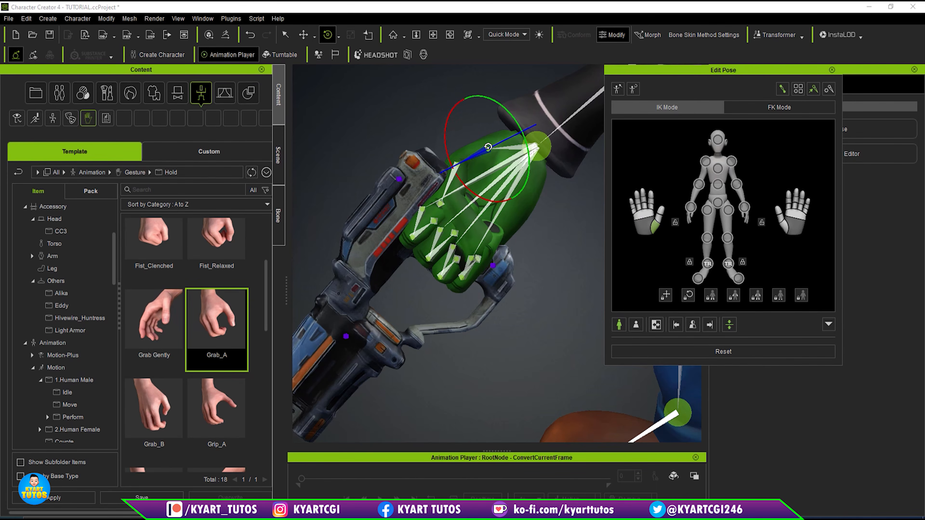
# - Rotate the right thumb's base joint slightly to refine its wrap around the gun grip, and finish editing the pose
pyautogui.moveTo(489, 147); pyautogui.dragTo(499, 141)
pyautogui.keyDown('alt'); pyautogui.moveTo(500, 193); pyautogui.dragTo(612, 324); pyautogui.keyUp('alt')
pyautogui.keyDown('alt'); pyautogui.moveTo(556, 241); pyautogui.dragTo(577, 219); pyautogui.keyUp('alt')
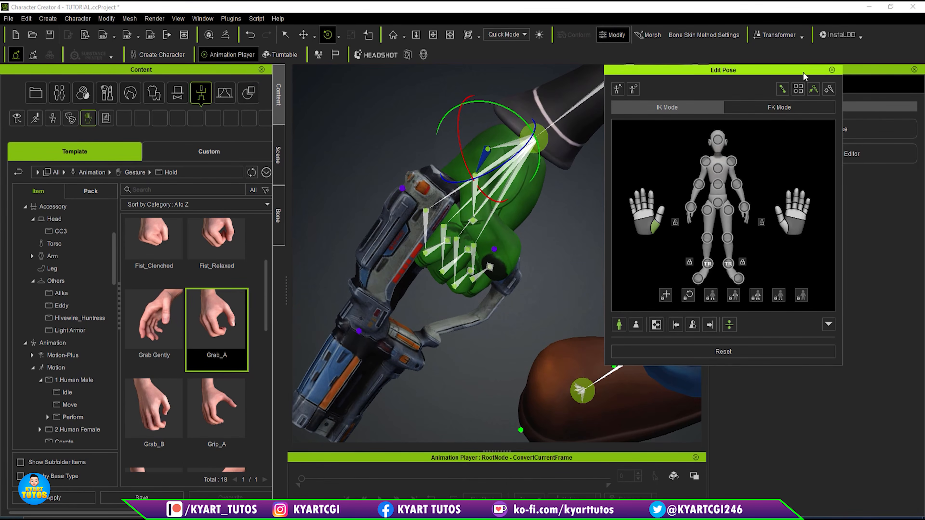
pyautogui.moveTo(812, 75); pyautogui.dragTo(840, 77)
pyautogui.click(868, 72)
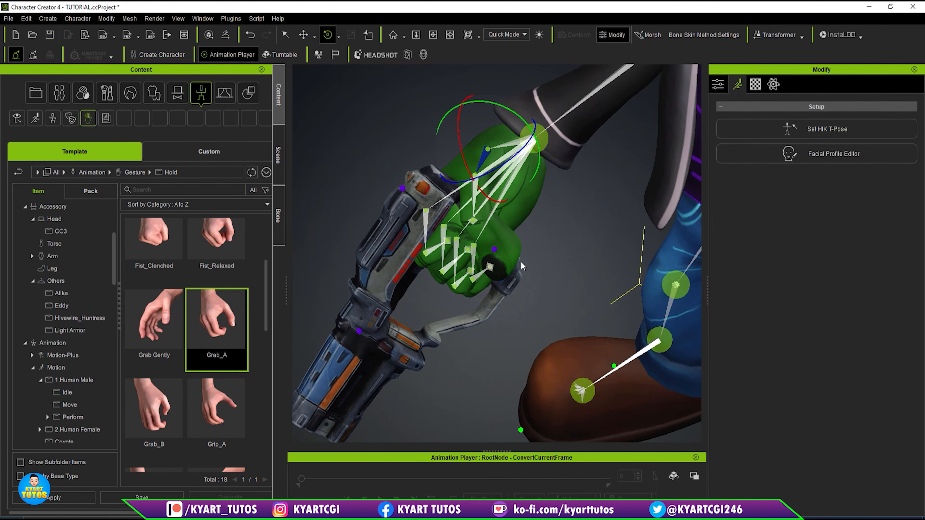
# - Move the gun accessory slightly to seat its grip in the right hand and fine-tune the gun's scale
pyautogui.keyDown('alt'); pyautogui.moveTo(441, 300); pyautogui.dragTo(358, 247); pyautogui.keyUp('alt')
pyautogui.press('w')
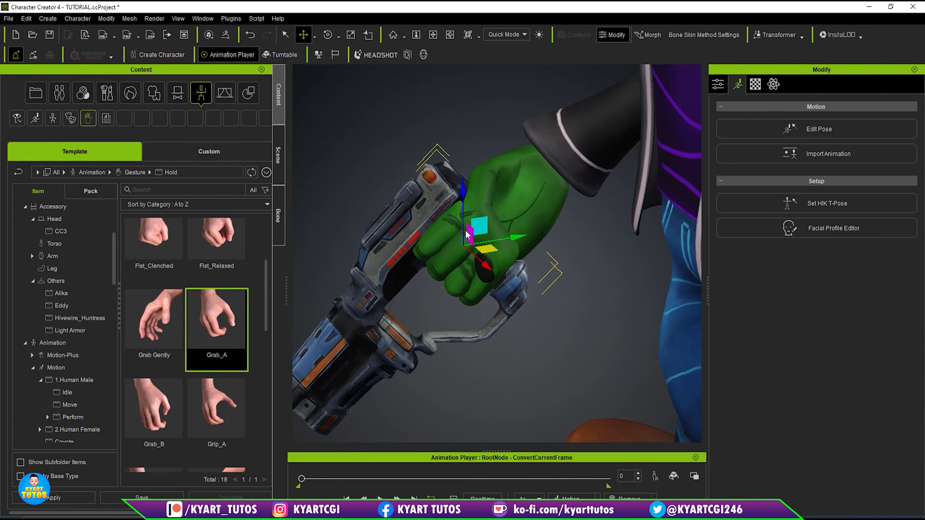
pyautogui.keyDown('alt'); pyautogui.moveTo(481, 280); pyautogui.dragTo(451, 268); pyautogui.keyUp('alt')
pyautogui.moveTo(480, 226); pyautogui.dragTo(472, 226)
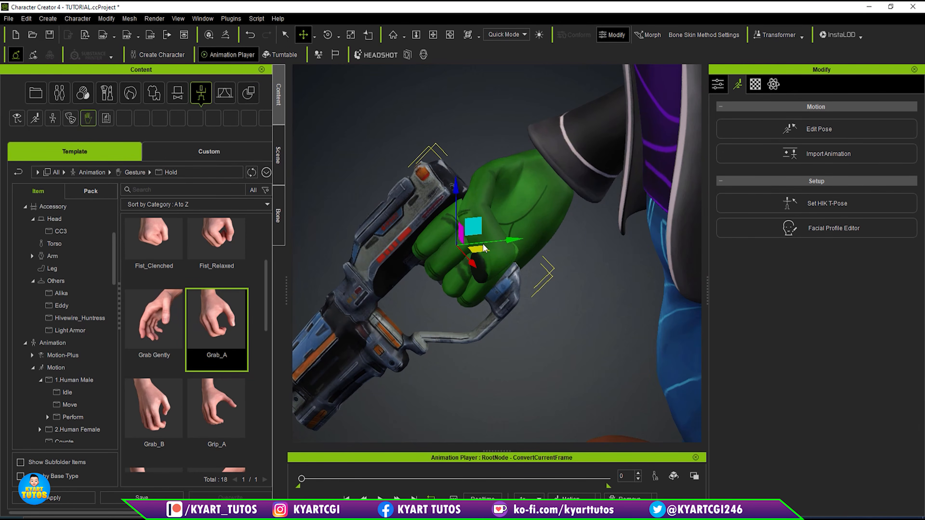
pyautogui.press('r')
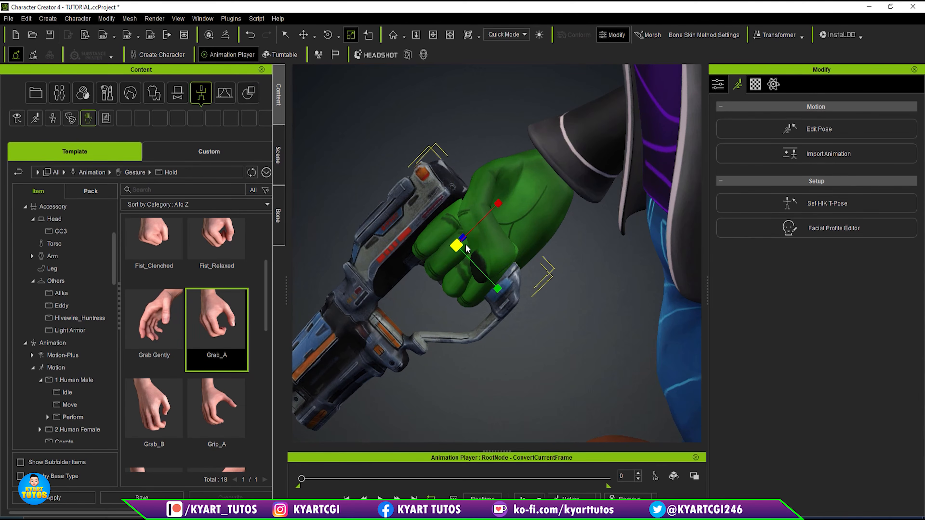
pyautogui.moveTo(466, 245); pyautogui.dragTo(483, 214)
pyautogui.press('w')
pyautogui.keyDown('alt'); pyautogui.moveTo(478, 288); pyautogui.dragTo(668, 268); pyautogui.keyUp('alt')
pyautogui.keyDown('alt'); pyautogui.moveTo(517, 240); pyautogui.dragTo(496, 184); pyautogui.keyUp('alt')
# - Play the animation with the whole character in view and examine the gun in the right hand from several angles
pyautogui.scroll(-4, 495, 185)
pyautogui.keyDown('alt'); pyautogui.moveTo(515, 295); pyautogui.dragTo(353, 347, button='middle'); pyautogui.keyUp('alt')
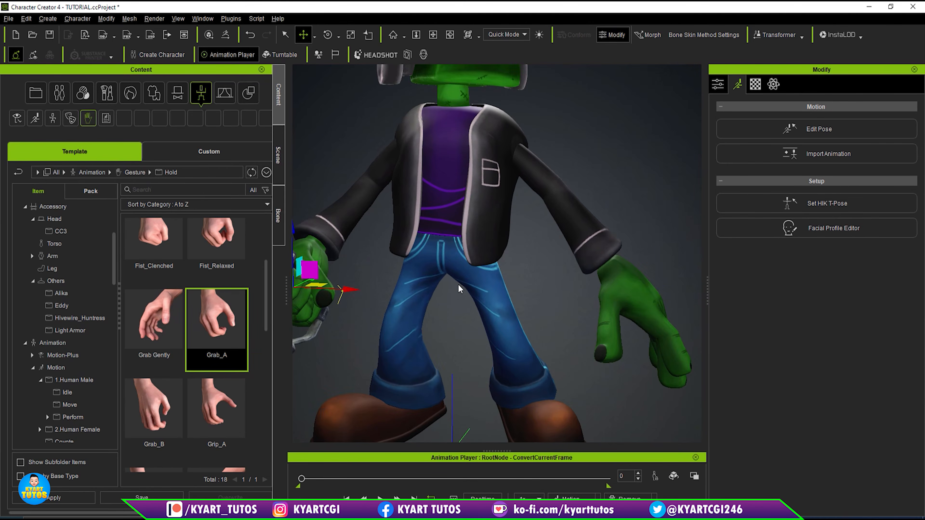
pyautogui.scroll(-3, 457, 282)
pyautogui.keyDown('alt'); pyautogui.moveTo(447, 312); pyautogui.dragTo(551, 303, button='middle'); pyautogui.keyUp('alt')
pyautogui.keyDown('alt'); pyautogui.moveTo(553, 306); pyautogui.dragTo(556, 277); pyautogui.keyUp('alt')
pyautogui.keyDown('alt'); pyautogui.moveTo(550, 257); pyautogui.dragTo(517, 273, button='middle'); pyautogui.keyUp('alt')
pyautogui.scroll(-3, 545, 246)
pyautogui.keyDown('alt'); pyautogui.moveTo(667, 134); pyautogui.dragTo(640, 137, button='middle'); pyautogui.keyUp('alt')
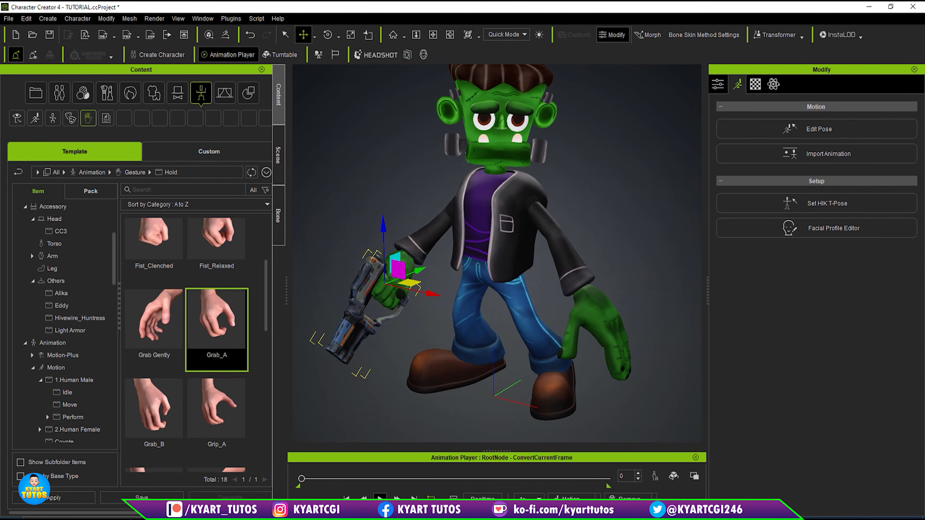
pyautogui.press('space')
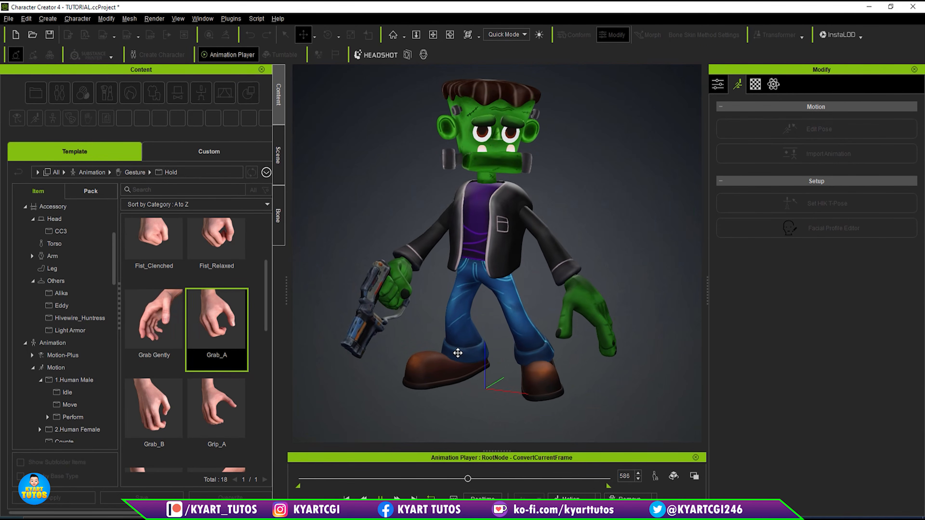
pyautogui.press('space')
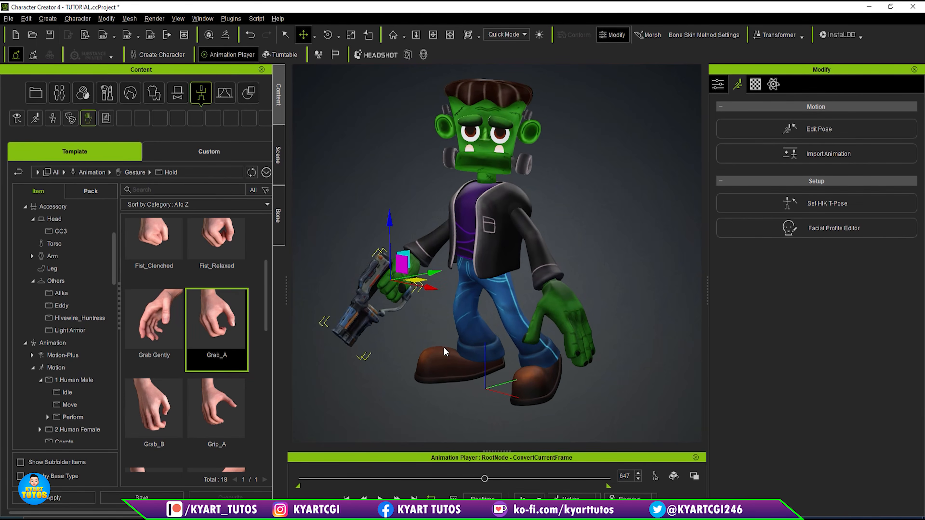
pyautogui.moveTo(508, 233); pyautogui.dragTo(563, 221, button='right')
pyautogui.moveTo(563, 221); pyautogui.dragTo(567, 238, button='middle')
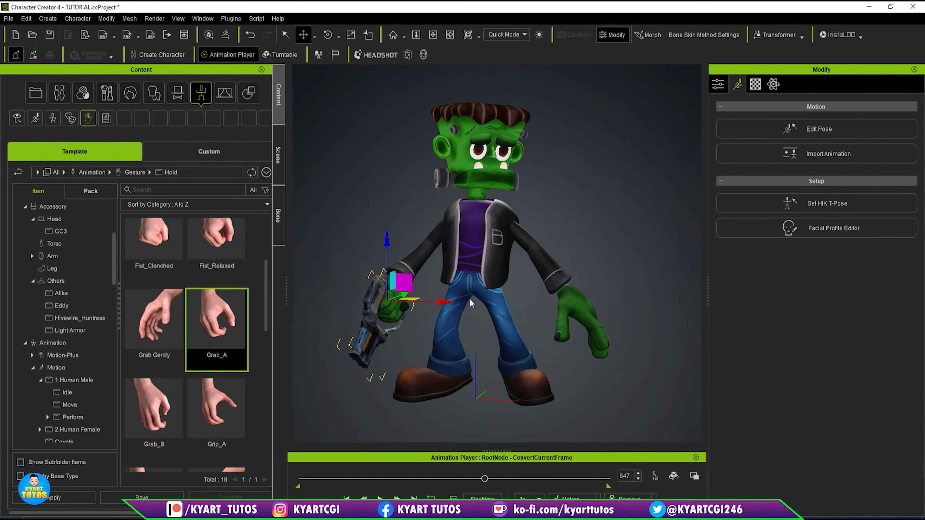
pyautogui.moveTo(587, 317); pyautogui.dragTo(602, 301, button='right')
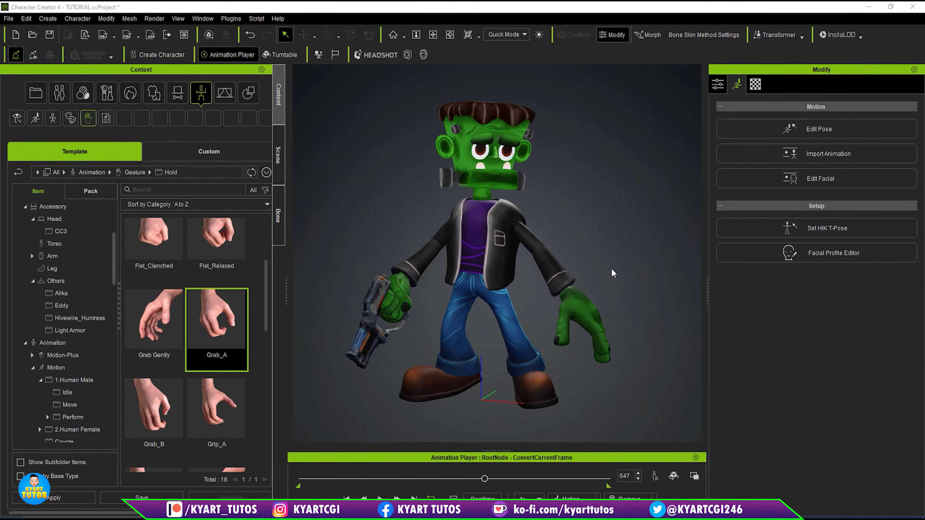
# - Show the scene's object list and select all character entries, Gun and RootNode
pyautogui.click(278, 155)
pyautogui.click(40, 127)
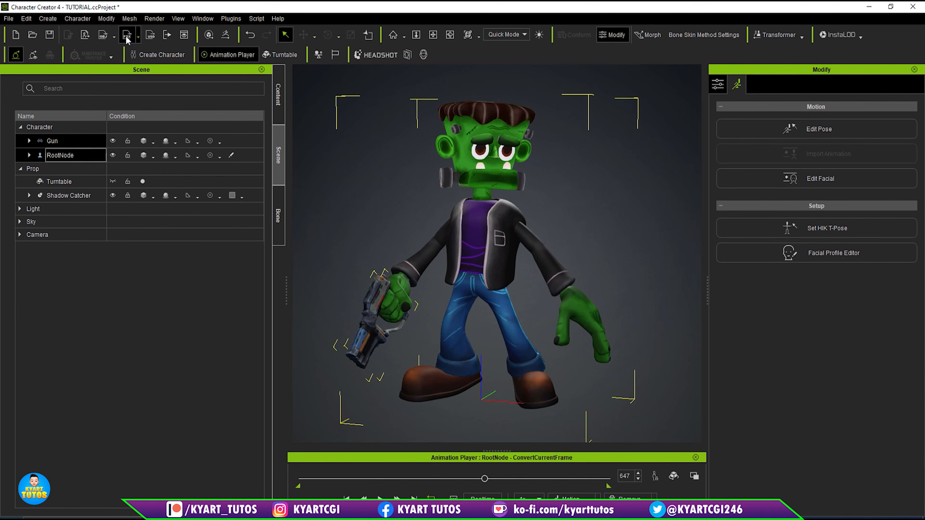
pyautogui.click(9, 19)
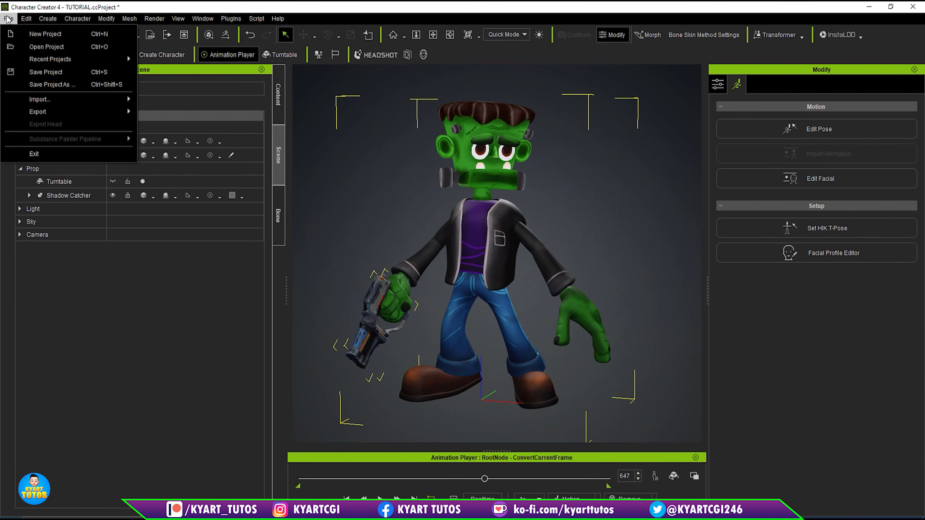
pyautogui.moveTo(63, 114)
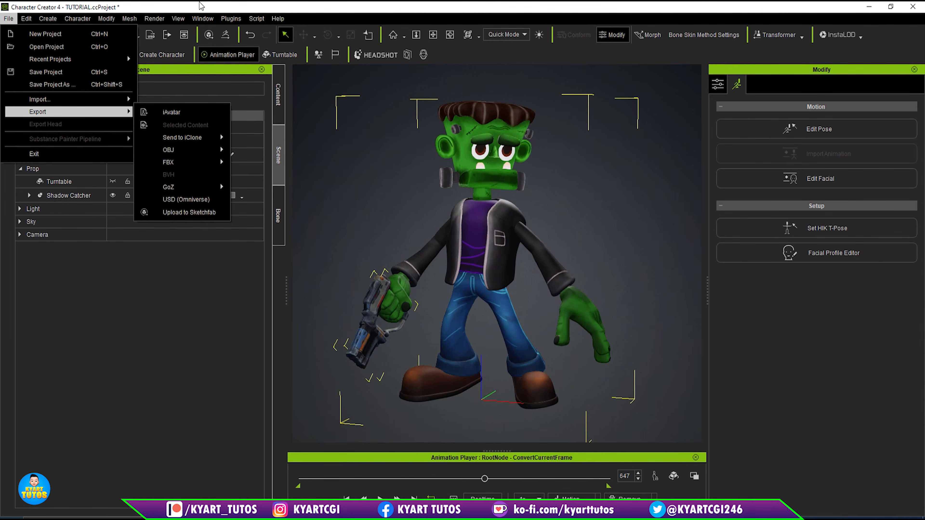
pyautogui.click(160, 312)
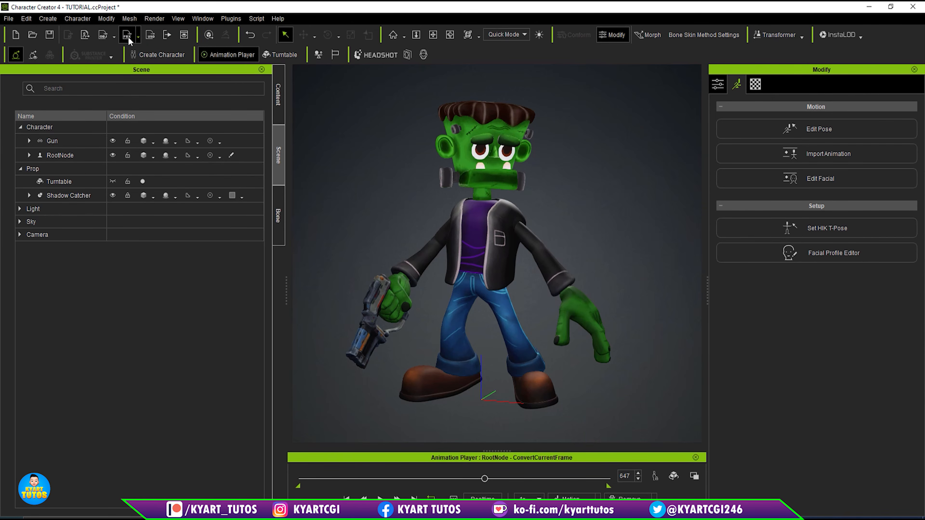
# - Select Gun and RootNode together again and start an FBX export of All (Character / Prop / Camera)
pyautogui.click(55, 129)
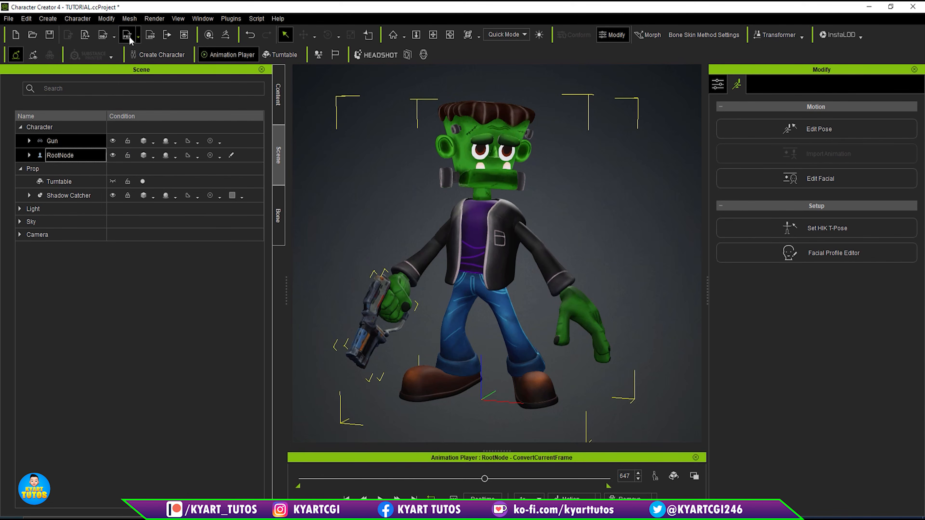
pyautogui.click(138, 38)
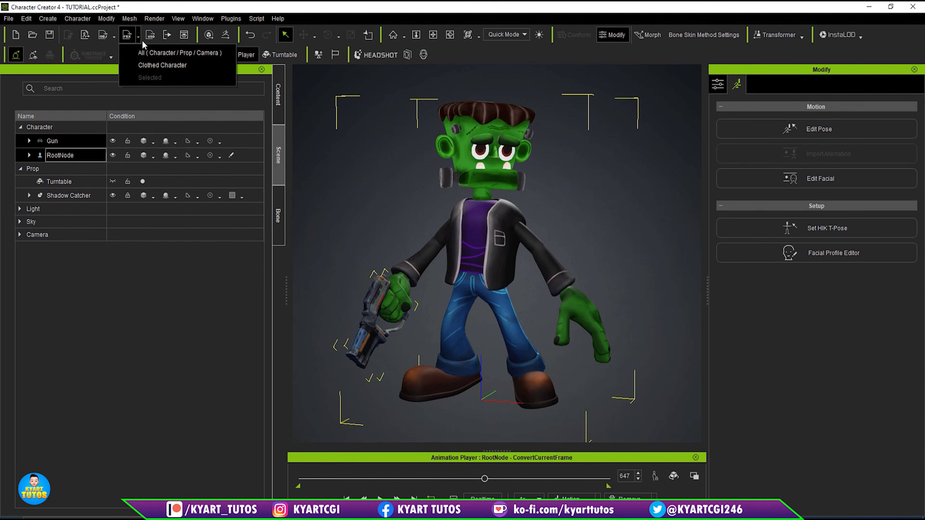
pyautogui.click(156, 54)
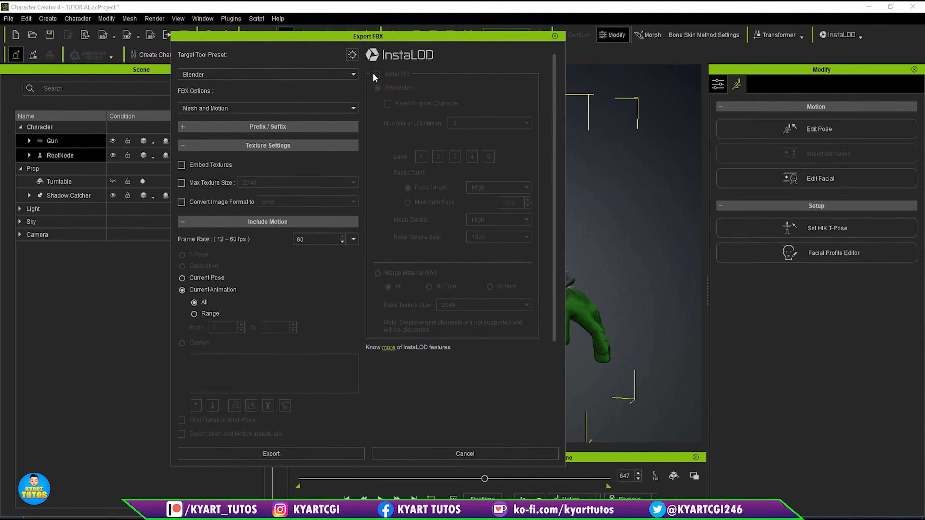
# - Export the FBX with the Blender preset, the Mesh and Motion option and all of the current animation
pyautogui.click(224, 74)
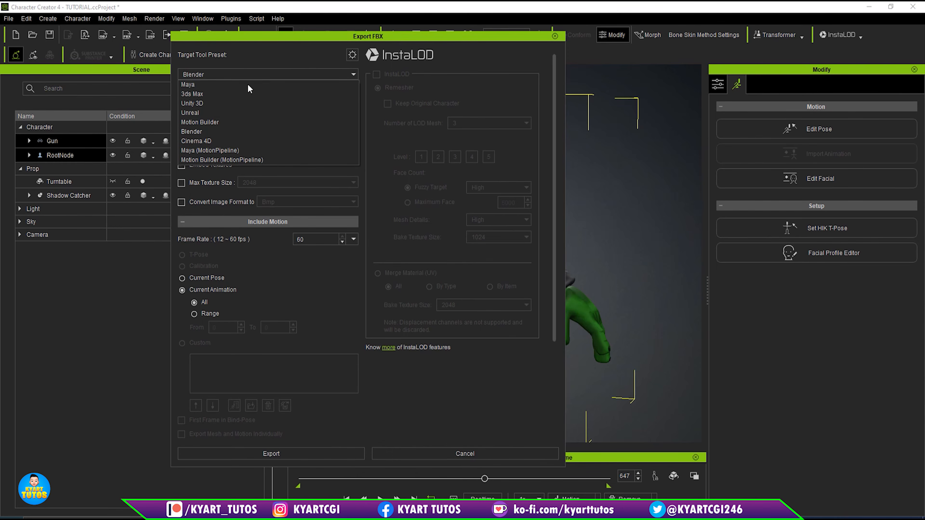
pyautogui.click(246, 133)
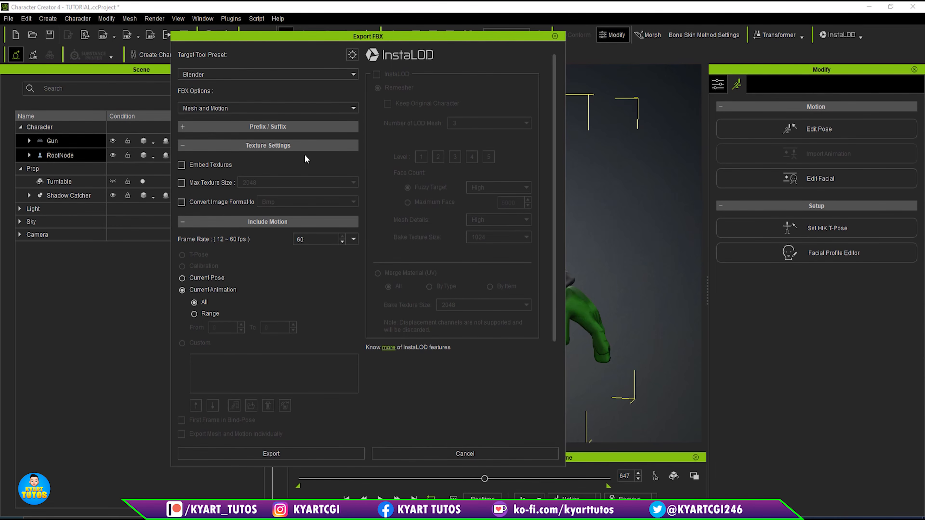
pyautogui.click(250, 109)
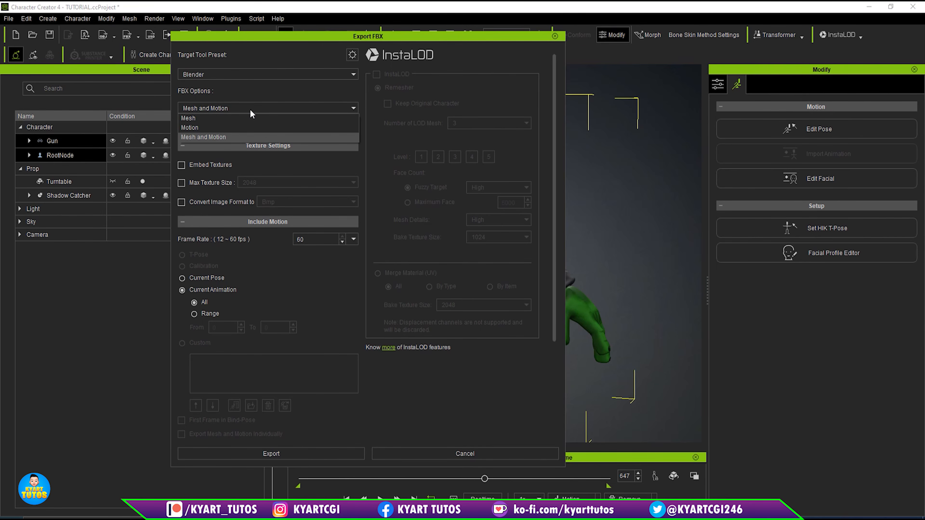
pyautogui.click(239, 134)
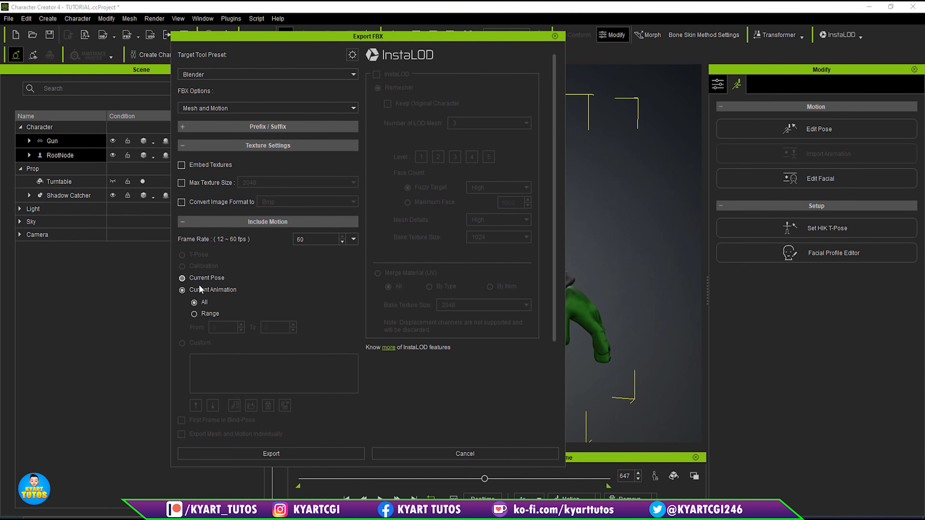
pyautogui.click(182, 278)
pyautogui.click(183, 289)
pyautogui.click(335, 454)
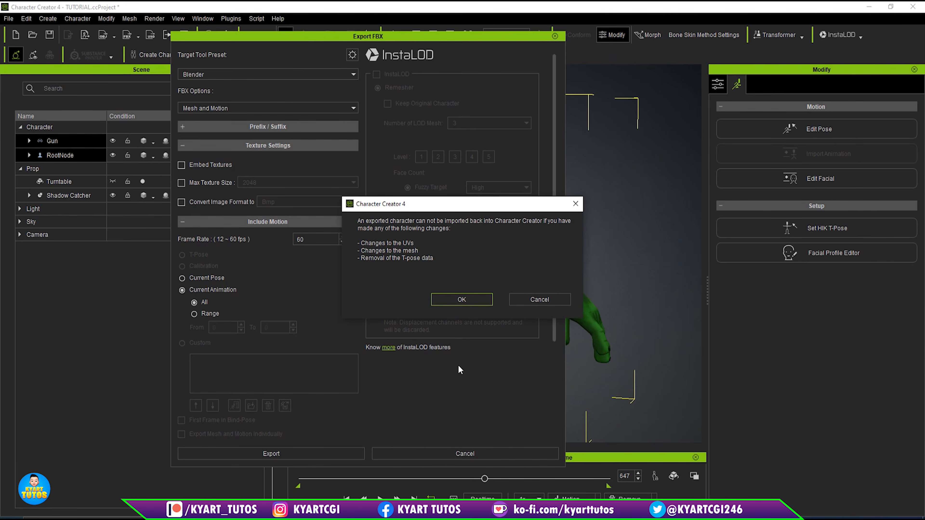
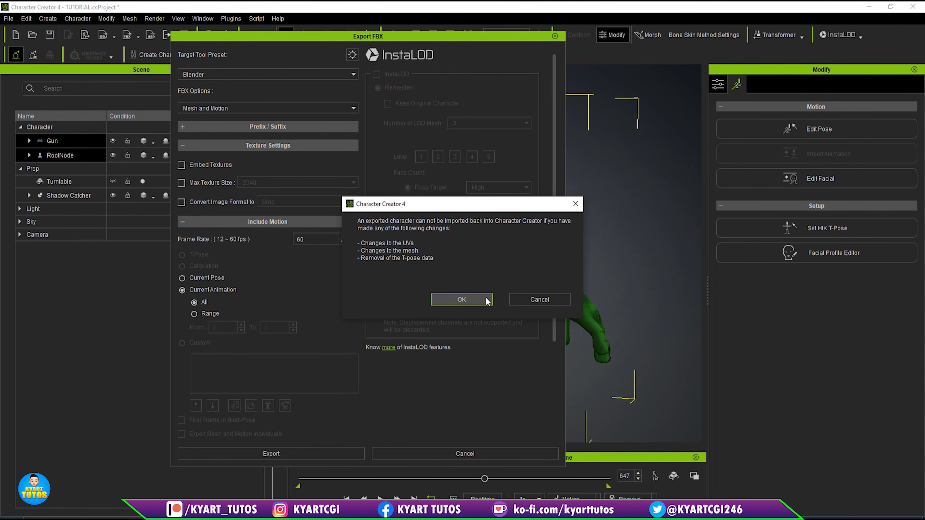
# - Accept the export notice and save the FBX as FRANKY in the PARA BLENDER folder
pyautogui.click(461, 299)
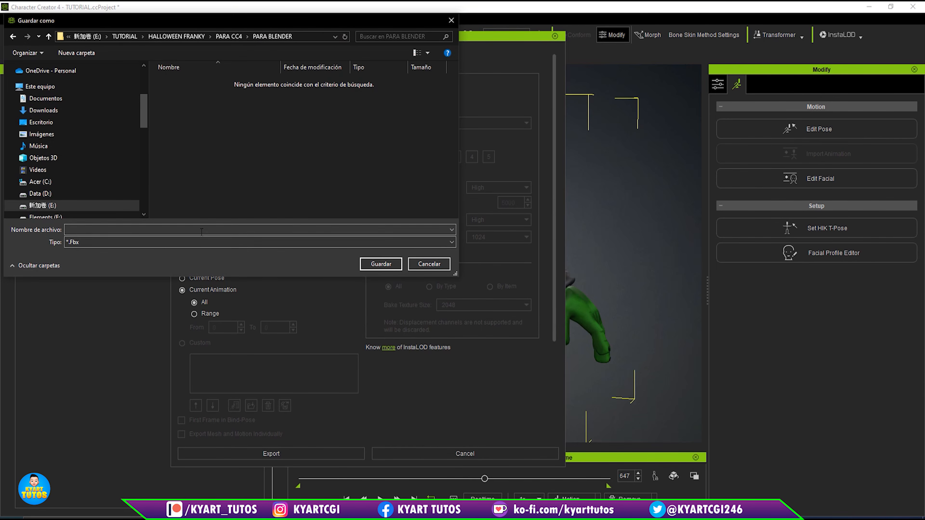
pyautogui.click(201, 230)
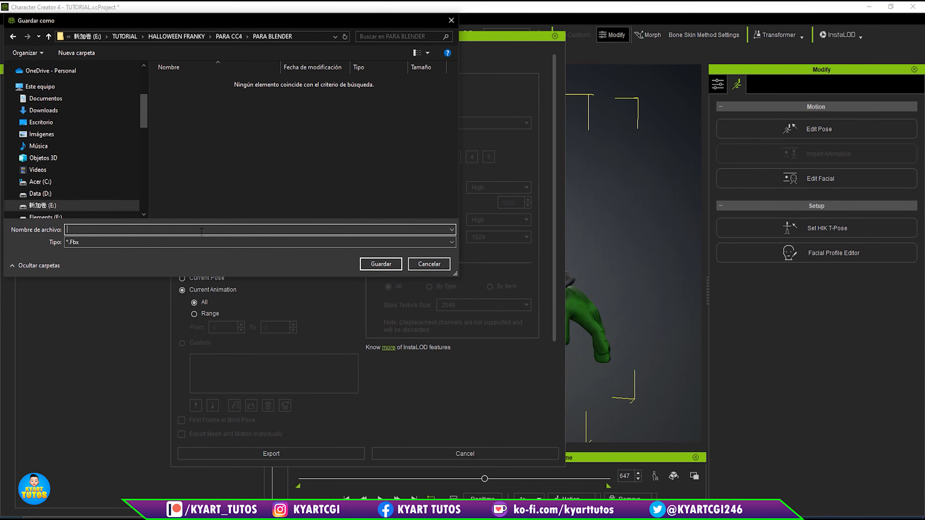
pyautogui.write('FRANKY')
pyautogui.click(382, 263)
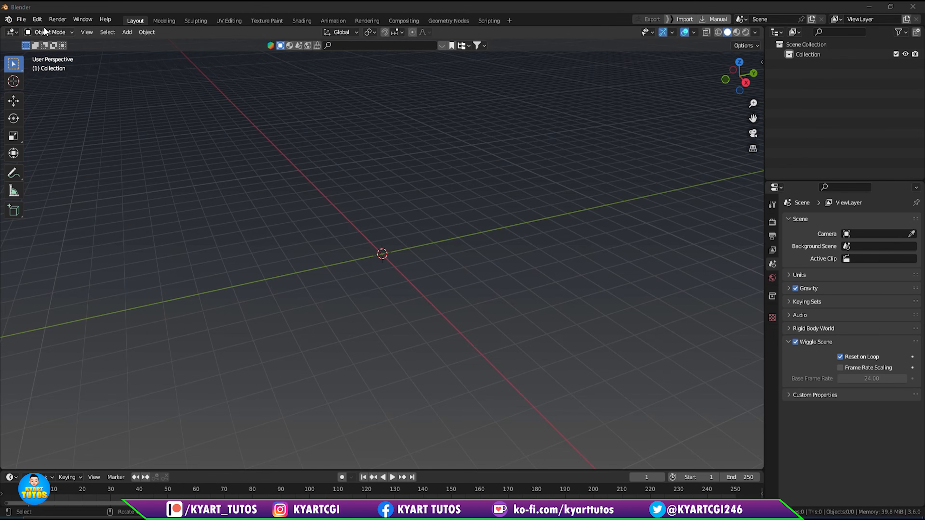
# - Switch to Blender and import the exported FBX file into the empty scene
pyautogui.click(21, 19)
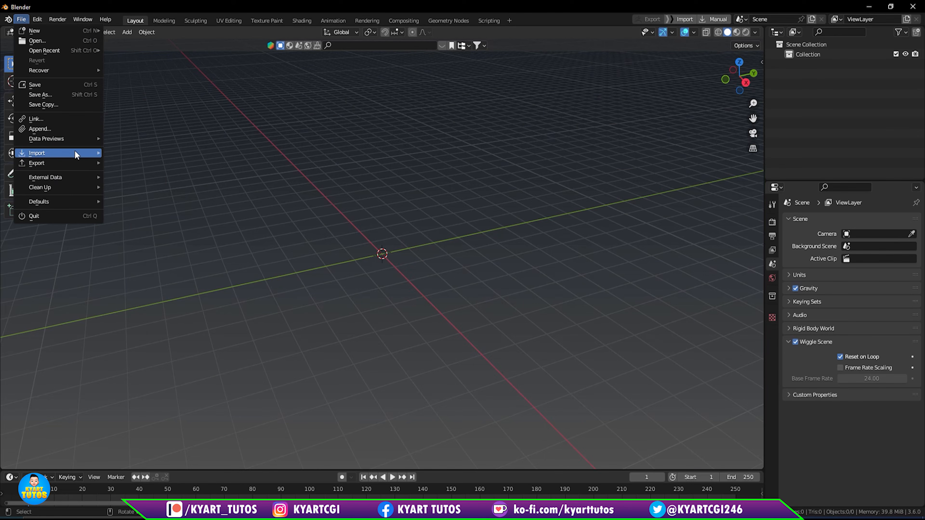
pyautogui.moveTo(75, 151)
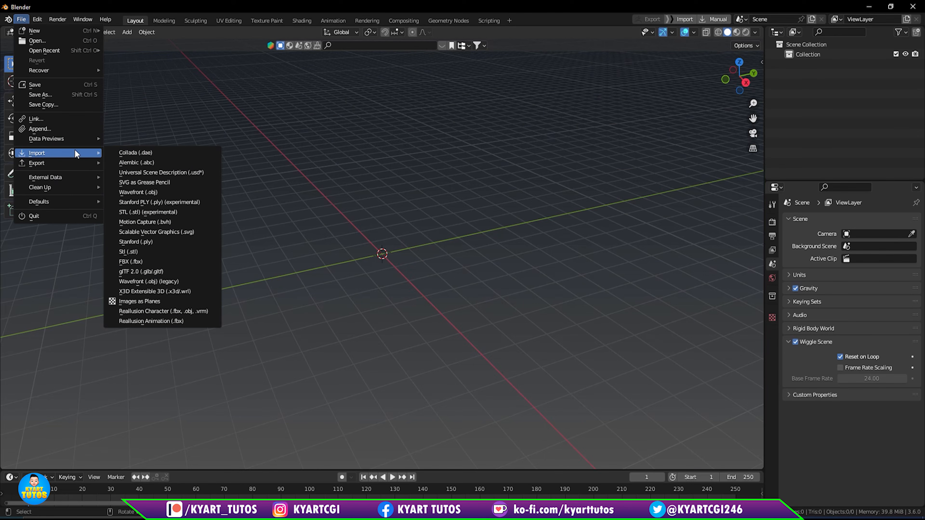
pyautogui.click(170, 263)
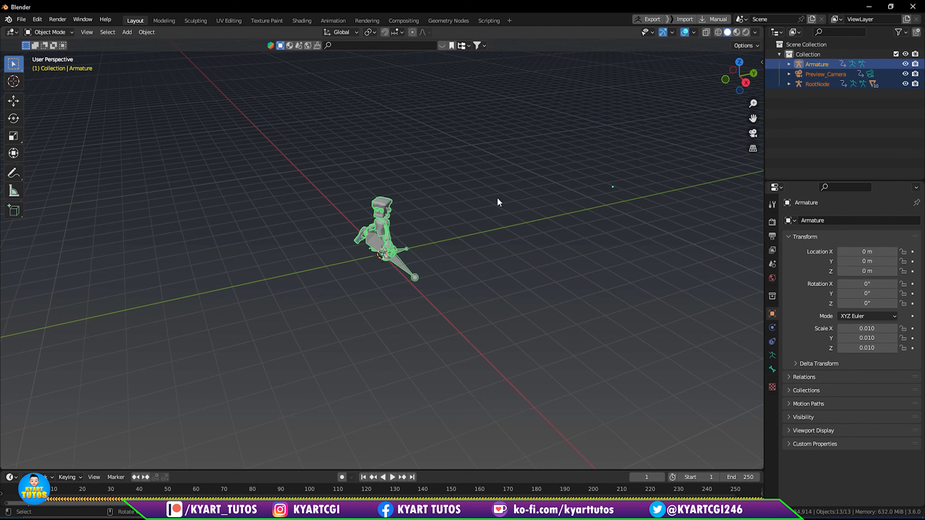
# - Display the imported character and gun with Material Preview shading and examine them up close from the front
pyautogui.scroll(1, 339, 189)
pyautogui.scroll(5, 340, 185)
pyautogui.keyDown('shift'); pyautogui.moveTo(487, 156); pyautogui.dragTo(484, 204, button='middle'); pyautogui.keyUp('shift')
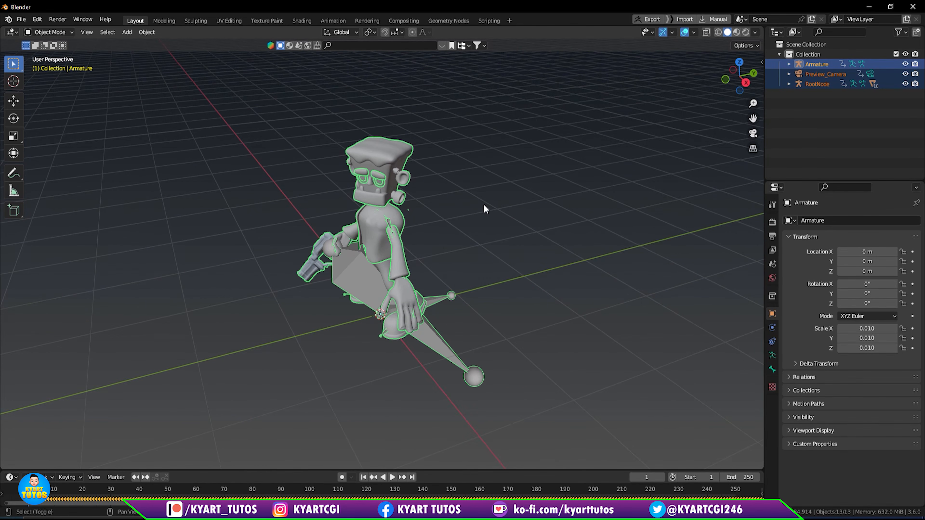
pyautogui.click(736, 32)
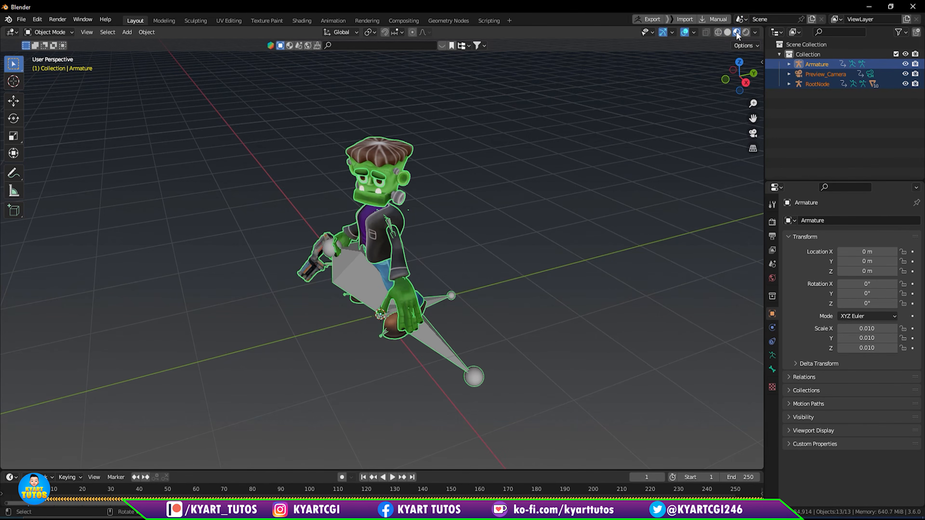
pyautogui.moveTo(446, 223); pyautogui.dragTo(504, 215, button='middle')
pyautogui.scroll(4, 485, 193)
pyautogui.scroll(-1, 484, 192)
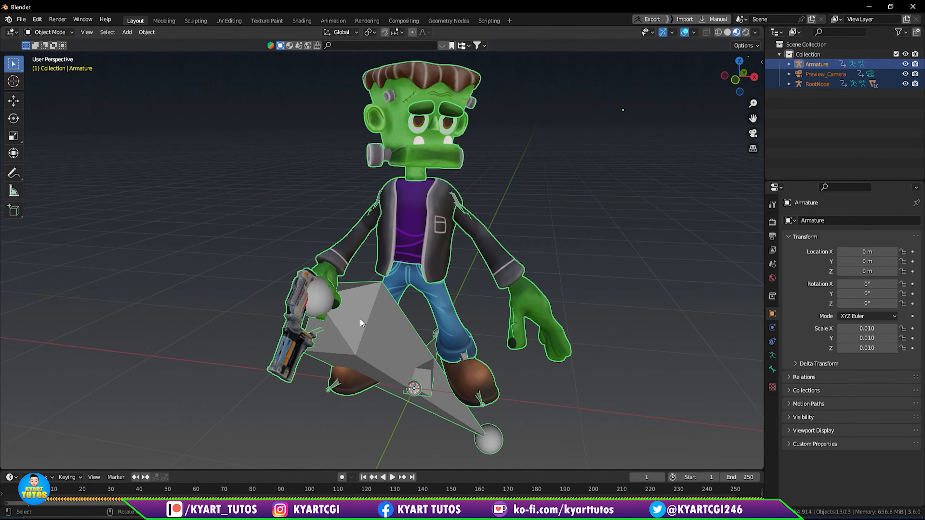
# - Hide the bones in the viewport overlays so only the character and gun meshes show
pyautogui.click(696, 32)
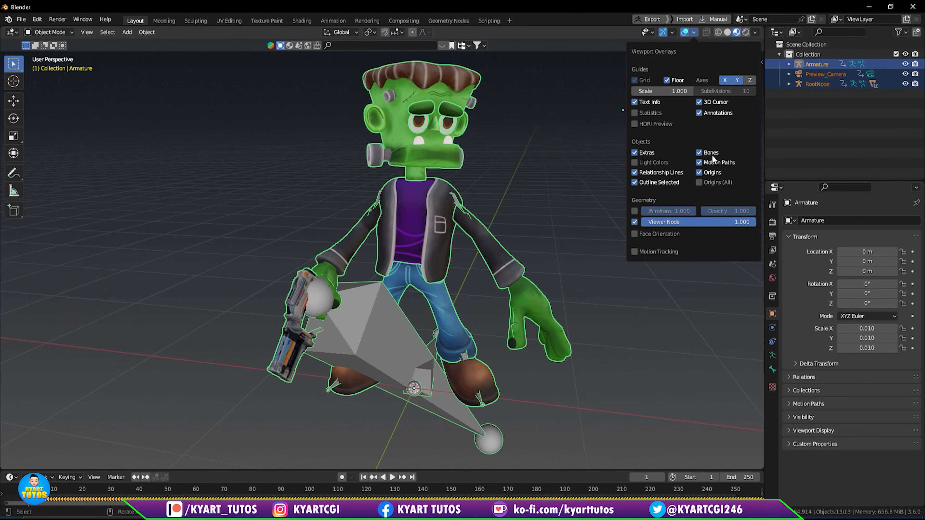
pyautogui.click(699, 153)
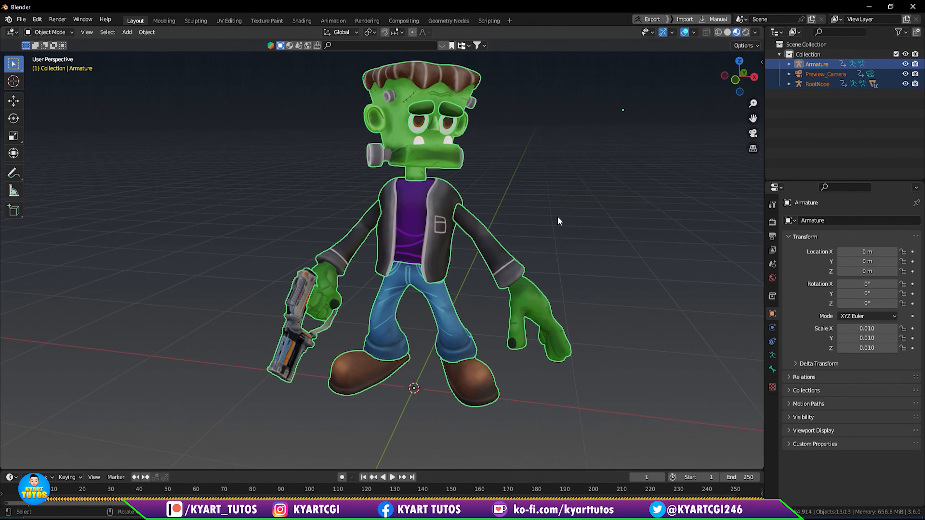
pyautogui.moveTo(641, 273); pyautogui.dragTo(668, 284, button='middle')
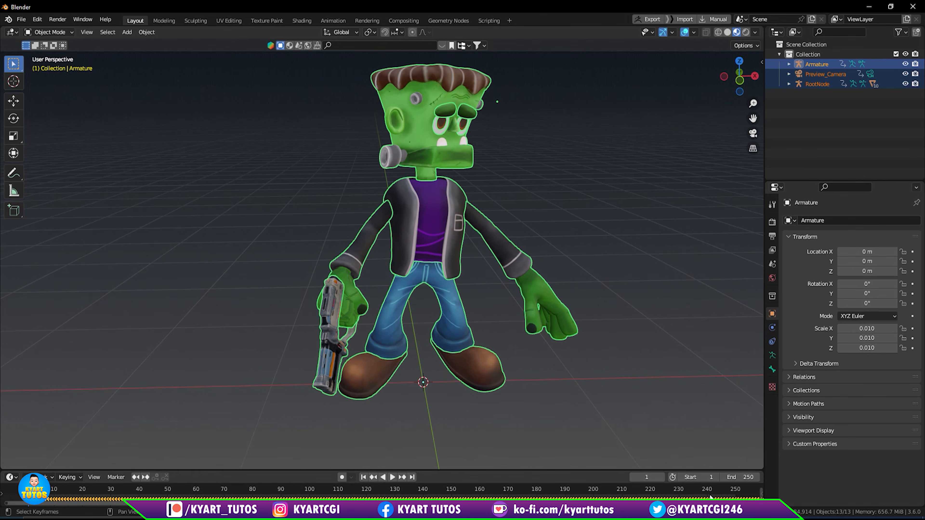
# - Set the scene's end frame to 1800 and show a longer range of the timeline
pyautogui.click(728, 478)
pyautogui.write('1800')
pyautogui.press('Return')
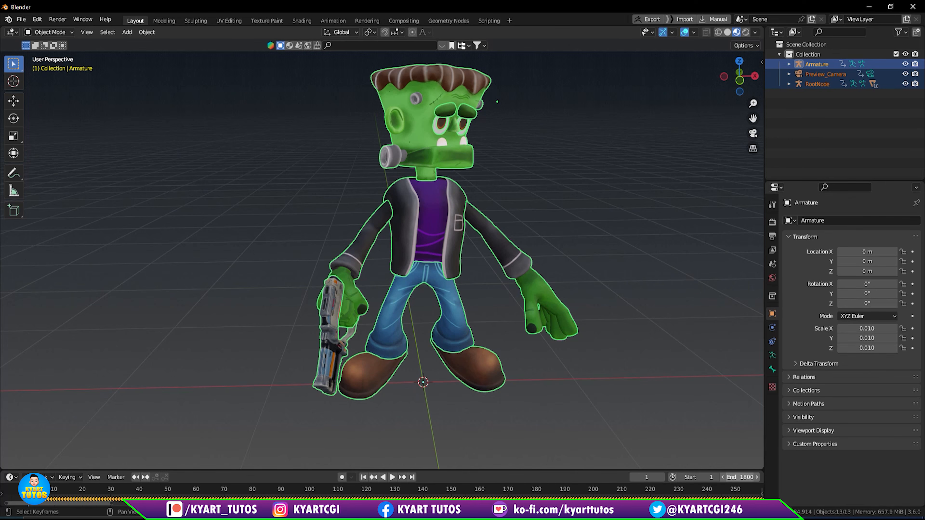
pyautogui.keyDown('ctrl'); pyautogui.scroll(-14, 381, 495); pyautogui.keyUp('ctrl')
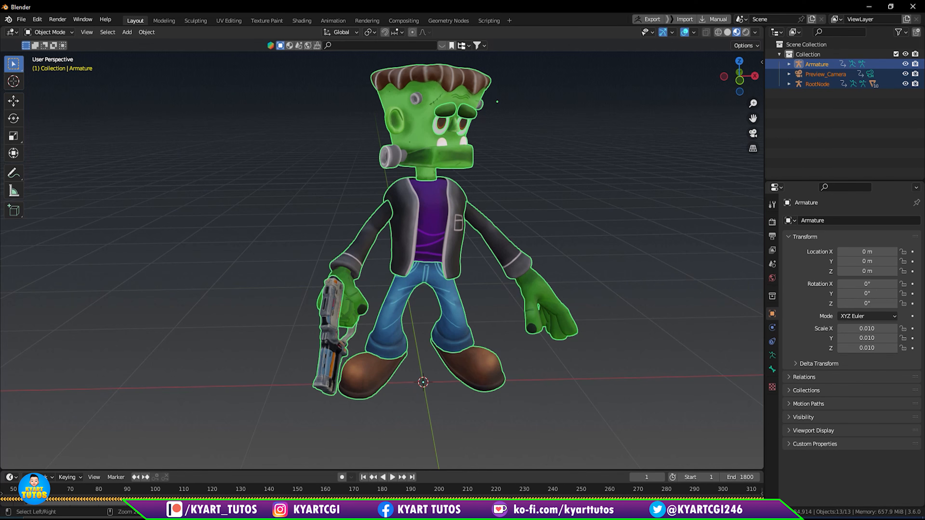
pyautogui.keyDown('ctrl'); pyautogui.scroll(-15, 382, 496); pyautogui.keyUp('ctrl')
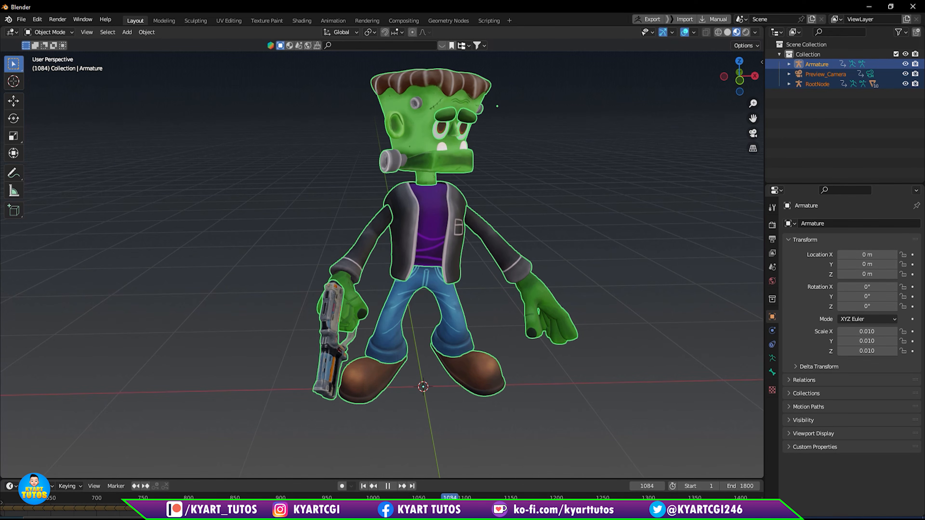
# - Stop the playback and set the scene's end frame to 1084
pyautogui.press('space')
pyautogui.doubleClick(739, 485)
pyautogui.write('1084')
pyautogui.press('Return')
# - Look through the imported camera and play the animation from the first frame
pyautogui.press('KP_0')
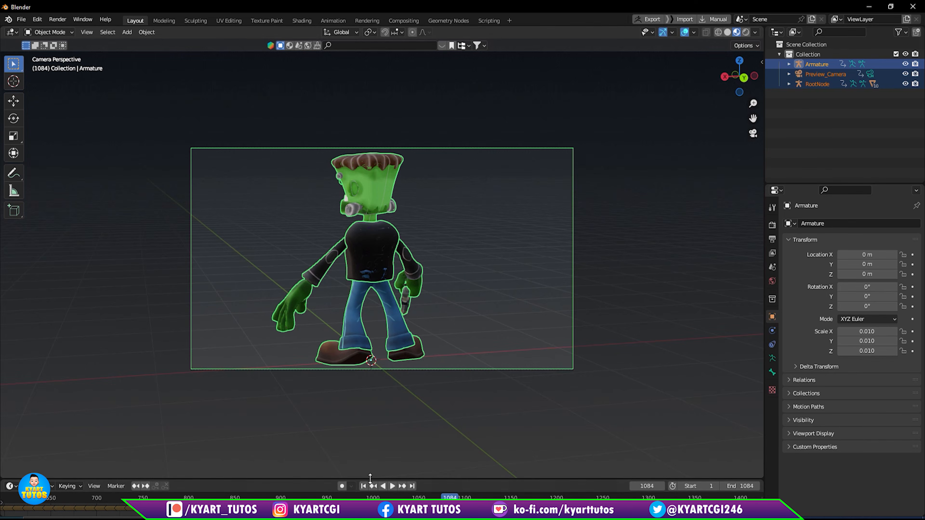
pyautogui.click(364, 486)
pyautogui.press('space')
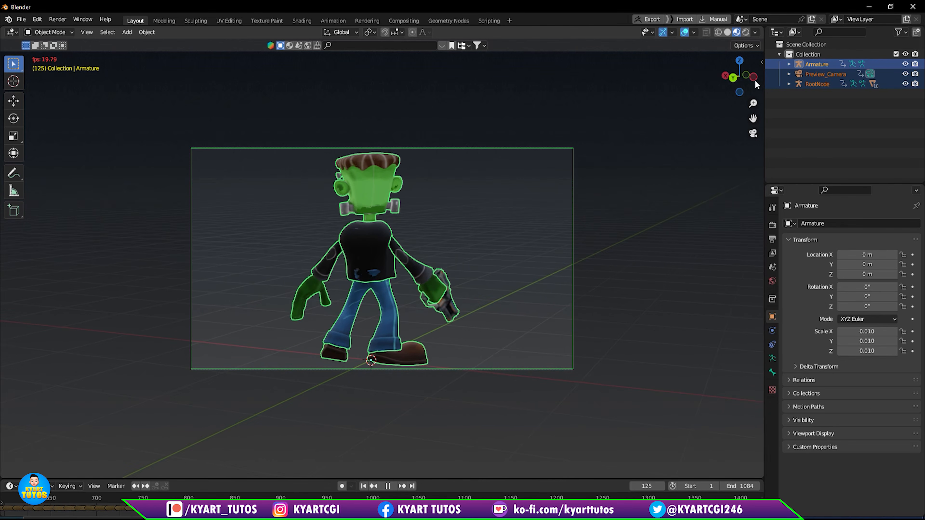
# - Select Preview_Camera, stop the playback and leave the camera view to face the character from the front
pyautogui.click(822, 64)
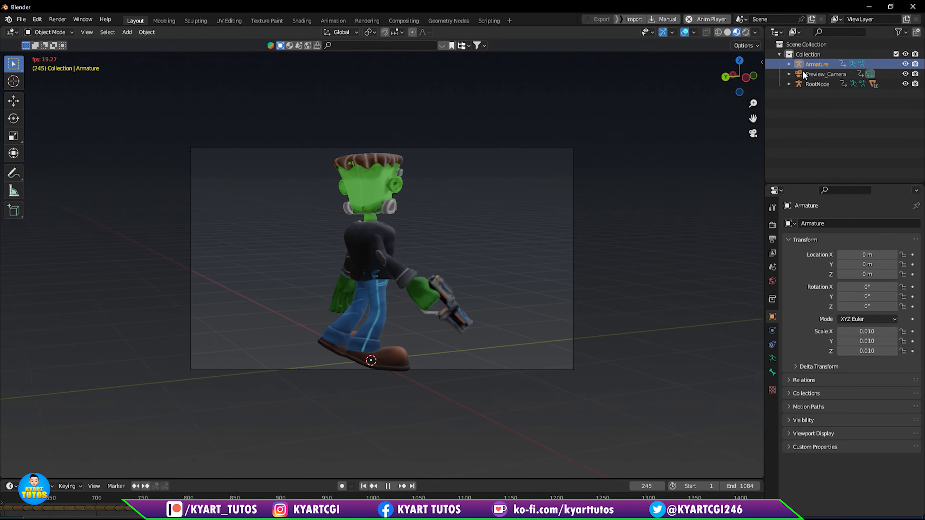
pyautogui.click(813, 75)
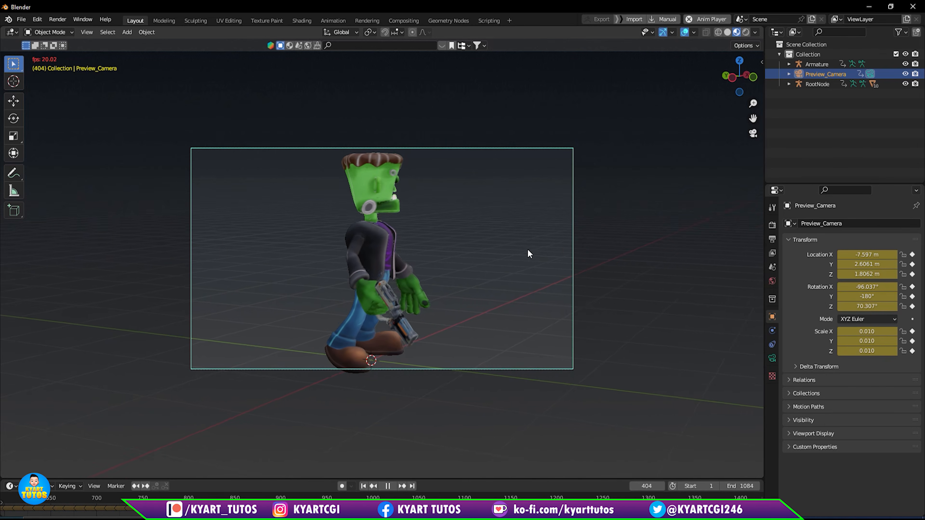
pyautogui.press('space')
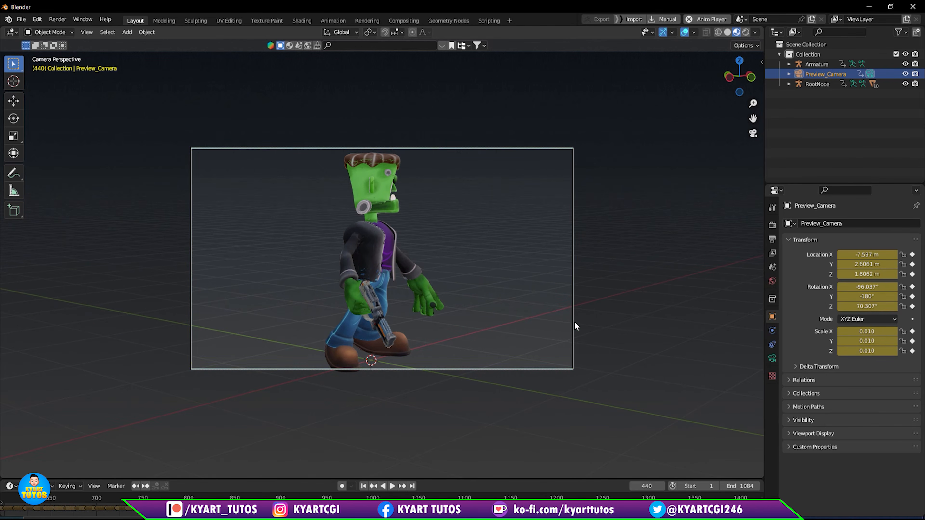
pyautogui.press('KP_0')
pyautogui.moveTo(530, 253); pyautogui.dragTo(531, 305, button='middle')
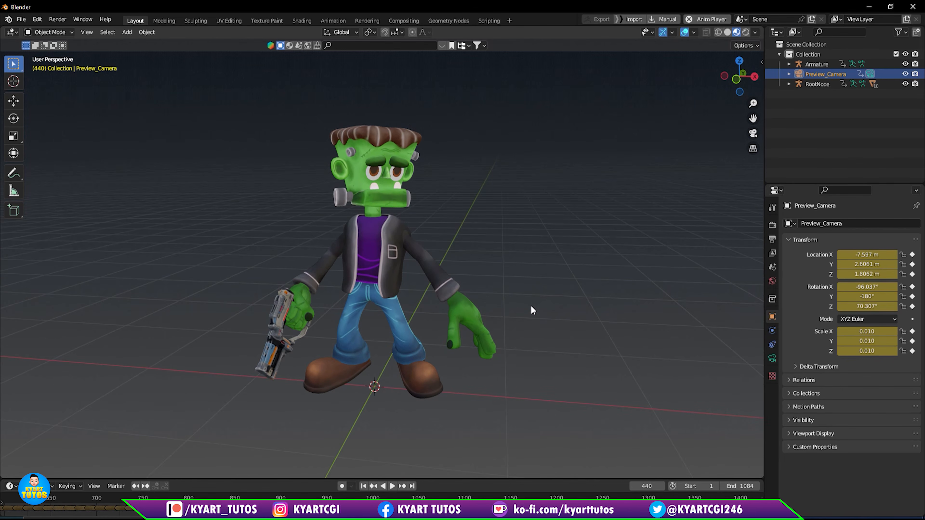